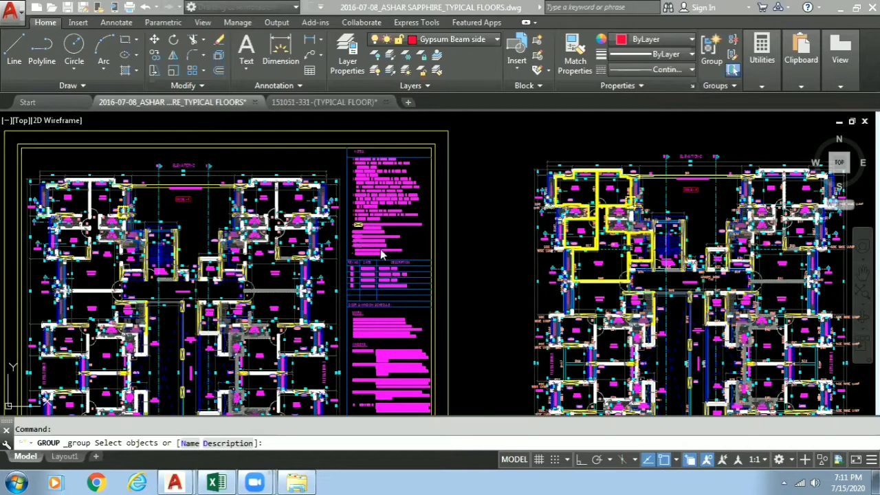
- Cancel the running Group command and switch to the 151051-331-(TYPICAL FLOOR) drawing
{"action": "left_click", "coordinate": [482, 226]}
{"action": "key", "text": "Escape"}
{"action": "key", "text": "Escape"}
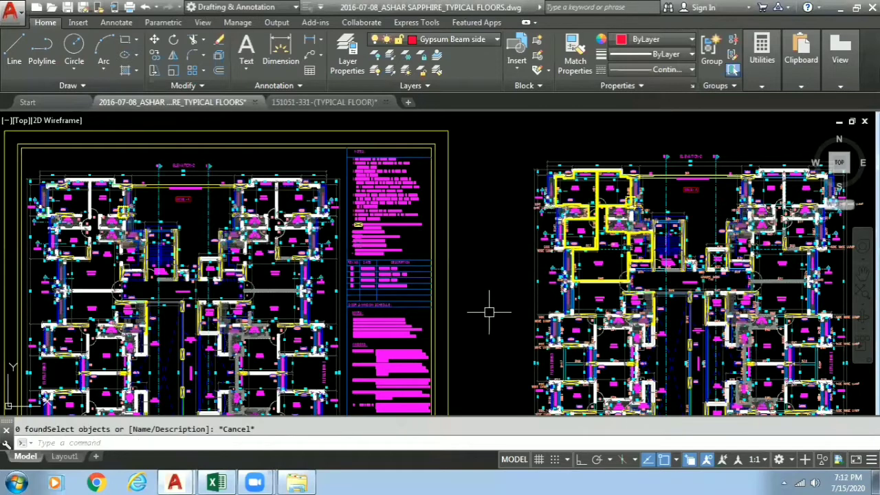
{"action": "middle_click_drag", "start_coordinate": [471, 320], "coordinate": [609, 286]}
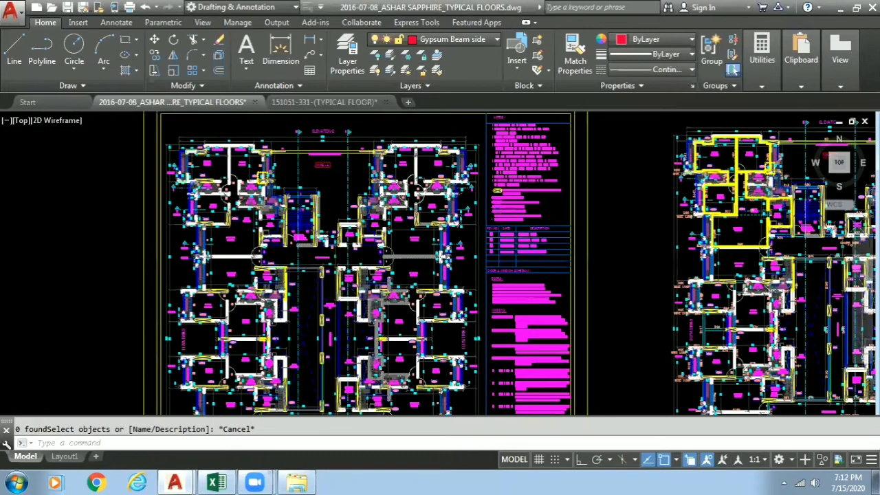
{"action": "scroll", "coordinate": [281, 203], "scroll_direction": "up", "scroll_amount": 2}
{"action": "middle_click_drag", "start_coordinate": [306, 171], "coordinate": [300, 225]}
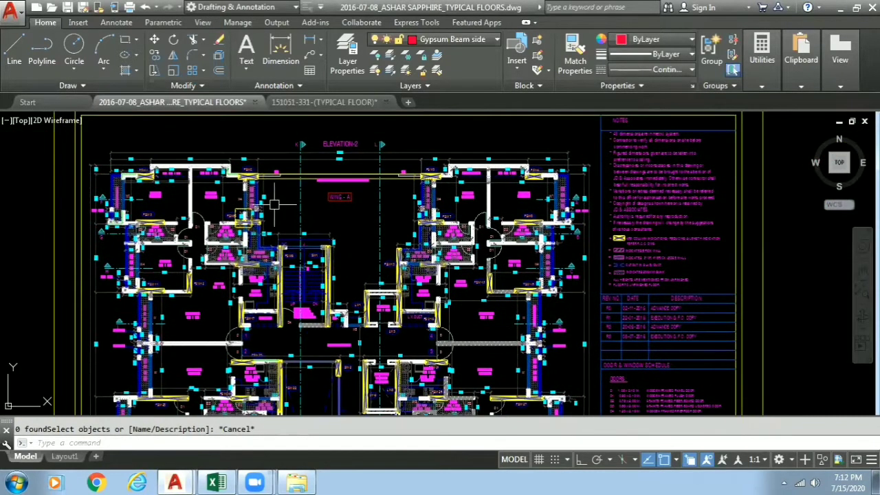
{"action": "left_click", "coordinate": [348, 102]}
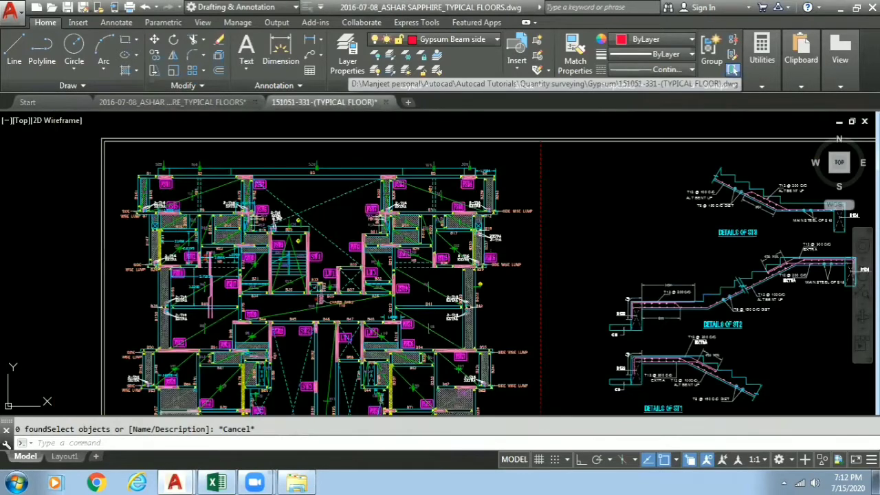
- Turn on Ortho mode and check which layer the B2 beam line between FSW1 and FSW2 is on
{"action": "scroll", "coordinate": [301, 202], "scroll_direction": "up", "scroll_amount": 3}
{"action": "middle_click_drag", "start_coordinate": [314, 199], "coordinate": [492, 314]}
{"action": "key", "text": "Escape"}
{"action": "scroll", "coordinate": [272, 262], "scroll_direction": "down", "scroll_amount": 2}
{"action": "scroll", "coordinate": [170, 253], "scroll_direction": "up", "scroll_amount": 2}
{"action": "scroll", "coordinate": [171, 250], "scroll_direction": "up", "scroll_amount": 1}
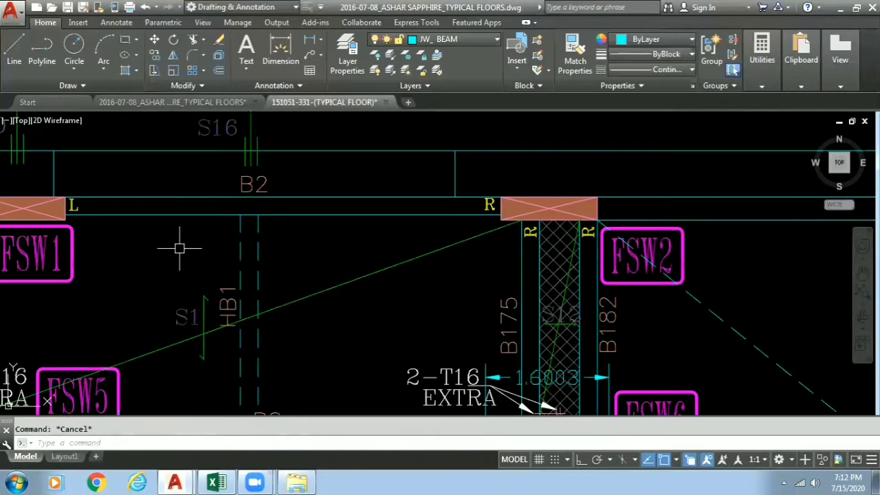
{"action": "scroll", "coordinate": [185, 240], "scroll_direction": "down", "scroll_amount": 3}
{"action": "scroll", "coordinate": [193, 231], "scroll_direction": "up", "scroll_amount": 2}
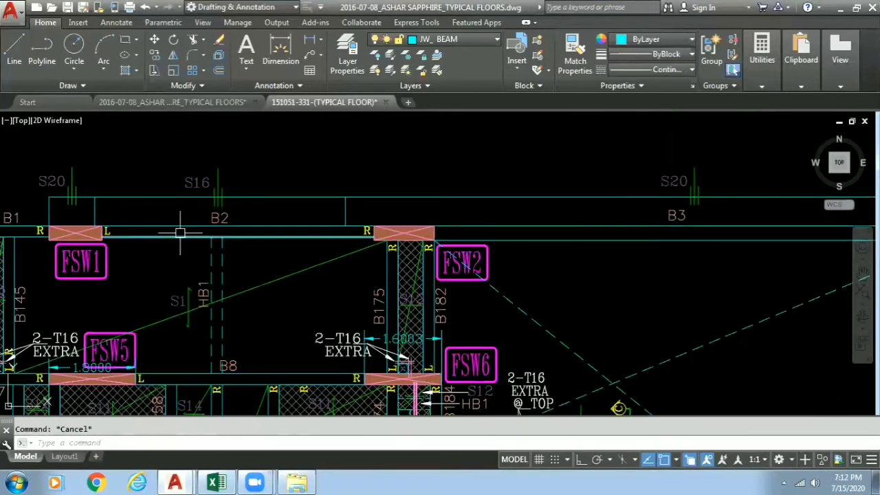
{"action": "scroll", "coordinate": [177, 252], "scroll_direction": "down", "scroll_amount": 2}
{"action": "key", "text": "F8"}
{"action": "scroll", "coordinate": [170, 250], "scroll_direction": "up", "scroll_amount": 2}
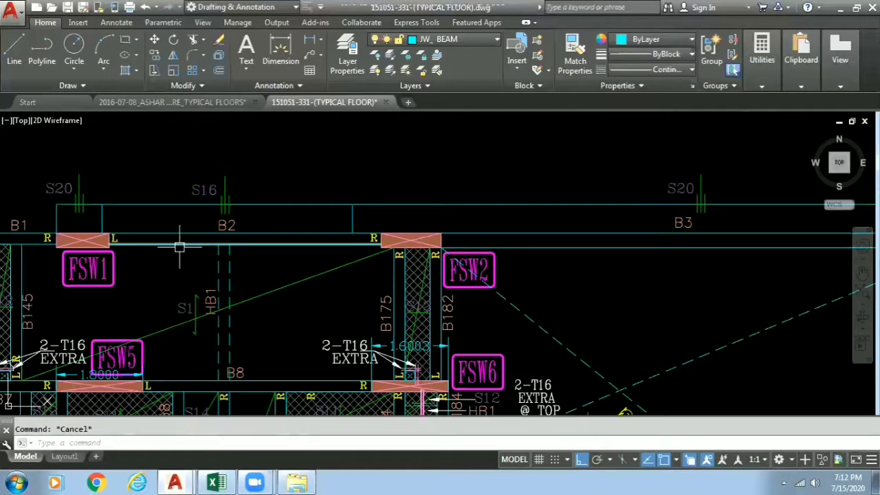
{"action": "mouse_move", "coordinate": [195, 237]}
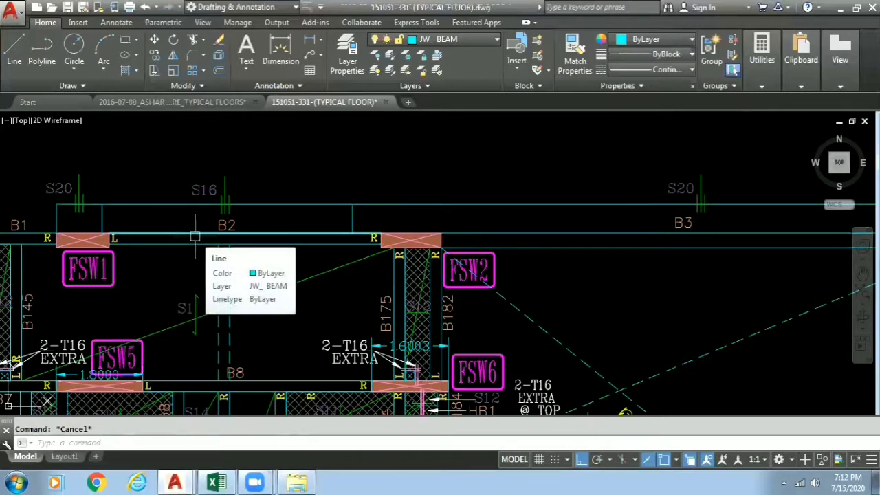
{"action": "left_click", "coordinate": [196, 236]}
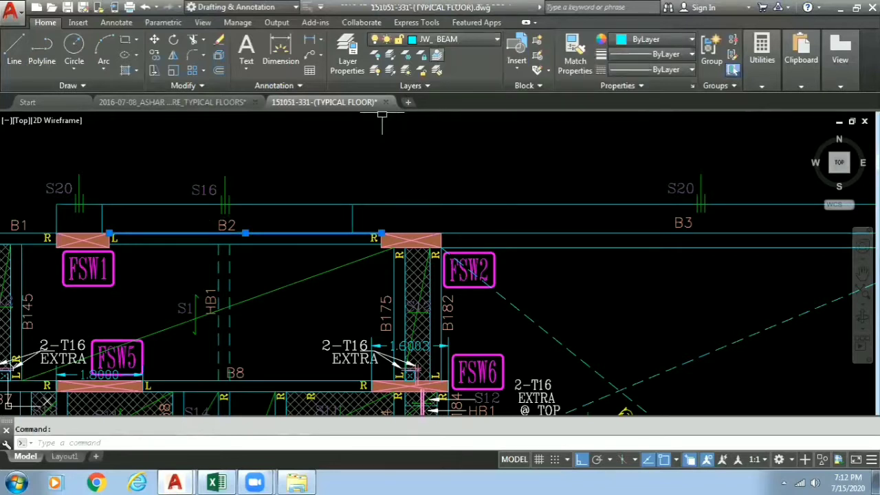
{"action": "key", "text": "Escape"}
- Use Quick Select to pick every Line on layer JW_ BEAM in the entire drawing, and clear that selection
{"action": "type", "text": "QS"}
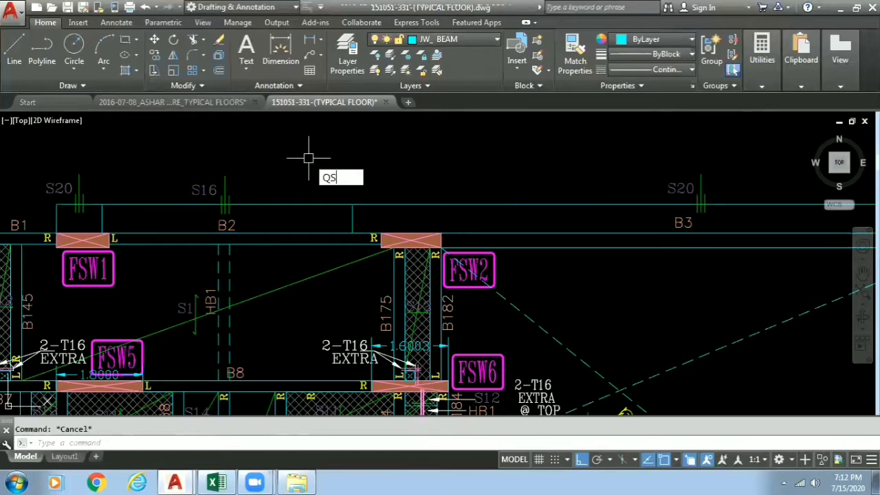
{"action": "type", "text": "ELECT"}
{"action": "key", "text": "Return"}
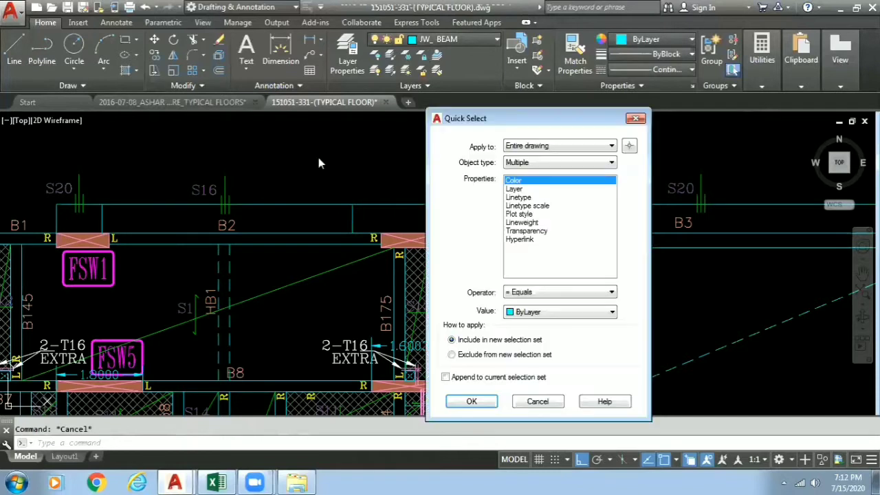
{"action": "left_click", "coordinate": [560, 165]}
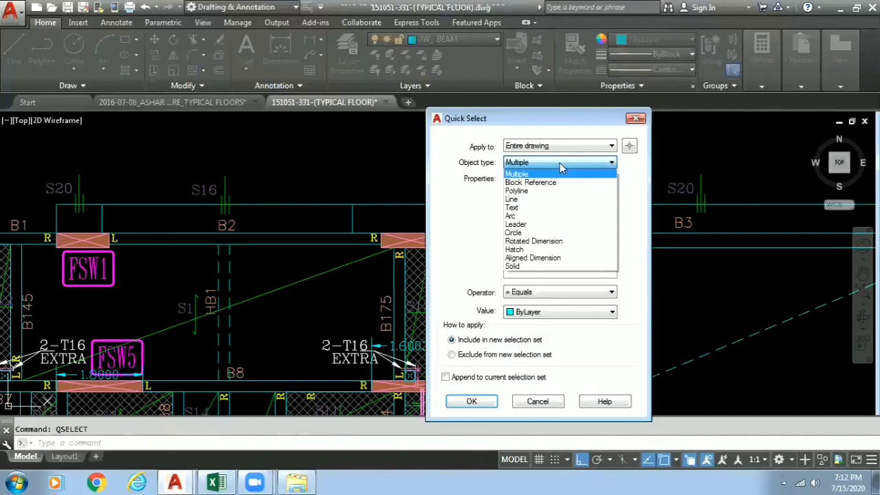
{"action": "left_click", "coordinate": [514, 199]}
{"action": "left_click", "coordinate": [527, 192]}
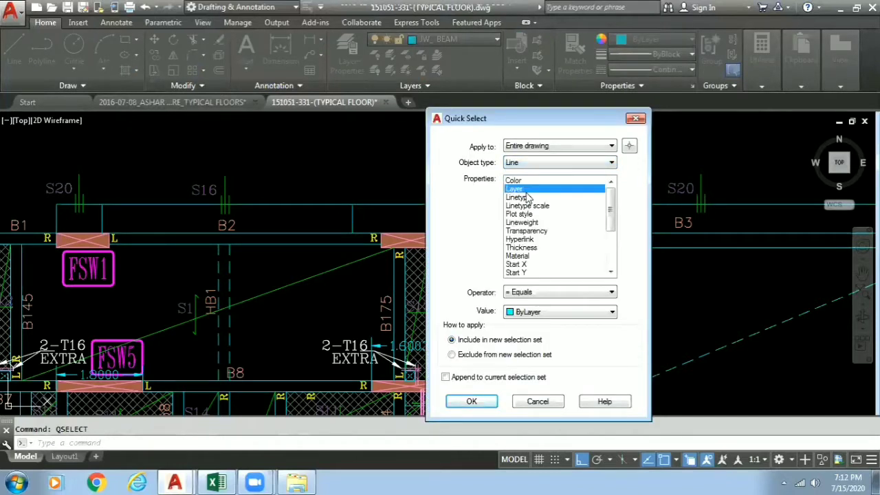
{"action": "left_click", "coordinate": [560, 311]}
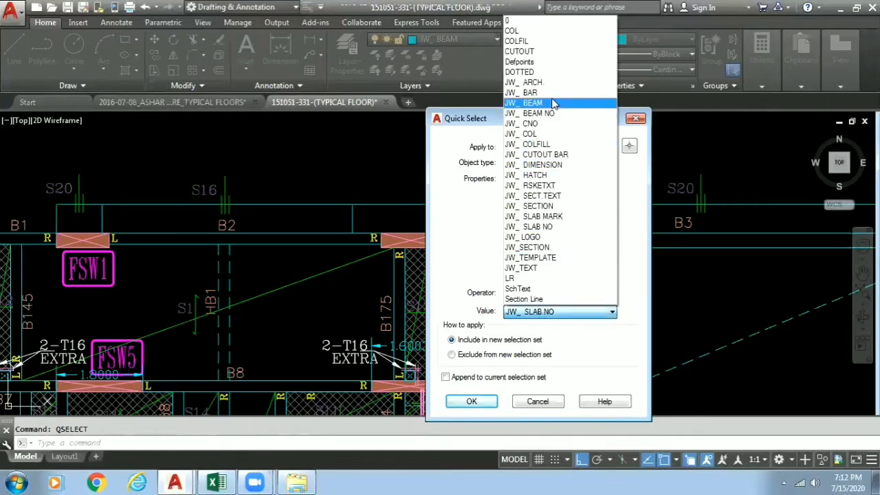
{"action": "left_click", "coordinate": [553, 102]}
{"action": "left_click", "coordinate": [471, 401]}
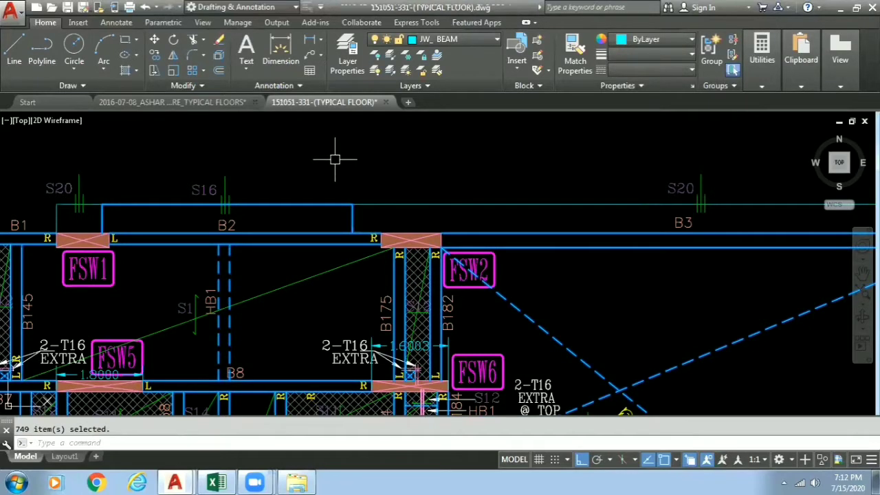
{"action": "key", "text": "Escape"}
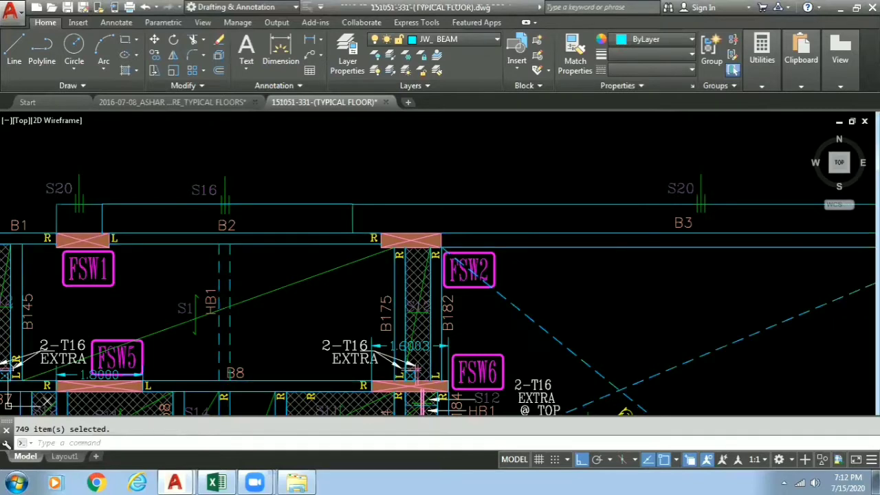
{"action": "right_click", "coordinate": [335, 159]}
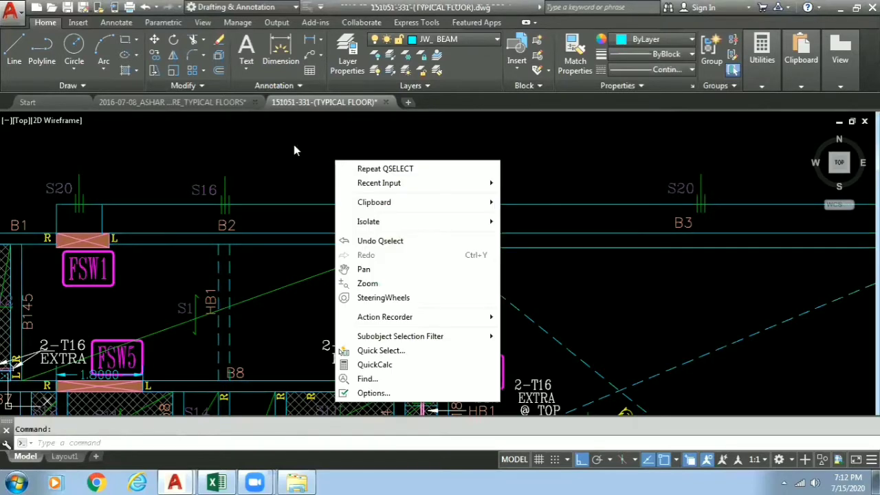
{"action": "left_click", "coordinate": [293, 144]}
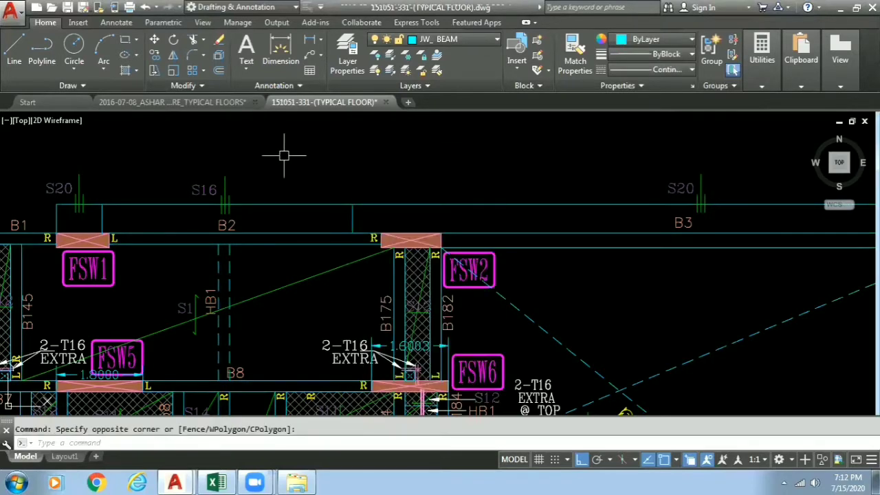
- Quick-select all objects of type Line whose Layer equals JW_ BEAM across the entire drawing
{"action": "type", "text": "QSELECT"}
{"action": "key", "text": "Return"}
{"action": "left_click", "coordinate": [513, 165]}
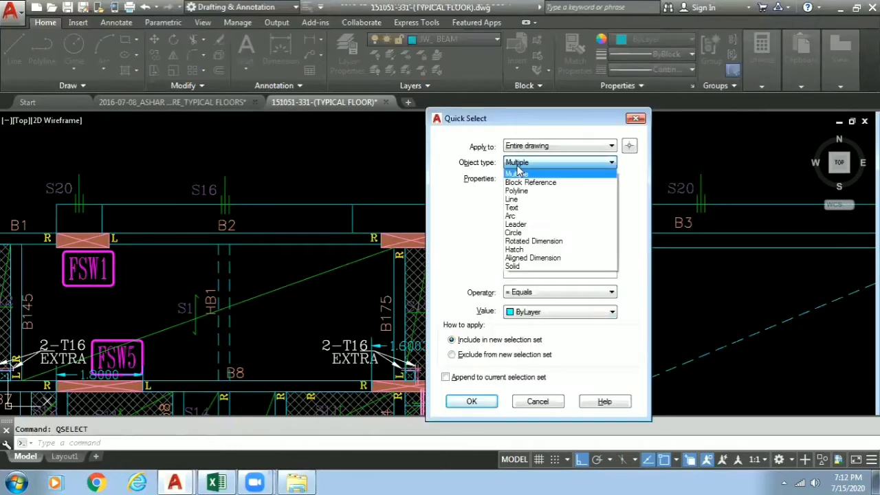
{"action": "left_click", "coordinate": [515, 202]}
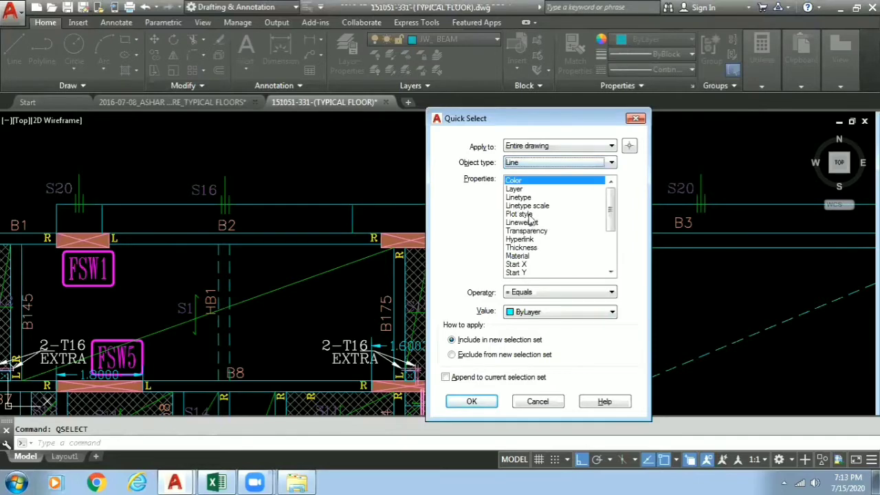
{"action": "left_click", "coordinate": [525, 190]}
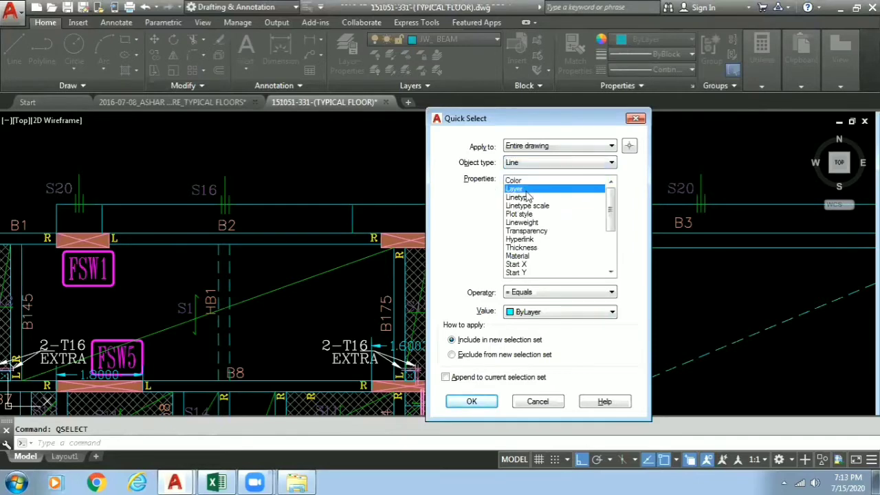
{"action": "left_click", "coordinate": [472, 401]}
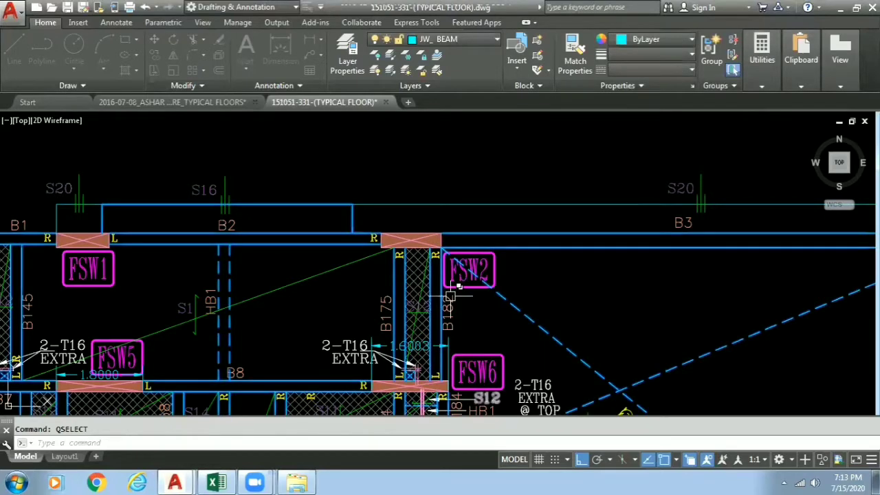
- Copy the selected beam lines to the clipboard with a base point at the upper-left corner of column FSW1
{"action": "right_click", "coordinate": [326, 167]}
{"action": "mouse_move", "coordinate": [371, 209]}
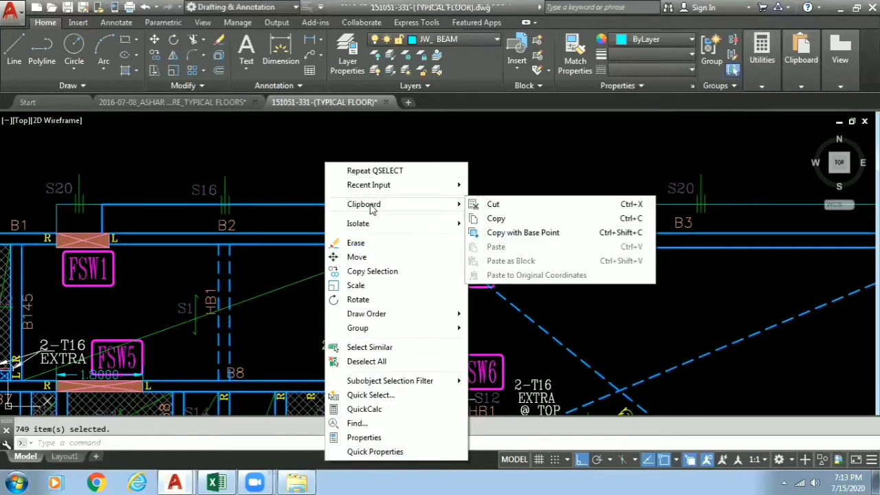
{"action": "left_click", "coordinate": [511, 235]}
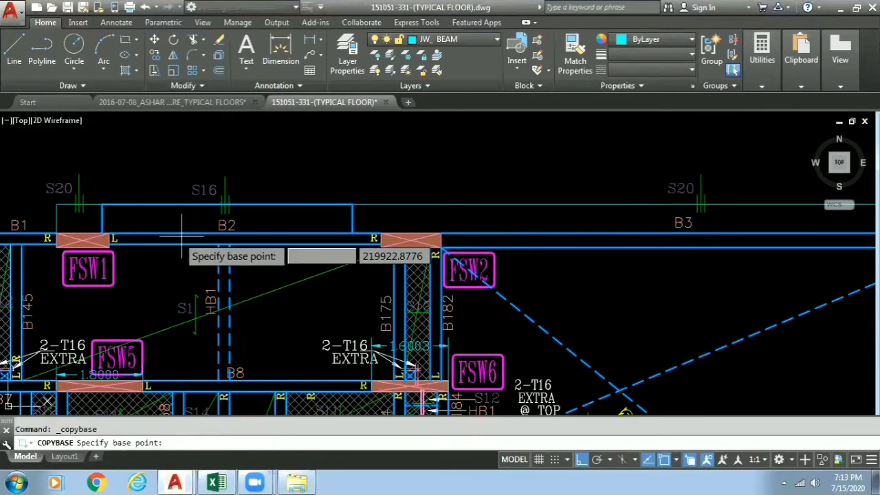
{"action": "middle_click_drag", "start_coordinate": [203, 280], "coordinate": [249, 277]}
{"action": "scroll", "coordinate": [255, 237], "scroll_direction": "up", "scroll_amount": 8}
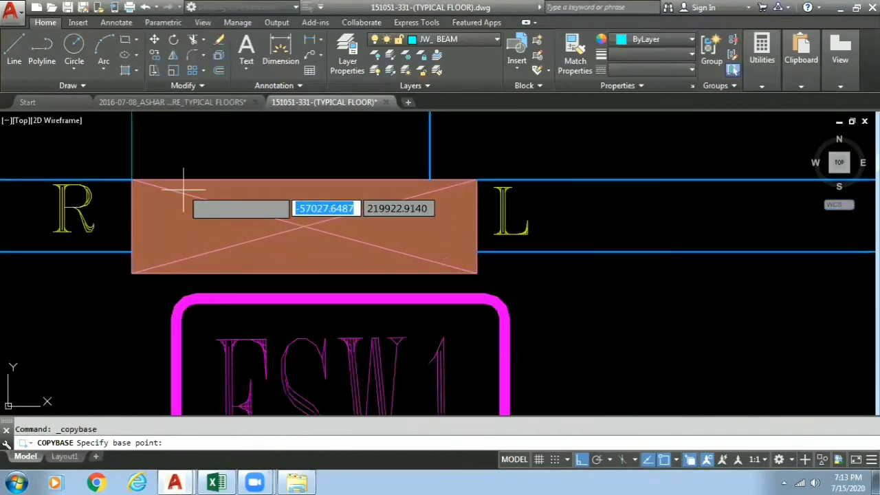
{"action": "left_click", "coordinate": [184, 187]}
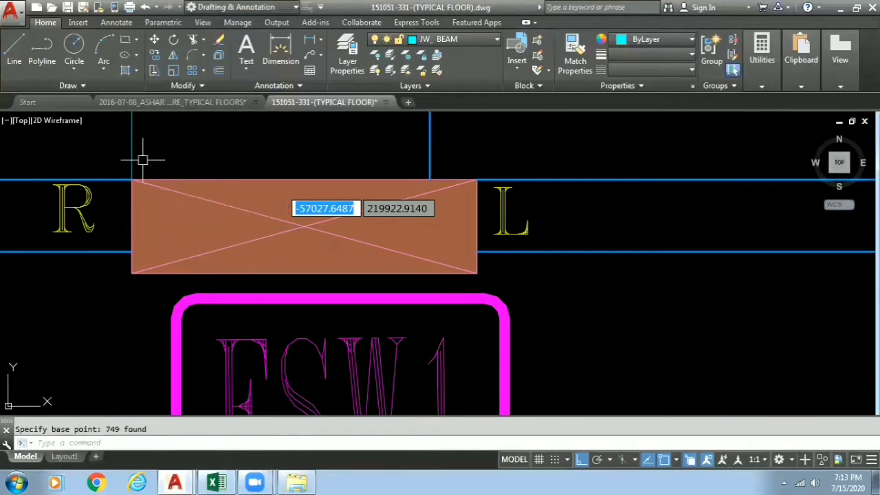
- Switch to the 2016-07-08_ASHAR SAPPHIRE_TYPICAL FLOORS drawing and paste the beam lines at the upper-left corner of column FSW1
{"action": "left_click", "coordinate": [165, 103]}
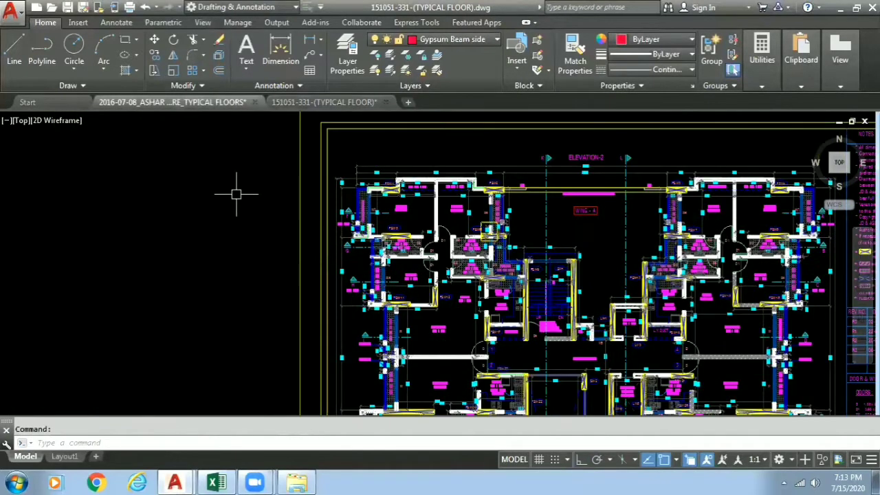
{"action": "right_click", "coordinate": [235, 195]}
{"action": "mouse_move", "coordinate": [271, 238]}
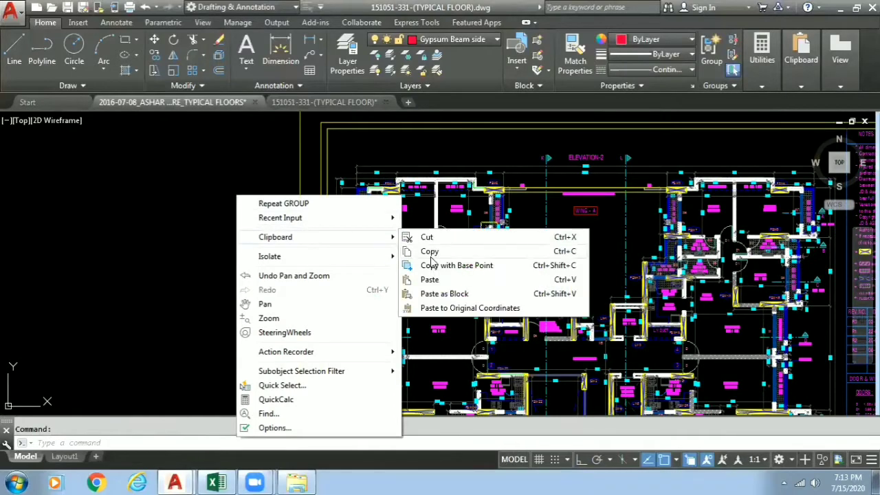
{"action": "left_click", "coordinate": [432, 280]}
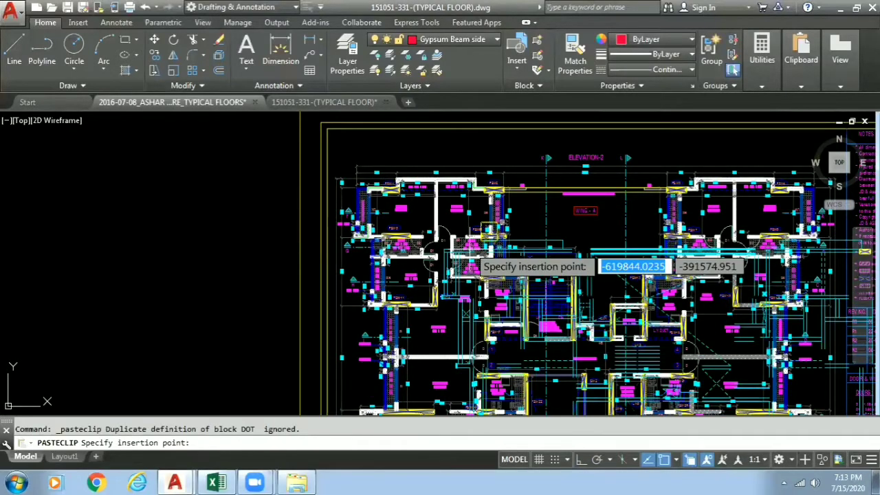
{"action": "scroll", "coordinate": [261, 186], "scroll_direction": "up", "scroll_amount": 8}
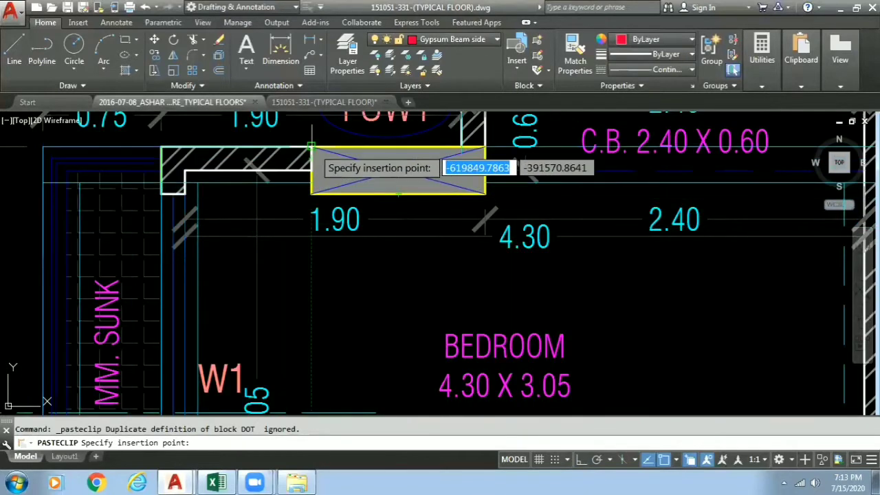
{"action": "left_click", "coordinate": [311, 146]}
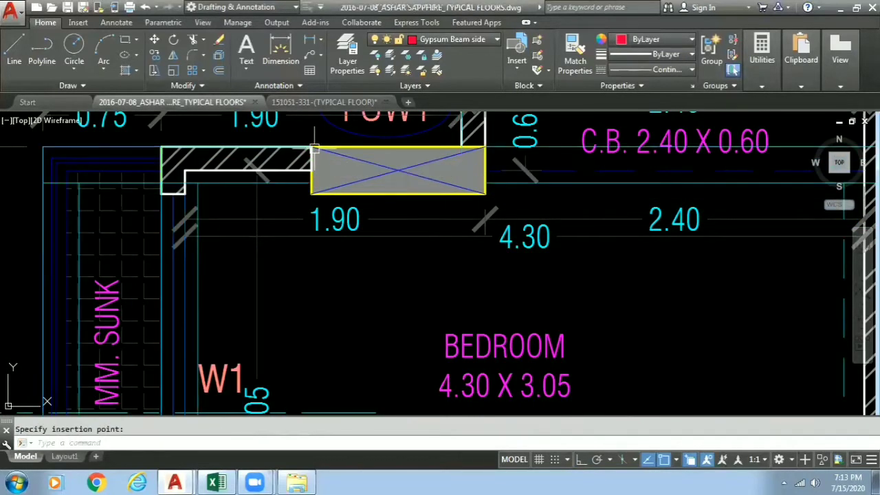
- Examine how the pasted beam lines align with the walls and columns around the two bedrooms between FSW1 and FSW2
{"action": "scroll", "coordinate": [418, 273], "scroll_direction": "down", "scroll_amount": 5}
{"action": "mouse_move", "coordinate": [506, 279]}
{"action": "middle_mouse_down"}
{"action": "mouse_move", "coordinate": [385, 218]}
{"action": "mouse_move", "coordinate": [350, 210]}
{"action": "mouse_move", "coordinate": [237, 216]}
{"action": "middle_mouse_up"}
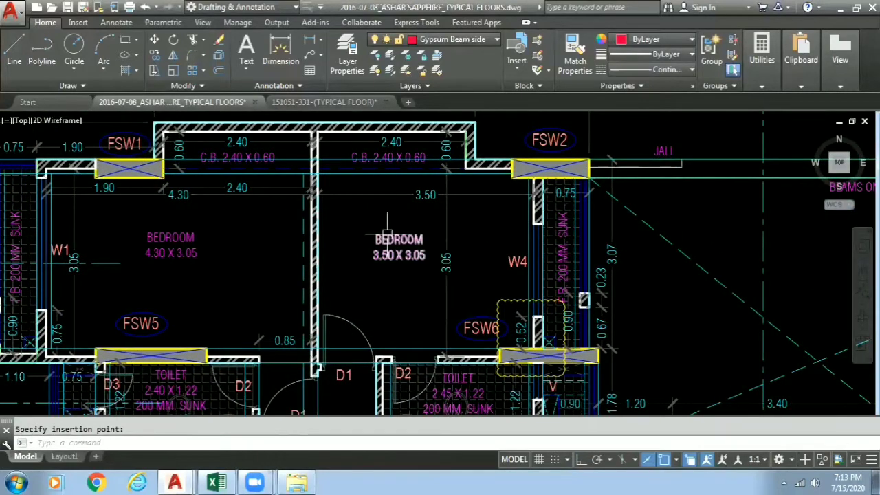
{"action": "scroll", "coordinate": [250, 229], "scroll_direction": "up", "scroll_amount": 5}
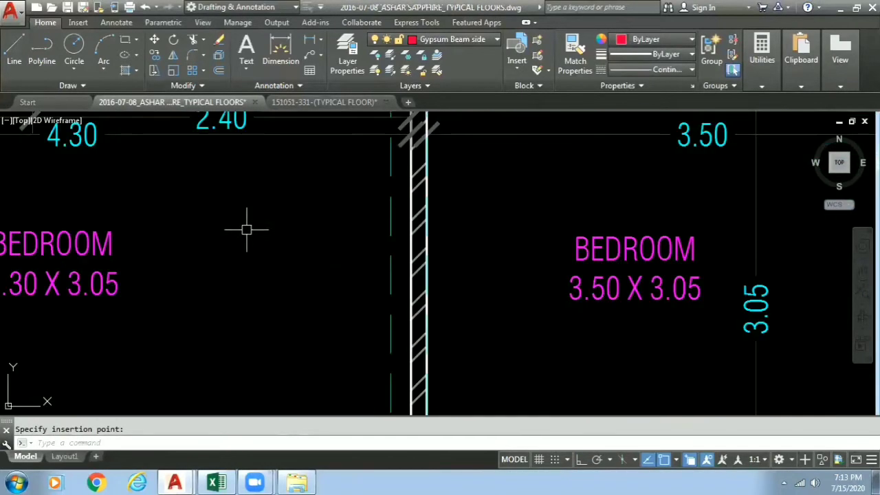
{"action": "middle_click_drag", "start_coordinate": [296, 206], "coordinate": [323, 379]}
{"action": "middle_click_drag", "start_coordinate": [297, 310], "coordinate": [341, 348]}
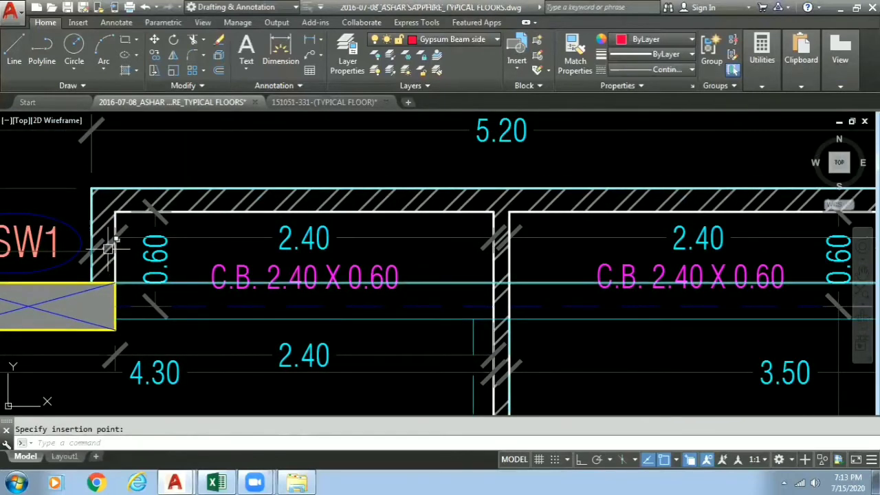
{"action": "mouse_move", "coordinate": [747, 200]}
{"action": "middle_mouse_down"}
{"action": "mouse_move", "coordinate": [609, 200]}
{"action": "mouse_move", "coordinate": [500, 178]}
{"action": "middle_mouse_up"}
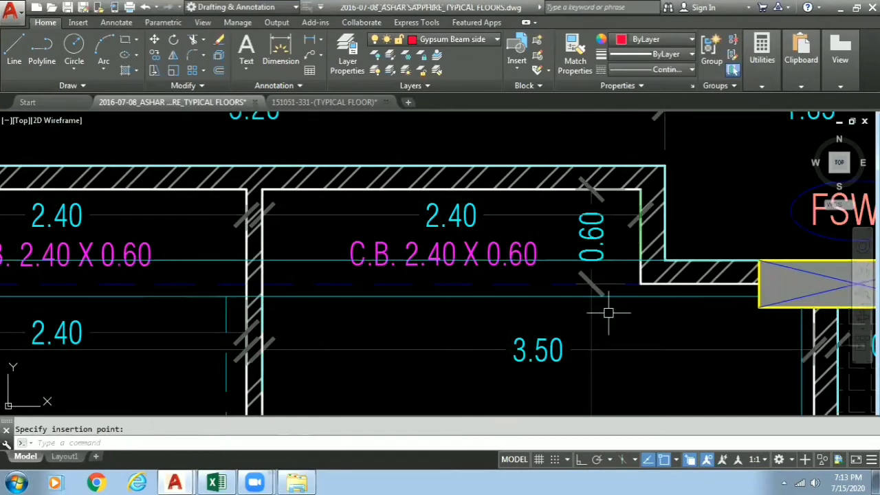
- Inspect the two pasted beam lines running between columns FSW1 and FSW2 above the bedrooms
{"action": "left_click", "coordinate": [314, 296]}
{"action": "left_click", "coordinate": [308, 261]}
{"action": "middle_click_drag", "start_coordinate": [332, 296], "coordinate": [686, 281]}
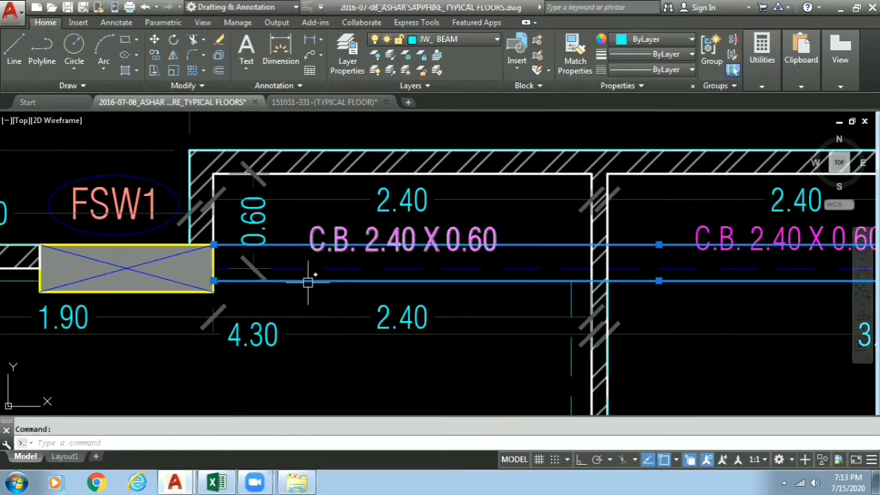
{"action": "key", "text": "Escape"}
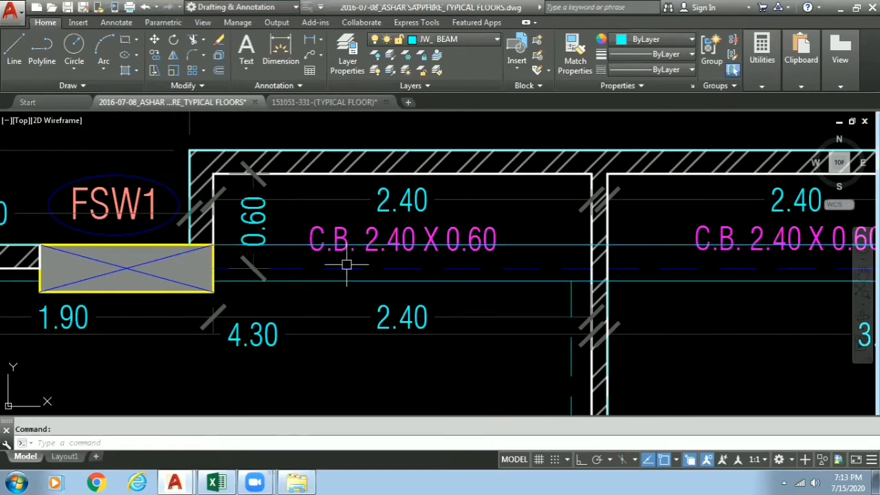
{"action": "scroll", "coordinate": [346, 263], "scroll_direction": "down", "scroll_amount": 2}
{"action": "middle_click_drag", "start_coordinate": [536, 304], "coordinate": [432, 272]}
{"action": "scroll", "coordinate": [432, 272], "scroll_direction": "down", "scroll_amount": 1}
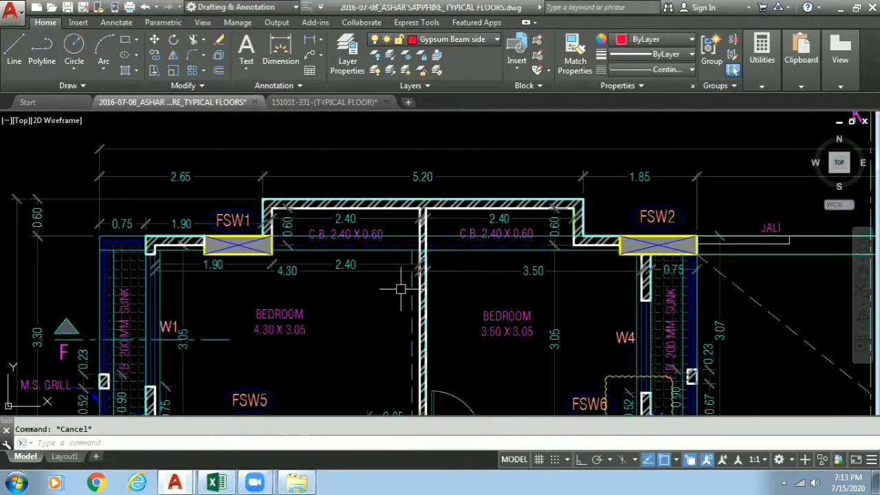
{"action": "scroll", "coordinate": [403, 291], "scroll_direction": "down", "scroll_amount": 1}
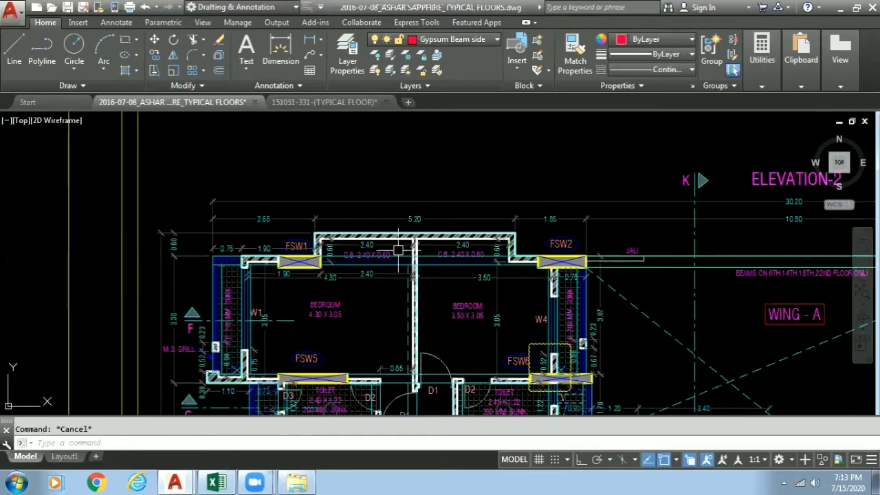
- Switch to the 151051-331-(TYPICAL FLOOR) drawing and check the layer of beam label B1 in its properties
{"action": "left_click", "coordinate": [338, 103]}
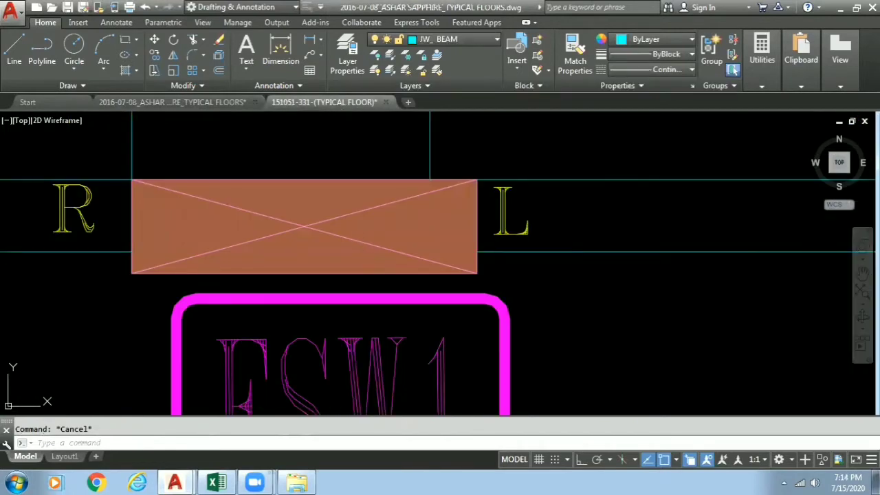
{"action": "scroll", "coordinate": [534, 286], "scroll_direction": "down", "scroll_amount": 1}
{"action": "scroll", "coordinate": [486, 302], "scroll_direction": "down", "scroll_amount": 1}
{"action": "type", "text": "QS"}
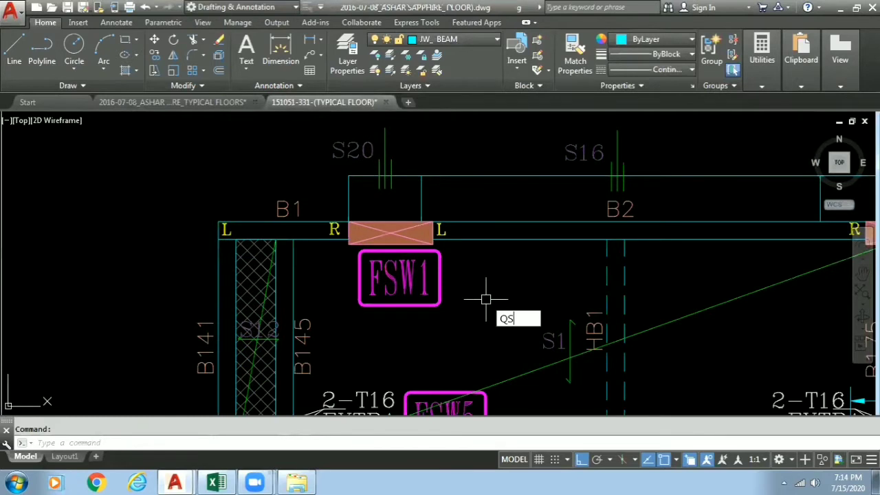
{"action": "type", "text": "ELECT"}
{"action": "key", "text": "Return"}
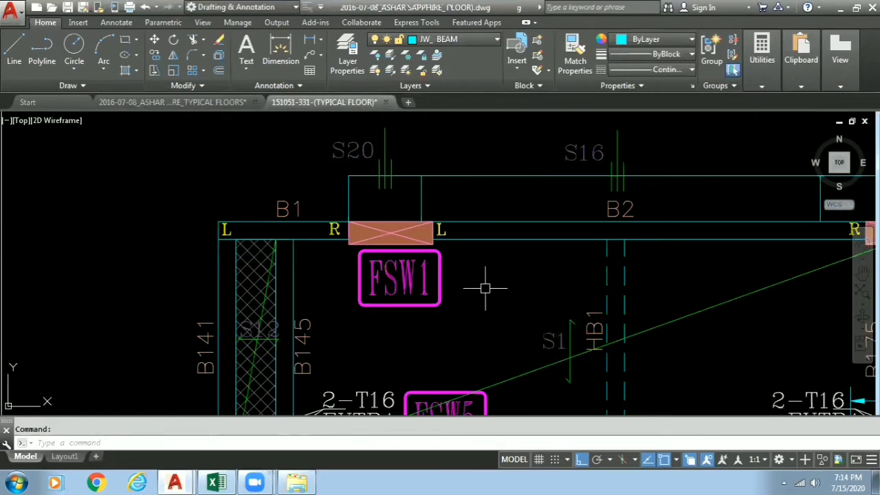
{"action": "left_click", "coordinate": [283, 208]}
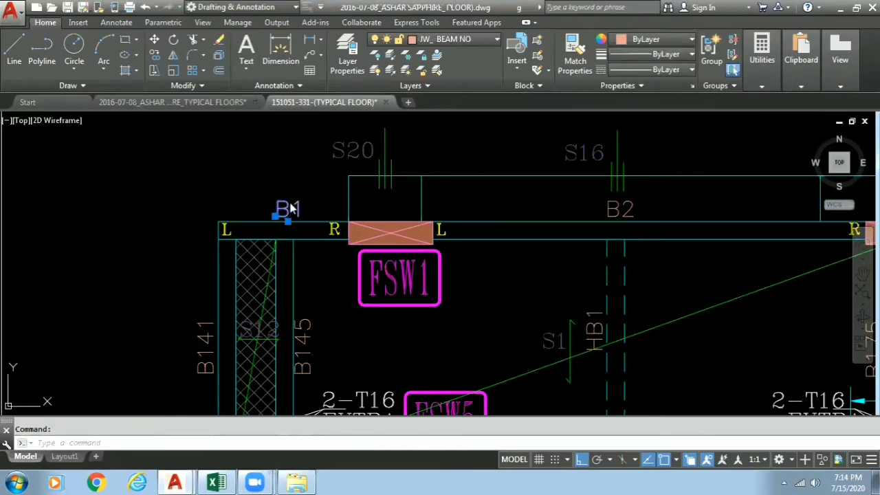
{"action": "right_click", "coordinate": [283, 208]}
{"action": "left_click", "coordinate": [347, 445]}
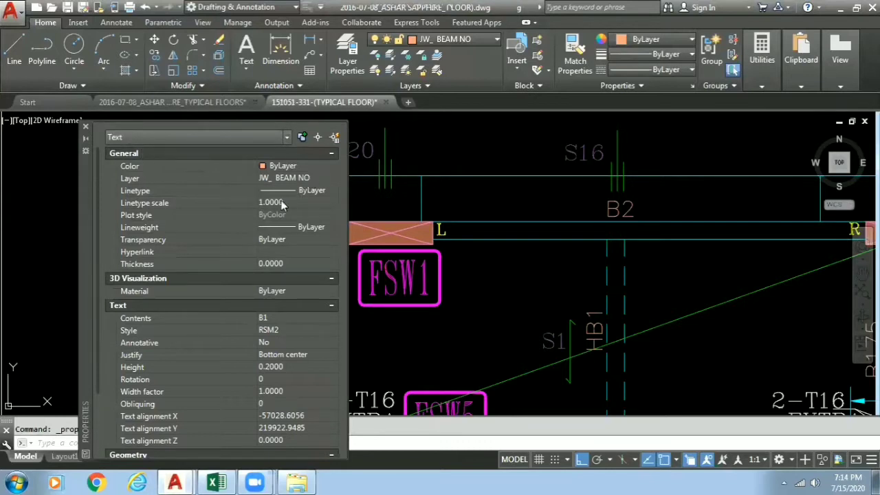
{"action": "left_click", "coordinate": [86, 127]}
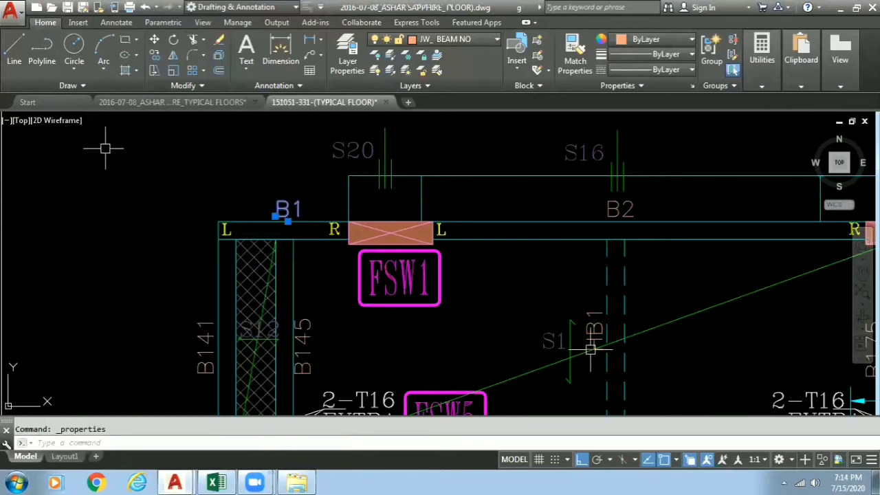
- Try to quick-select Text objects whose Layer equals JW_ BEAM NO within the current selection
{"action": "type", "text": "QSELECT"}
{"action": "key", "text": "Return"}
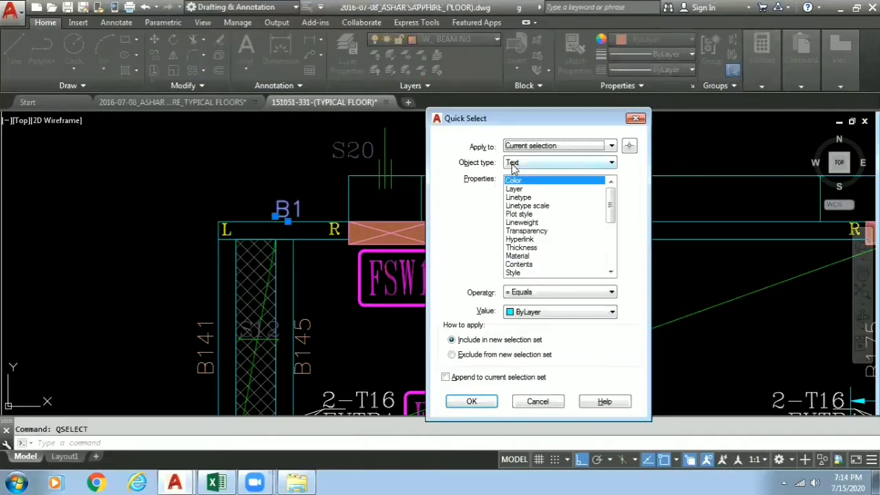
{"action": "left_click", "coordinate": [513, 165]}
{"action": "left_click", "coordinate": [514, 176]}
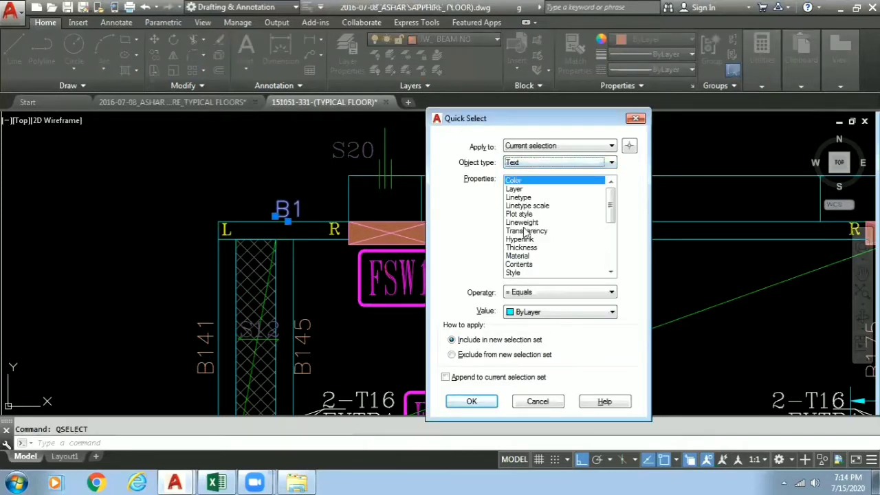
{"action": "left_click", "coordinate": [522, 189]}
{"action": "left_click", "coordinate": [535, 312]}
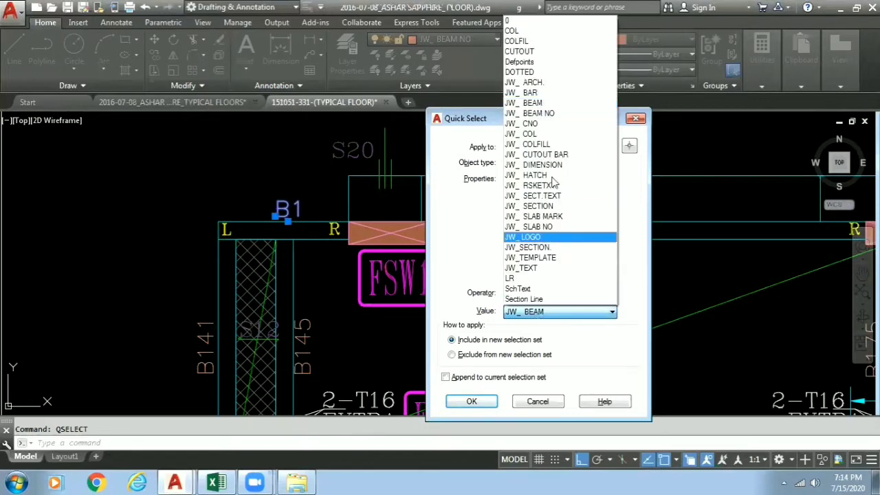
{"action": "left_click", "coordinate": [533, 114]}
{"action": "left_click", "coordinate": [471, 402]}
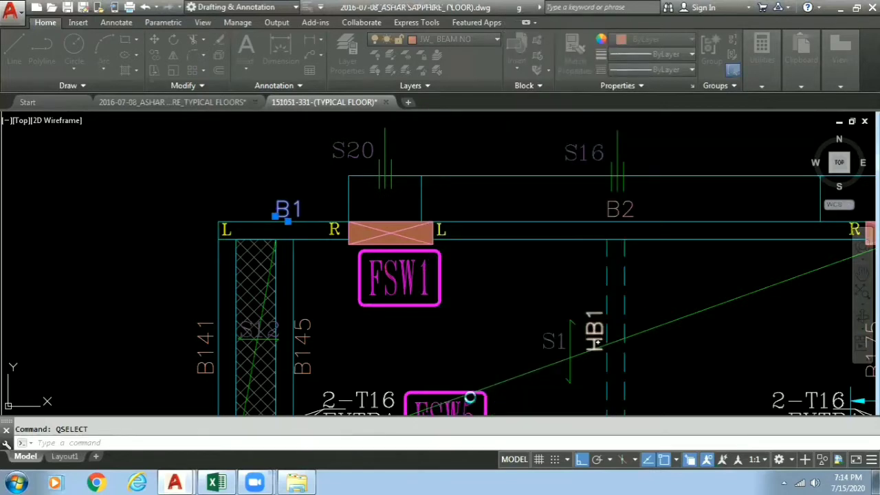
{"action": "scroll", "coordinate": [388, 251], "scroll_direction": "down", "scroll_amount": 4}
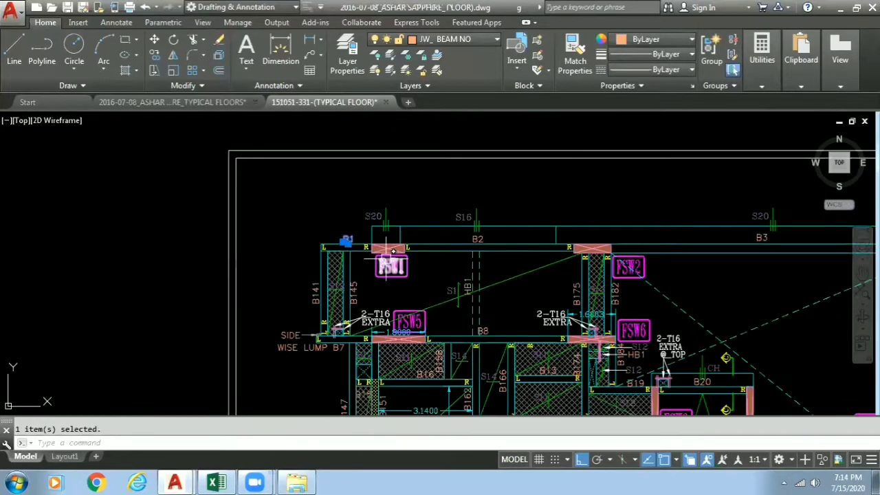
- Quick-select all objects of type Text whose Layer equals JW_ BEAM NO across the entire drawing
{"action": "type", "text": "QSELECT"}
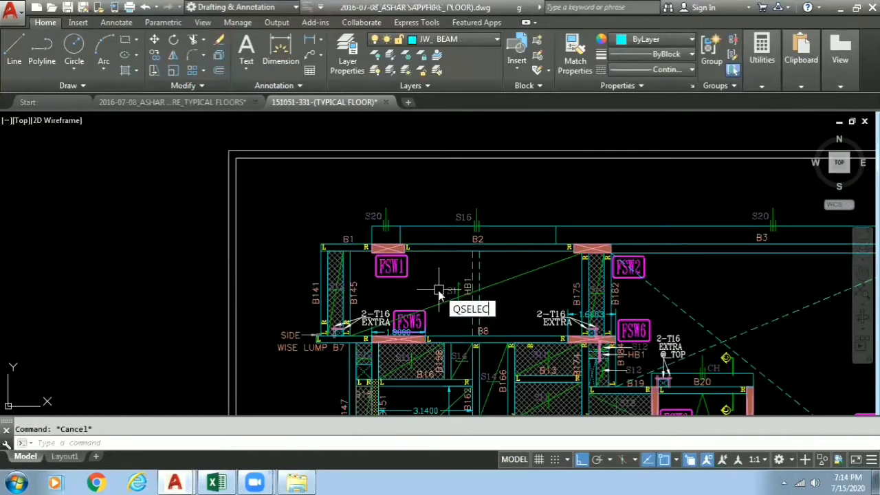
{"action": "key", "text": "Return"}
{"action": "left_click", "coordinate": [564, 163]}
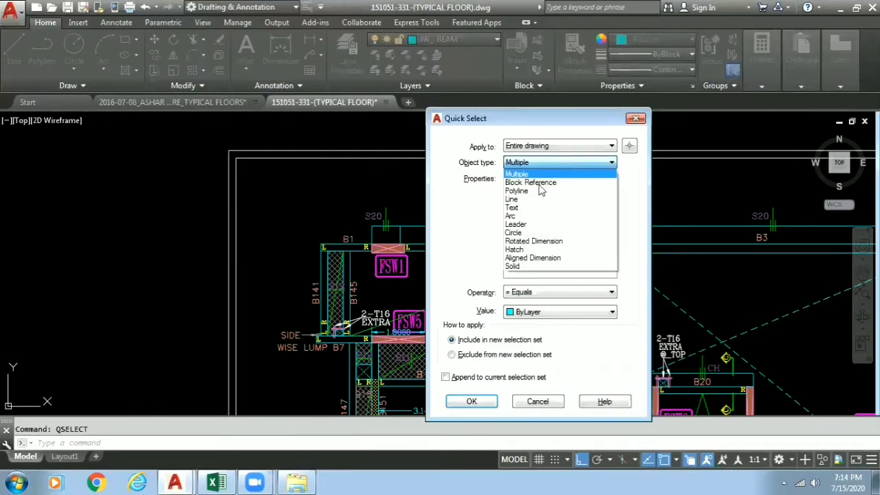
{"action": "left_click", "coordinate": [526, 208]}
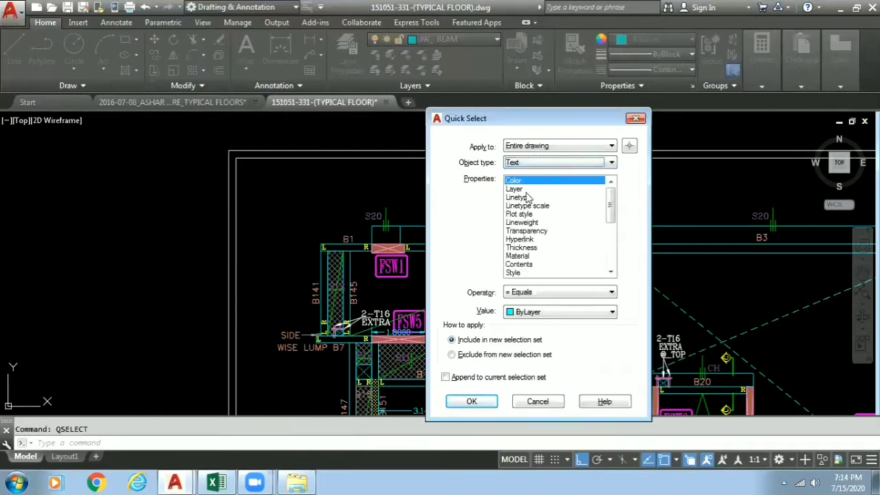
{"action": "left_click", "coordinate": [525, 192]}
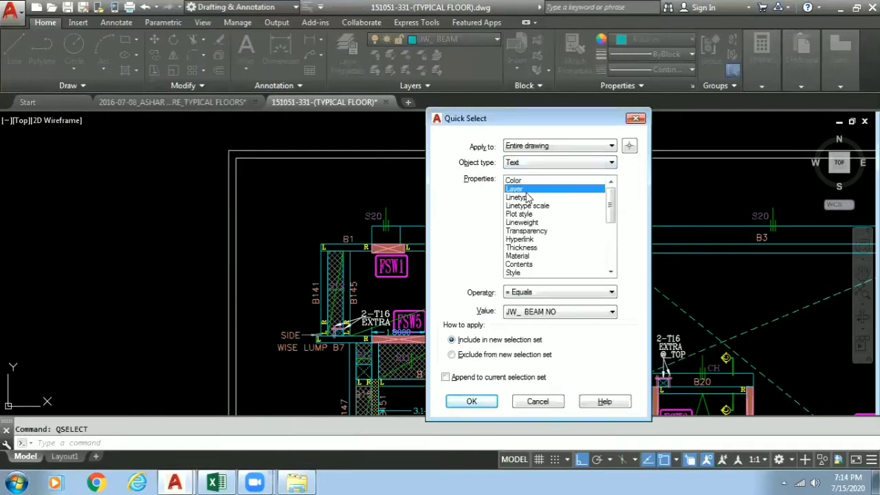
{"action": "left_click", "coordinate": [471, 402]}
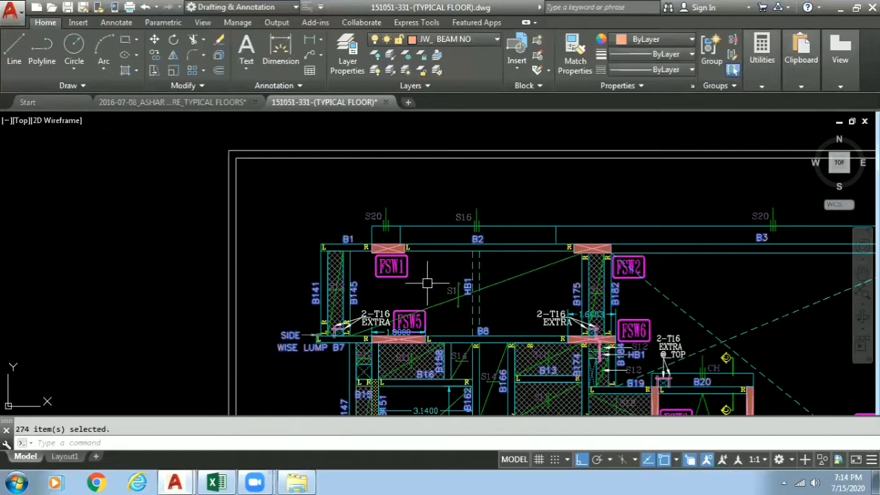
- Copy the selected beam number texts to the clipboard with a base point at the upper-left corner of column FSW1
{"action": "right_click", "coordinate": [417, 180]}
{"action": "mouse_move", "coordinate": [476, 215]}
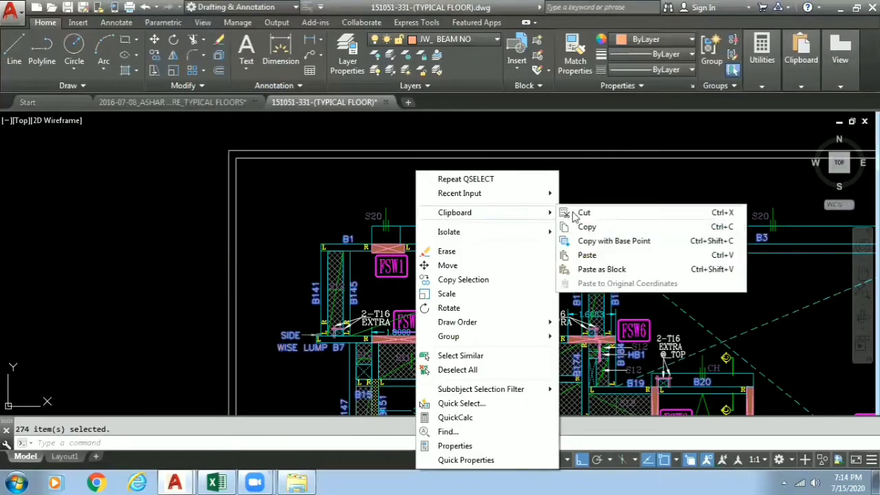
{"action": "left_click", "coordinate": [613, 241]}
{"action": "scroll", "coordinate": [412, 247], "scroll_direction": "up", "scroll_amount": 5}
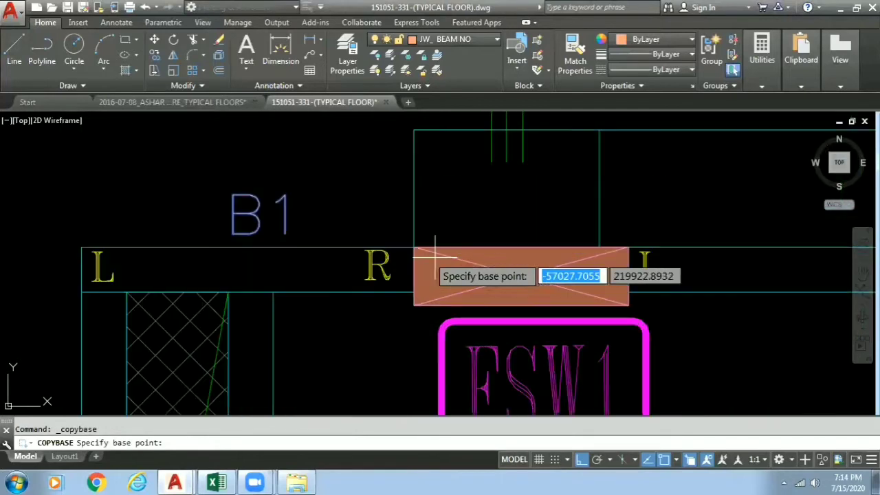
{"action": "left_click", "coordinate": [413, 247]}
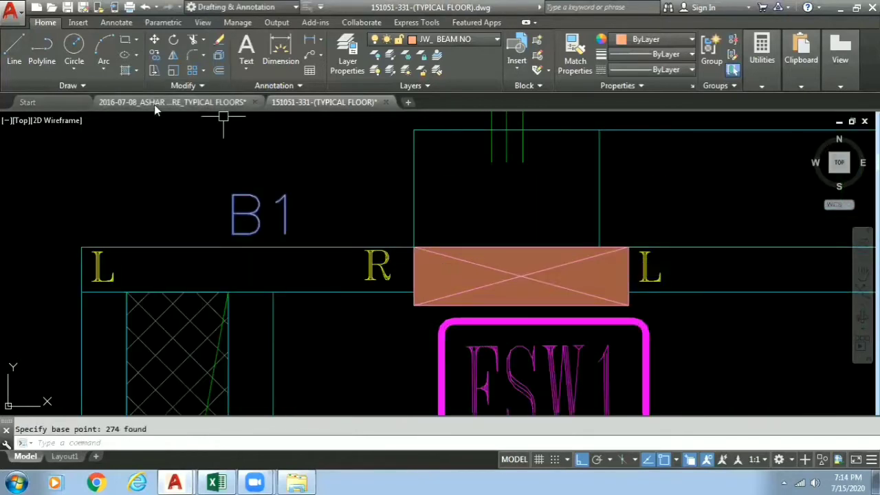
- Switch to the 2016-07-08_ASHAR SAPPHIRE_TYPICAL FLOORS drawing and paste the beam numbers at the upper-left corner of column FSW1
{"action": "left_click", "coordinate": [154, 104]}
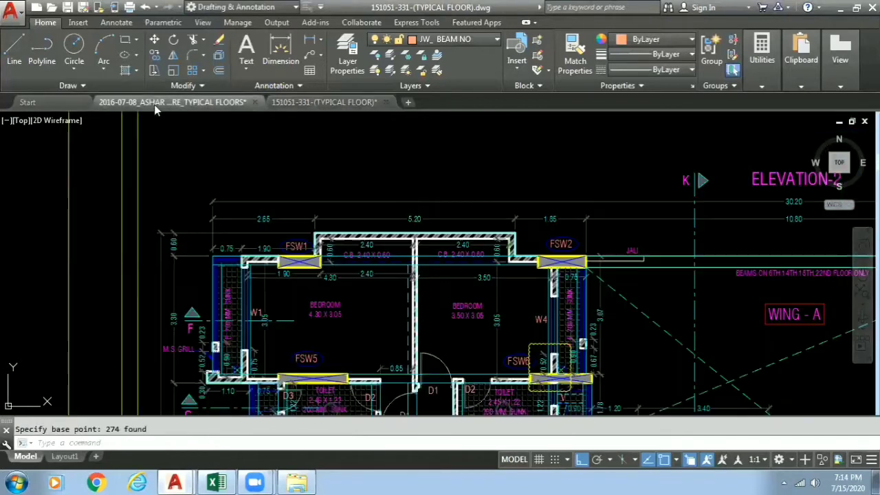
{"action": "right_click", "coordinate": [281, 174]}
{"action": "mouse_move", "coordinate": [385, 219]}
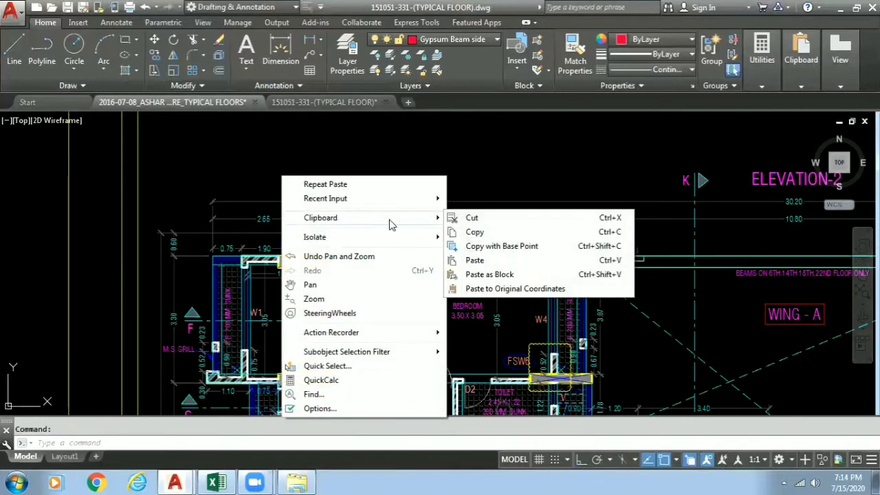
{"action": "left_click", "coordinate": [474, 260]}
{"action": "scroll", "coordinate": [316, 203], "scroll_direction": "up", "scroll_amount": 5}
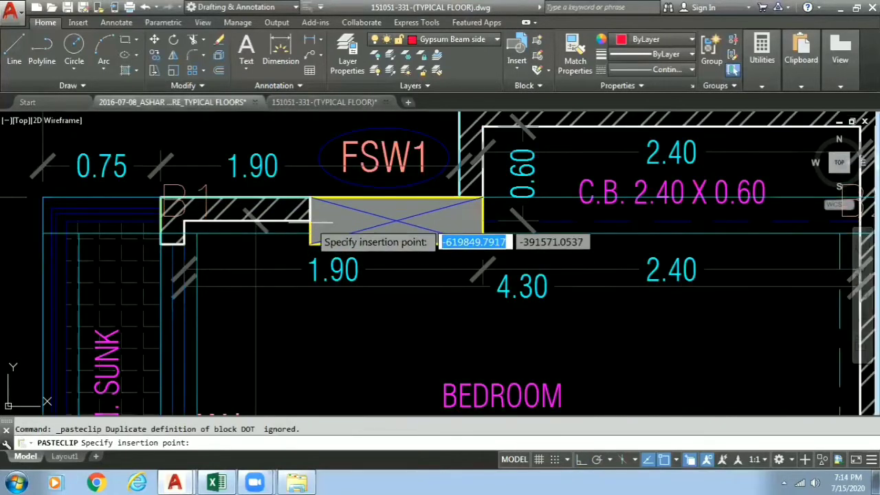
{"action": "left_click", "coordinate": [317, 200]}
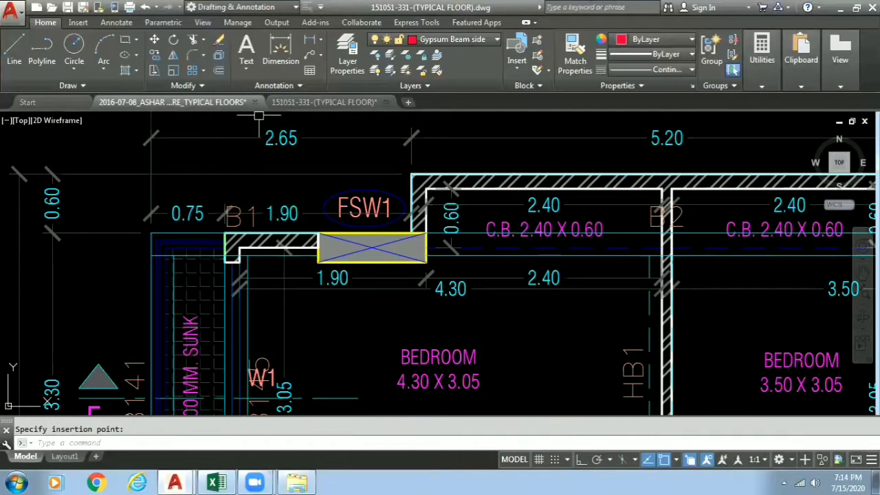
- Examine how the pasted beam numbers are placed around the bedrooms, toilets and lift area of Wing A
{"action": "mouse_move", "coordinate": [508, 318]}
{"action": "middle_mouse_down"}
{"action": "mouse_move", "coordinate": [307, 260]}
{"action": "mouse_move", "coordinate": [175, 250]}
{"action": "middle_mouse_up"}
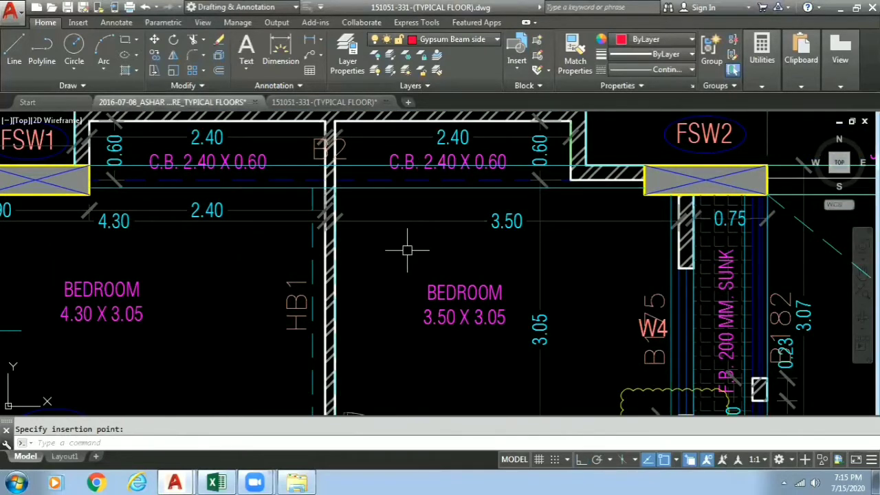
{"action": "scroll", "coordinate": [406, 250], "scroll_direction": "down", "scroll_amount": 2}
{"action": "middle_click_drag", "start_coordinate": [708, 305], "coordinate": [502, 230]}
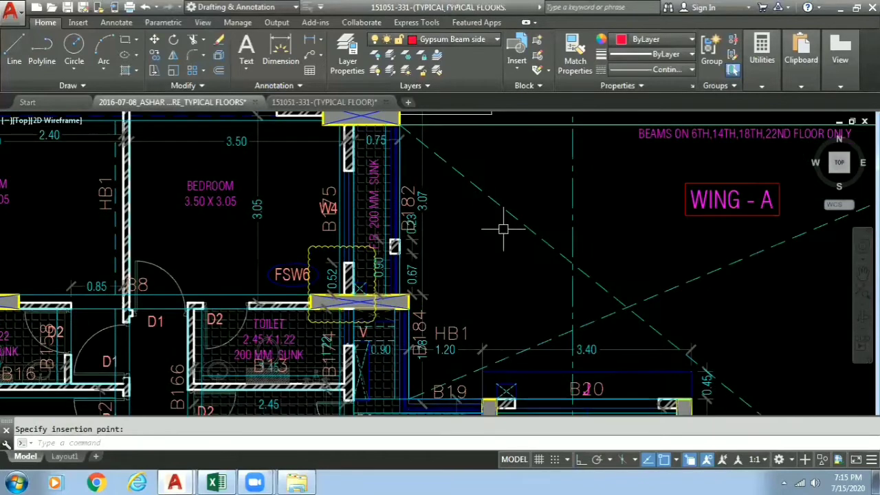
{"action": "scroll", "coordinate": [503, 230], "scroll_direction": "down", "scroll_amount": 4}
{"action": "scroll", "coordinate": [328, 219], "scroll_direction": "up", "scroll_amount": 2}
{"action": "scroll", "coordinate": [329, 219], "scroll_direction": "up", "scroll_amount": 4}
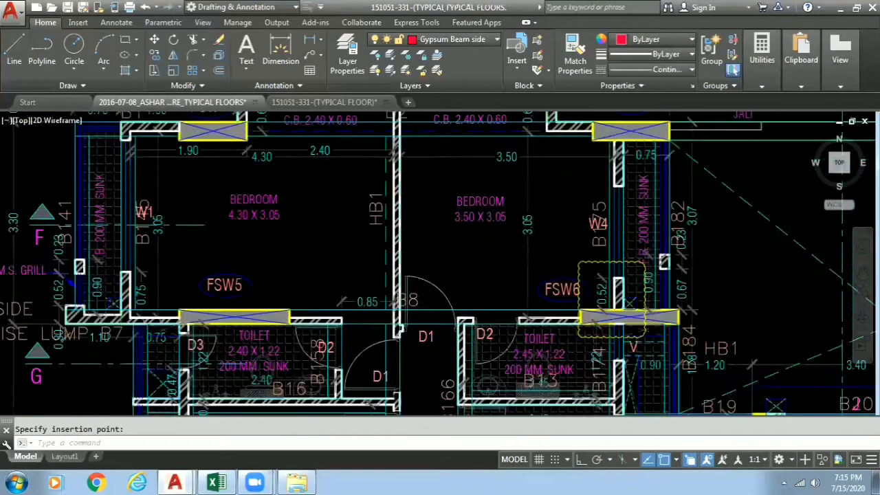
{"action": "scroll", "coordinate": [329, 219], "scroll_direction": "down", "scroll_amount": 4}
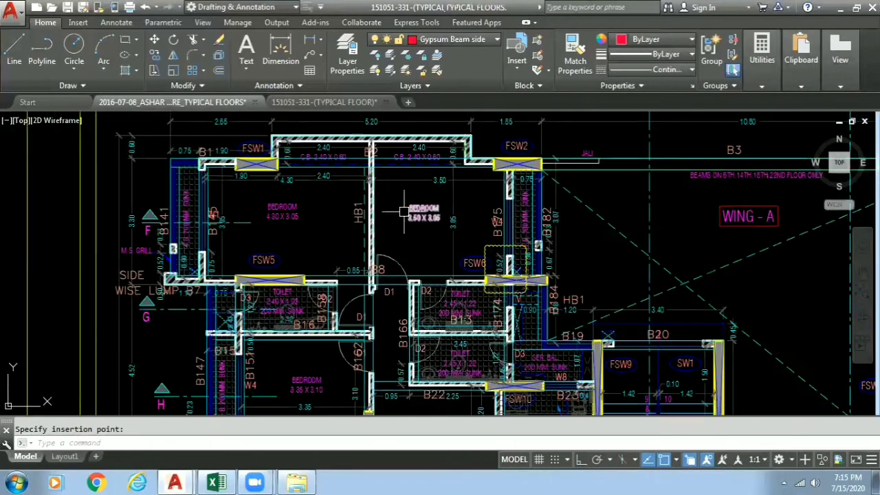
{"action": "scroll", "coordinate": [346, 220], "scroll_direction": "down", "scroll_amount": 5}
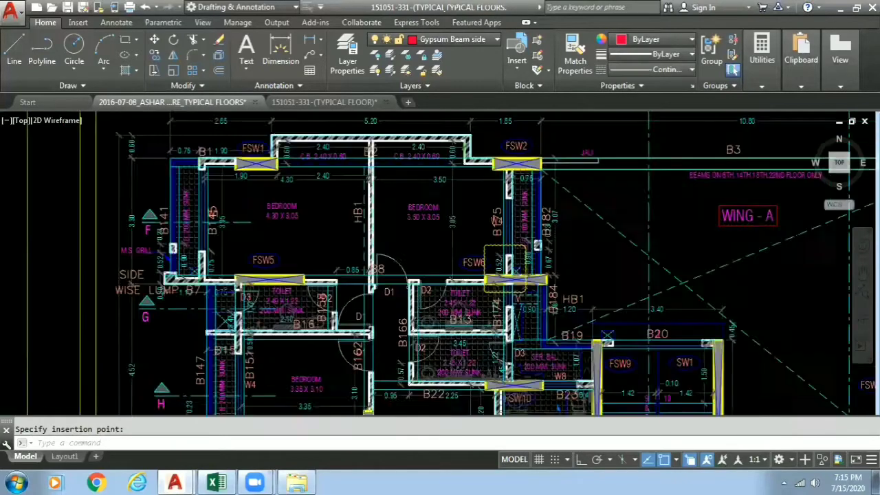
{"action": "scroll", "coordinate": [218, 201], "scroll_direction": "up", "scroll_amount": 4}
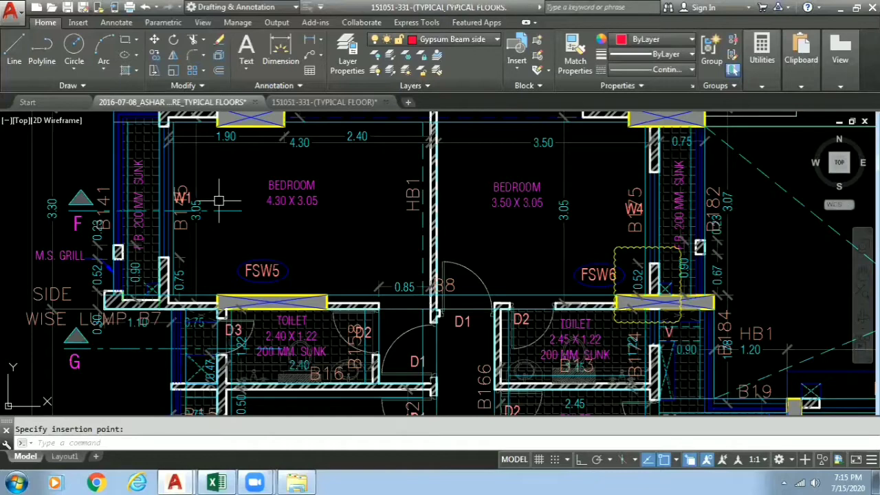
{"action": "middle_click_drag", "start_coordinate": [218, 201], "coordinate": [210, 296]}
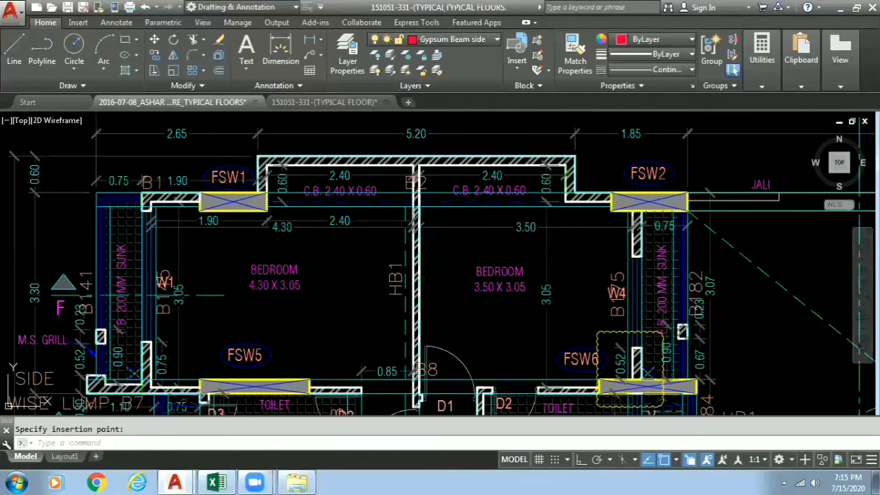
{"action": "scroll", "coordinate": [441, 280], "scroll_direction": "down", "scroll_amount": 4}
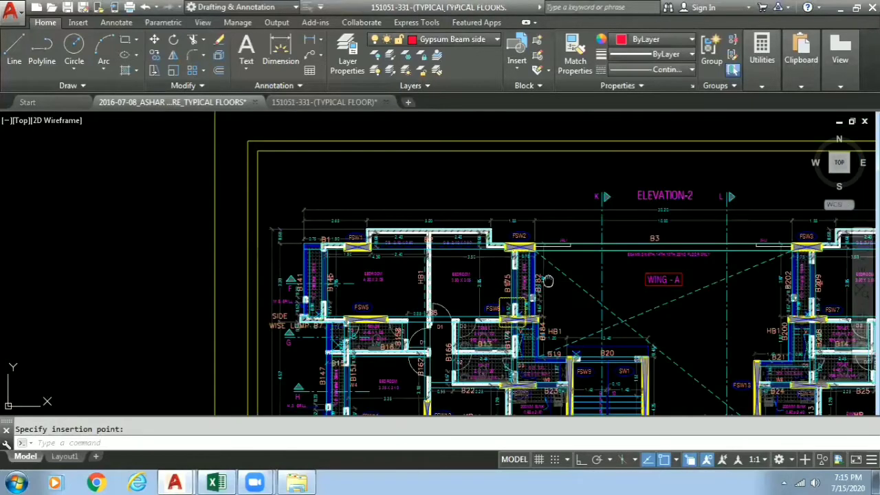
- Inspect the two lines of beam B2 between columns FSW1 and FSW2 in the flat with yellow gypsum outlines
{"action": "middle_click_drag", "start_coordinate": [548, 282], "coordinate": [161, 202]}
{"action": "mouse_move", "coordinate": [550, 228]}
{"action": "middle_mouse_down"}
{"action": "mouse_move", "coordinate": [220, 195]}
{"action": "mouse_move", "coordinate": [75, 190]}
{"action": "middle_mouse_up"}
{"action": "scroll", "coordinate": [485, 244], "scroll_direction": "down", "scroll_amount": 2}
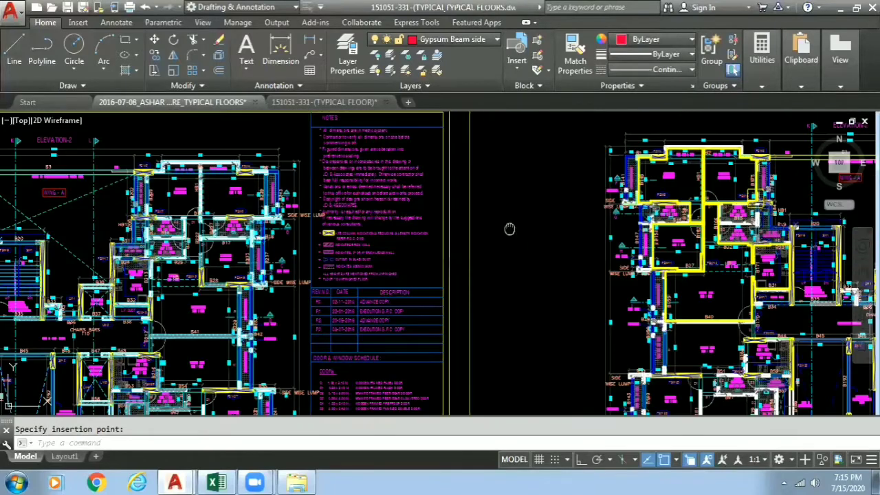
{"action": "middle_click_drag", "start_coordinate": [509, 229], "coordinate": [262, 220]}
{"action": "scroll", "coordinate": [370, 282], "scroll_direction": "up", "scroll_amount": 8}
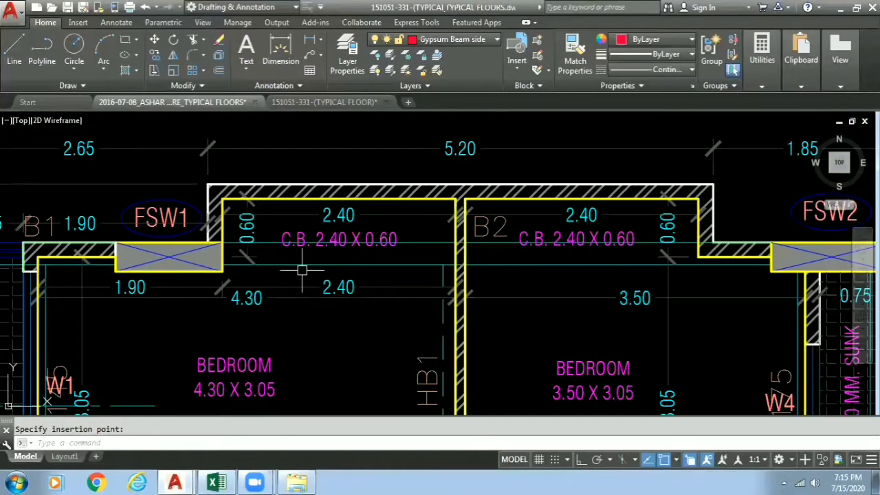
{"action": "left_click", "coordinate": [410, 264]}
{"action": "left_click", "coordinate": [404, 265]}
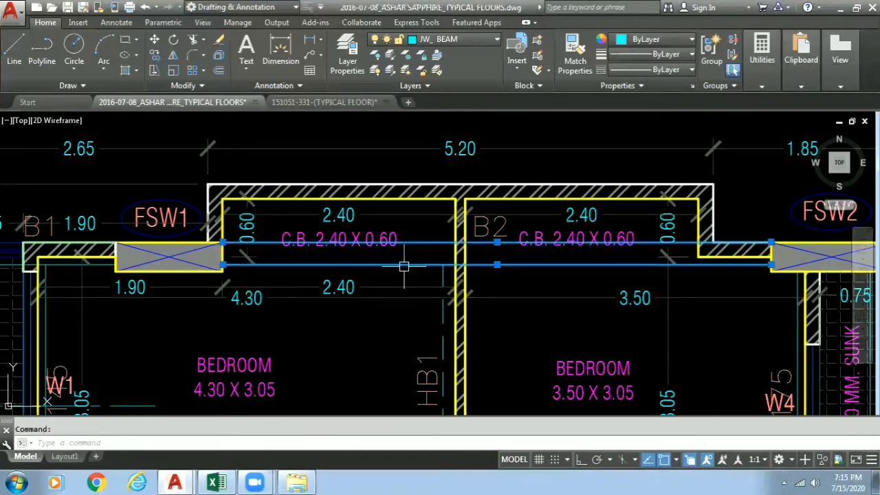
{"action": "key", "text": "Escape"}
- Highlight the gypsum outline of the 4.30 x 3.05 bedroom and examine which beams cross the adjoining passage and toilets
{"action": "middle_click_drag", "start_coordinate": [404, 265], "coordinate": [448, 122]}
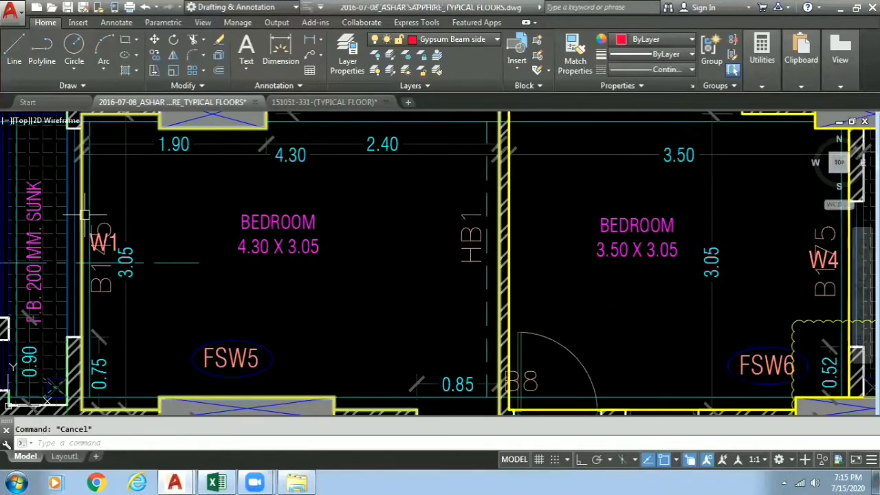
{"action": "left_click", "coordinate": [86, 215]}
{"action": "left_click", "coordinate": [157, 269]}
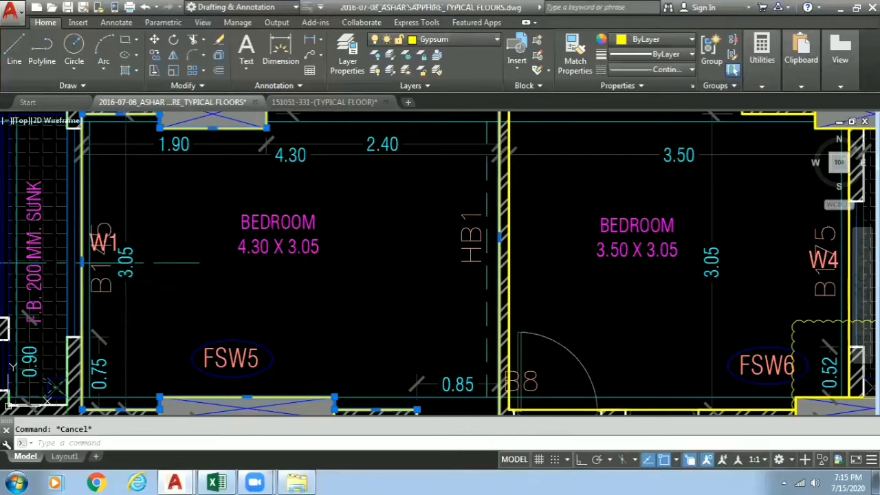
{"action": "scroll", "coordinate": [407, 237], "scroll_direction": "down", "scroll_amount": 3}
{"action": "middle_click_drag", "start_coordinate": [407, 284], "coordinate": [422, 185]}
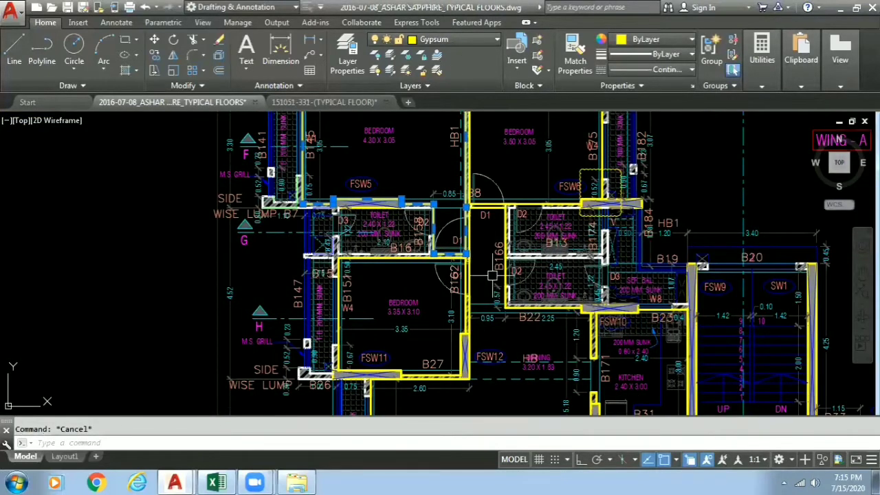
{"action": "scroll", "coordinate": [455, 266], "scroll_direction": "up", "scroll_amount": 5}
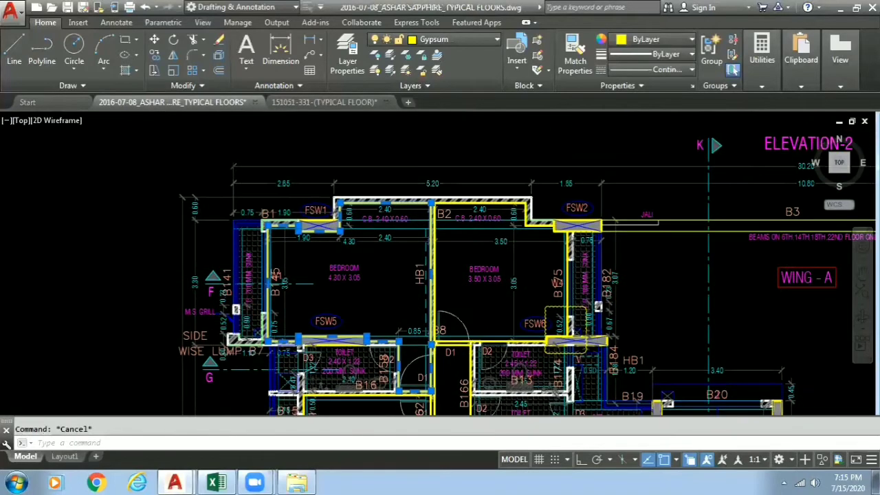
{"action": "key", "text": "Escape"}
{"action": "scroll", "coordinate": [457, 265], "scroll_direction": "down", "scroll_amount": 2}
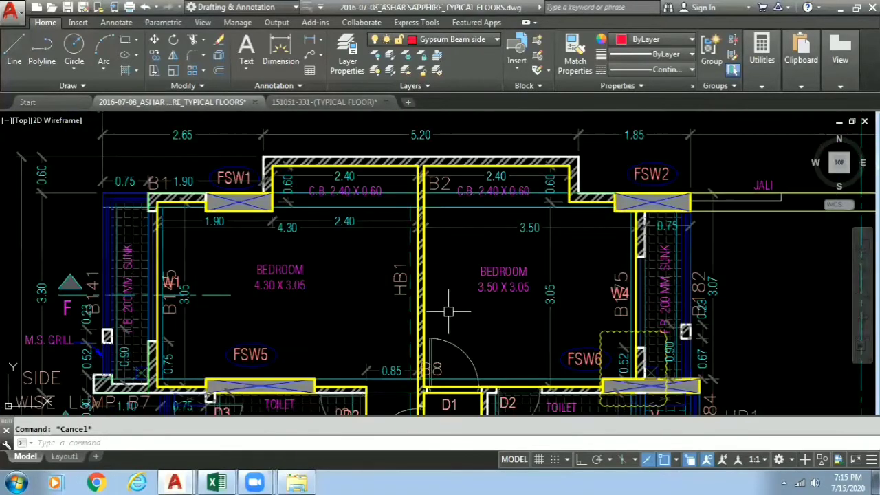
{"action": "middle_click_drag", "start_coordinate": [447, 307], "coordinate": [420, 178]}
{"action": "middle_click_drag", "start_coordinate": [412, 323], "coordinate": [408, 270]}
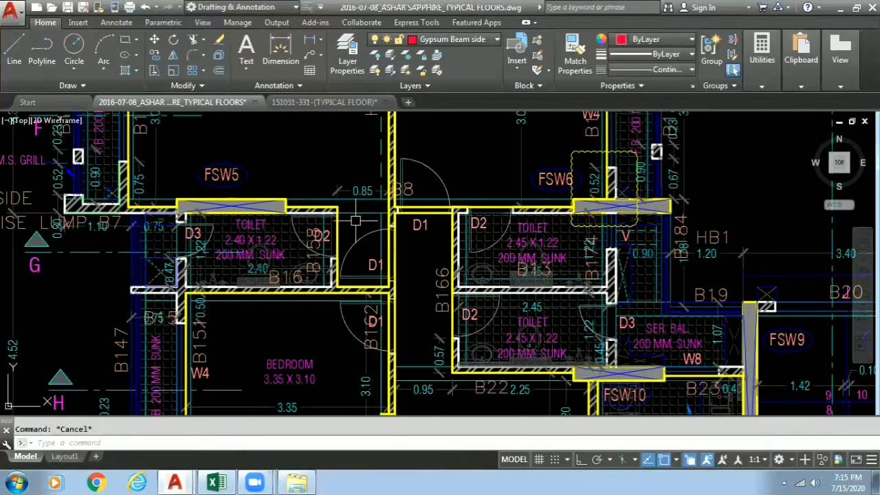
{"action": "middle_click_drag", "start_coordinate": [355, 219], "coordinate": [374, 346]}
{"action": "scroll", "coordinate": [330, 219], "scroll_direction": "down", "scroll_amount": 4}
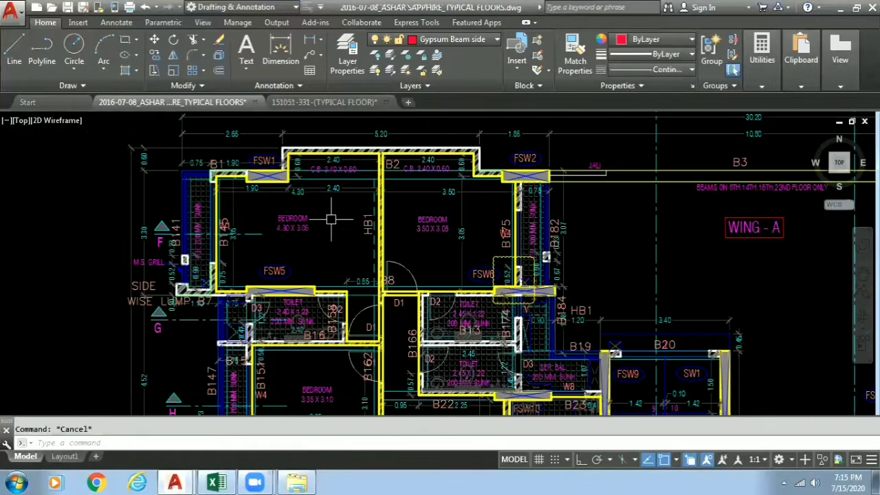
- Examine the red beam rectangles and their dimensions on the separate gypsum room layout beside the floor plan
{"action": "middle_click_drag", "start_coordinate": [499, 205], "coordinate": [145, 193]}
{"action": "scroll", "coordinate": [376, 191], "scroll_direction": "down", "scroll_amount": 4}
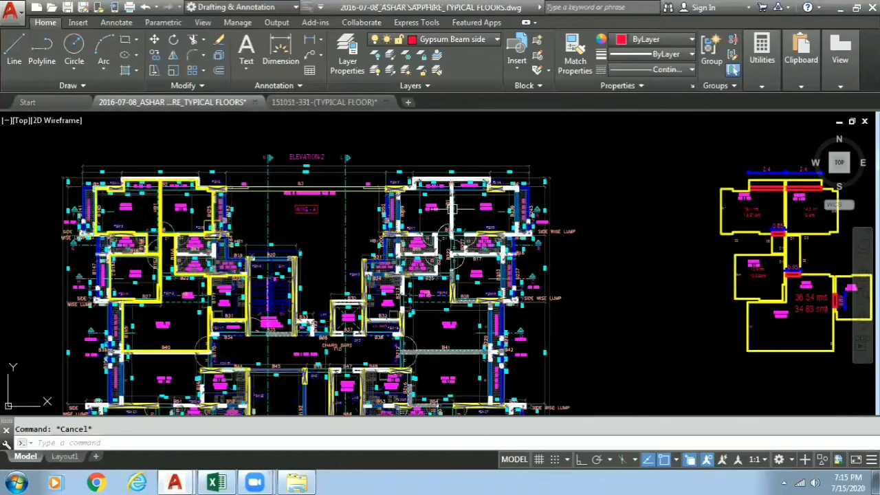
{"action": "middle_click_drag", "start_coordinate": [749, 226], "coordinate": [509, 218]}
{"action": "scroll", "coordinate": [508, 218], "scroll_direction": "up", "scroll_amount": 6}
{"action": "scroll", "coordinate": [431, 215], "scroll_direction": "up", "scroll_amount": 3}
{"action": "middle_click_drag", "start_coordinate": [431, 215], "coordinate": [212, 335]}
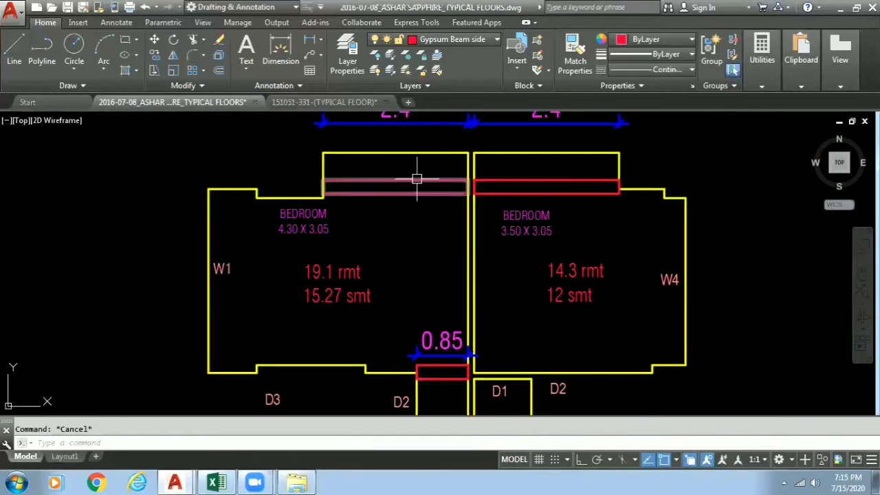
{"action": "middle_click_drag", "start_coordinate": [447, 337], "coordinate": [437, 251]}
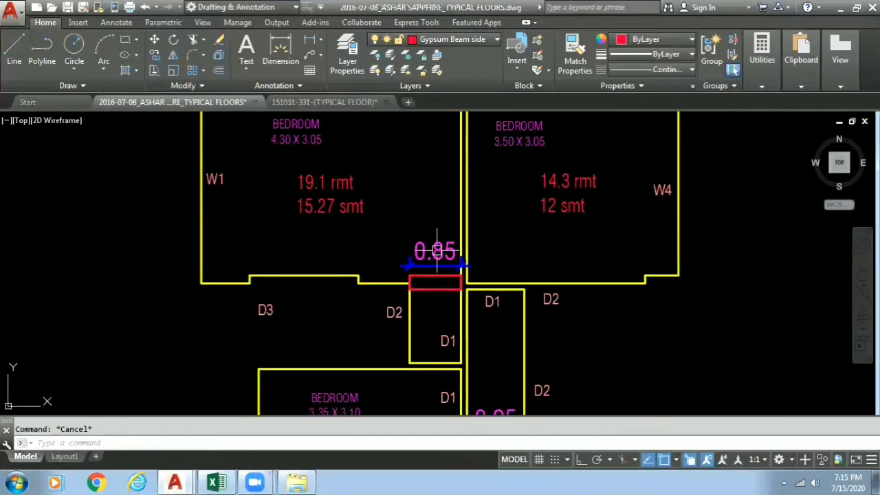
{"action": "scroll", "coordinate": [437, 344], "scroll_direction": "down", "scroll_amount": 2}
{"action": "middle_click_drag", "start_coordinate": [438, 395], "coordinate": [439, 292]}
{"action": "middle_click_drag", "start_coordinate": [343, 303], "coordinate": [737, 337]}
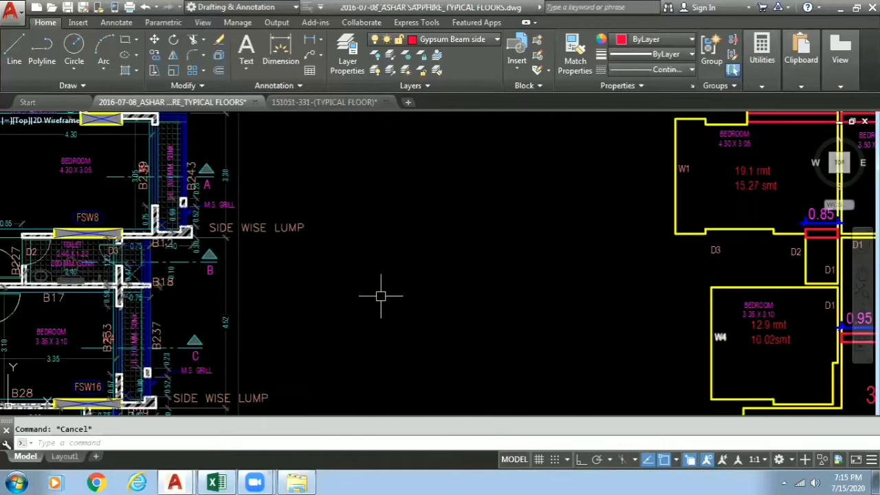
{"action": "scroll", "coordinate": [364, 297], "scroll_direction": "down", "scroll_amount": 2}
{"action": "middle_click_drag", "start_coordinate": [340, 299], "coordinate": [75, 261]}
{"action": "scroll", "coordinate": [279, 228], "scroll_direction": "up", "scroll_amount": 2}
{"action": "middle_click_drag", "start_coordinate": [526, 211], "coordinate": [137, 200]}
{"action": "scroll", "coordinate": [378, 235], "scroll_direction": "down", "scroll_amount": 2}
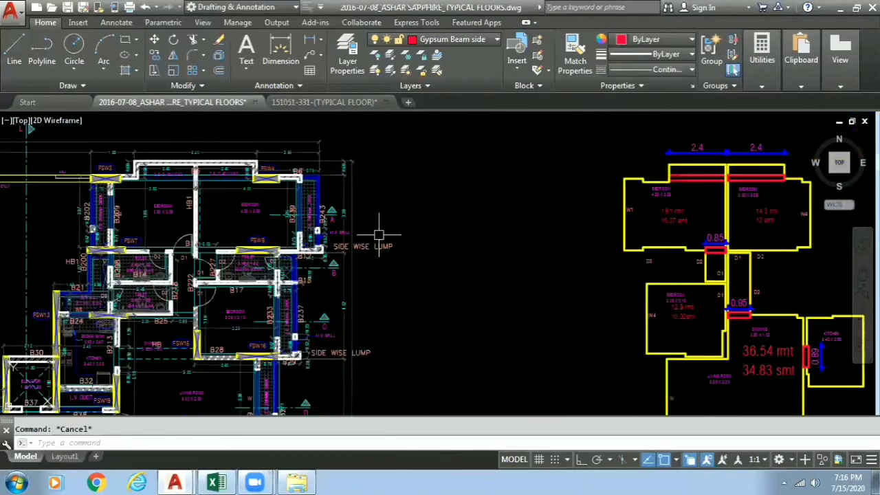
{"action": "middle_click_drag", "start_coordinate": [583, 235], "coordinate": [265, 255]}
{"action": "scroll", "coordinate": [354, 197], "scroll_direction": "up", "scroll_amount": 4}
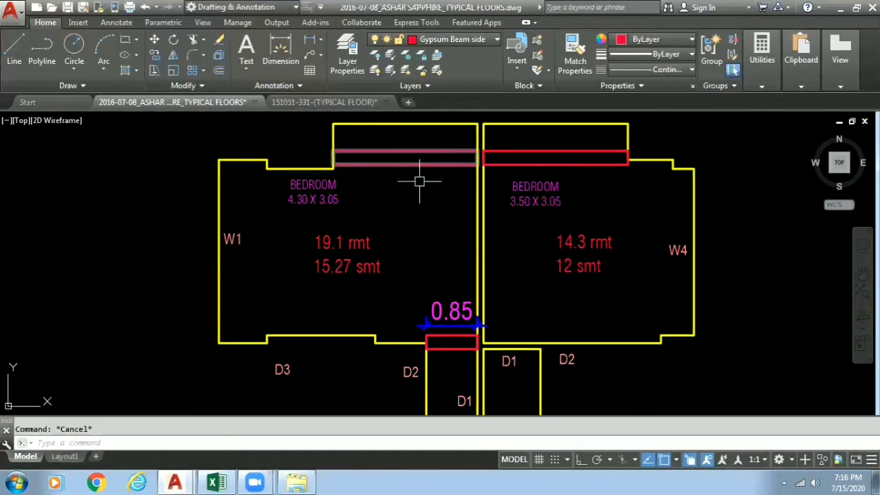
- Draw a rectangle about 2.40 x 0.23 over beam B2 in the 4.30 x 3.05 bedroom, from column FSW1 to the partition wall
{"action": "scroll", "coordinate": [418, 180], "scroll_direction": "down", "scroll_amount": 2}
{"action": "middle_click_drag", "start_coordinate": [212, 239], "coordinate": [471, 216]}
{"action": "scroll", "coordinate": [470, 216], "scroll_direction": "down", "scroll_amount": 4}
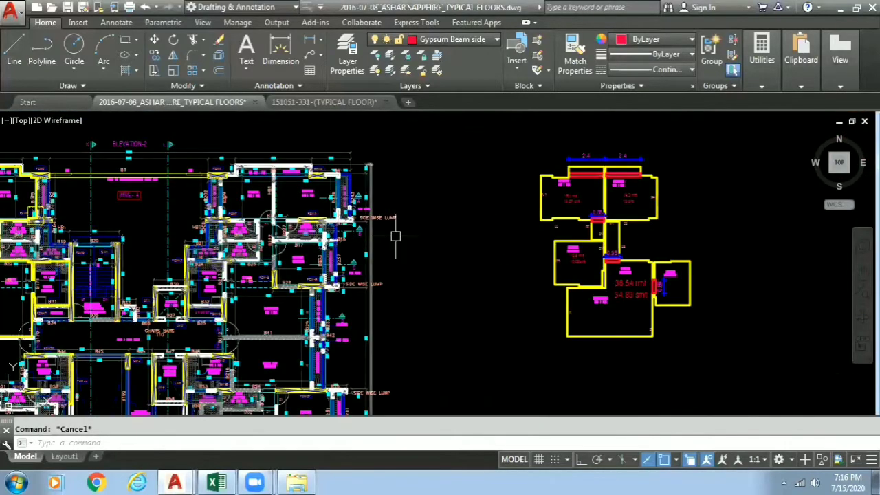
{"action": "mouse_move", "coordinate": [404, 236]}
{"action": "middle_mouse_down"}
{"action": "mouse_move", "coordinate": [616, 232]}
{"action": "mouse_move", "coordinate": [746, 252]}
{"action": "middle_mouse_up"}
{"action": "scroll", "coordinate": [177, 171], "scroll_direction": "up", "scroll_amount": 4}
{"action": "middle_click_drag", "start_coordinate": [213, 190], "coordinate": [336, 180]}
{"action": "scroll", "coordinate": [336, 180], "scroll_direction": "down", "scroll_amount": 2}
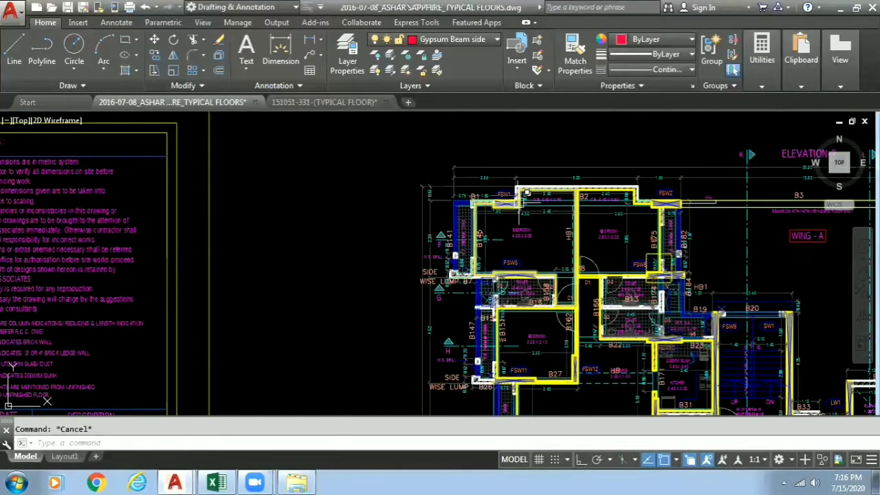
{"action": "middle_click_drag", "start_coordinate": [524, 285], "coordinate": [414, 289]}
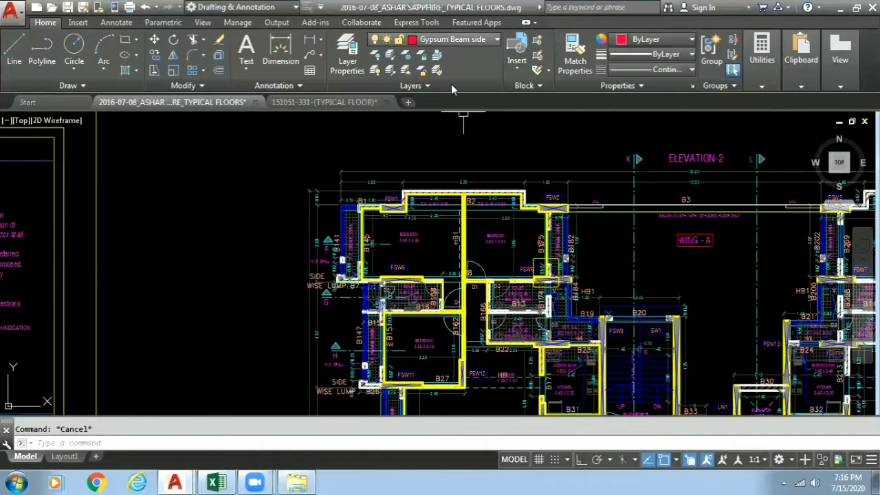
{"action": "scroll", "coordinate": [437, 214], "scroll_direction": "up", "scroll_amount": 6}
{"action": "type", "text": "R"}
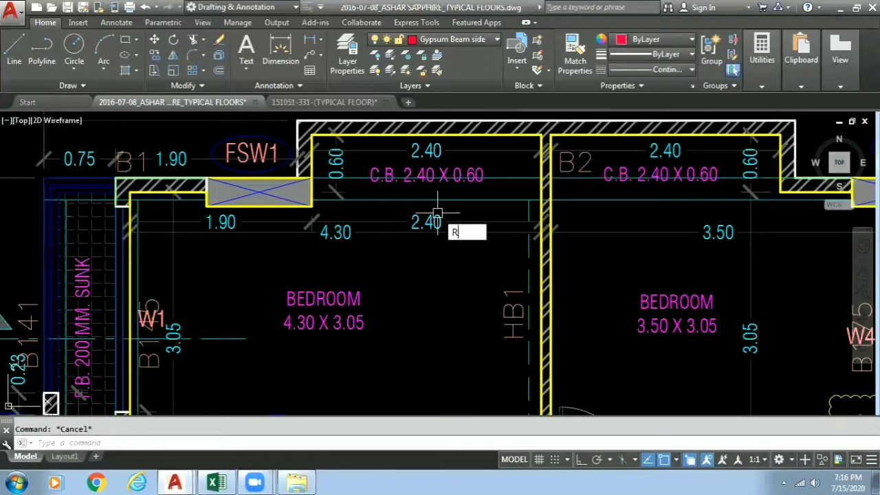
{"action": "type", "text": "EC"}
{"action": "key", "text": "Return"}
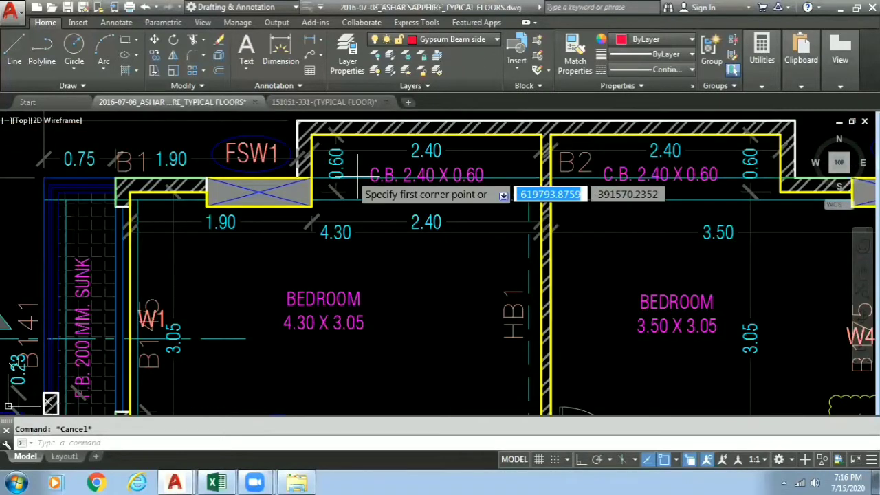
{"action": "left_click", "coordinate": [312, 179]}
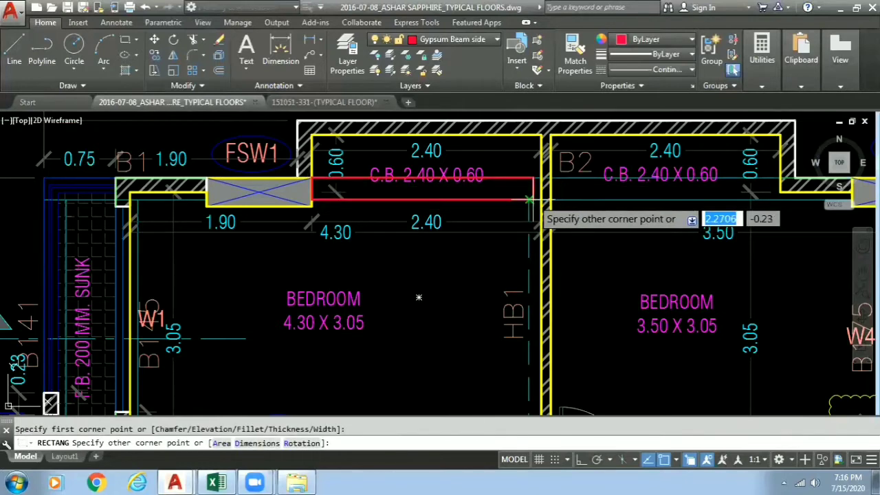
{"action": "left_click", "coordinate": [541, 200]}
- Draw a rectangle about 2.40 x 0.23 over beam B2 in the 3.50 x 3.05 bedroom, from the partition wall to the cupboard recess edge
{"action": "key", "text": "Return"}
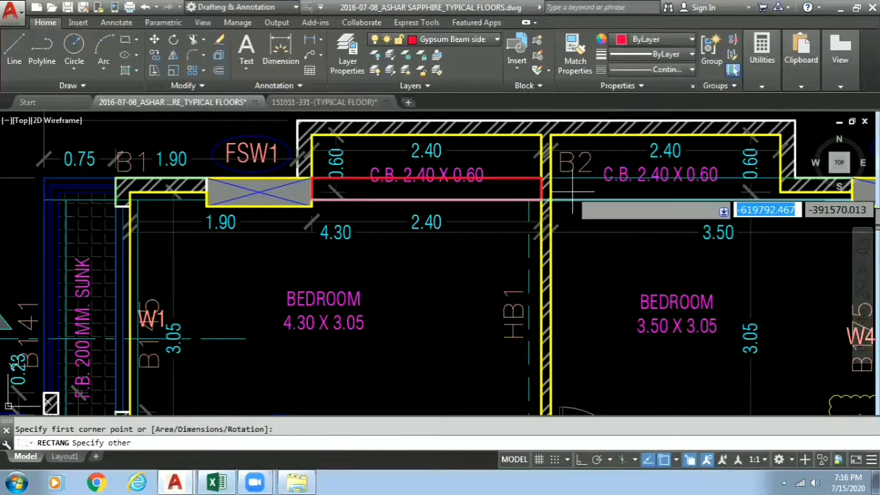
{"action": "left_click", "coordinate": [552, 179]}
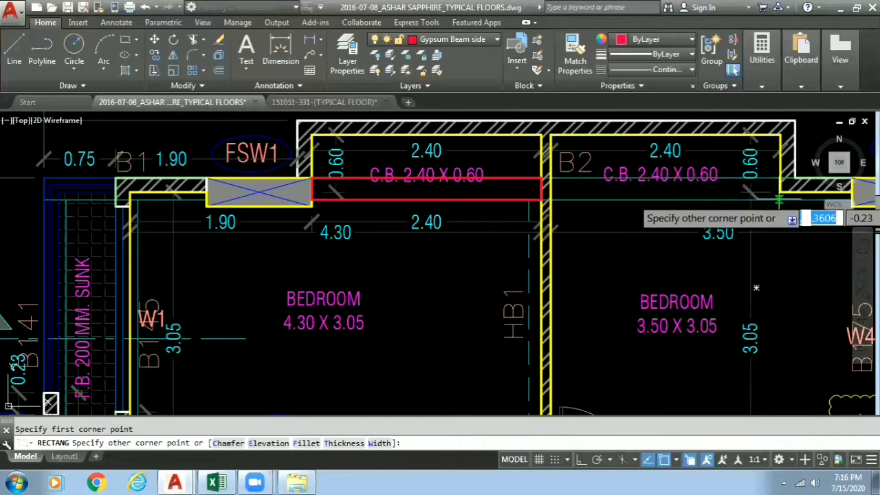
{"action": "scroll", "coordinate": [773, 201], "scroll_direction": "up", "scroll_amount": 5}
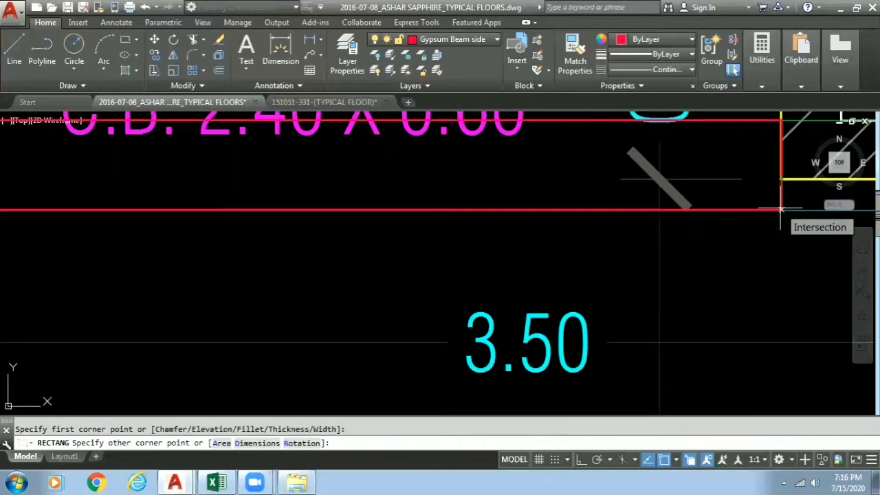
{"action": "left_click", "coordinate": [783, 205]}
{"action": "scroll", "coordinate": [770, 236], "scroll_direction": "down", "scroll_amount": 4}
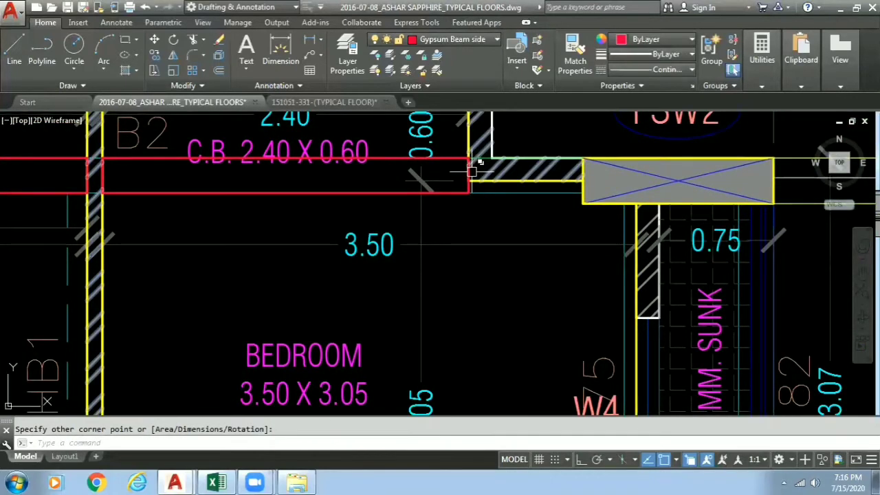
{"action": "scroll", "coordinate": [443, 204], "scroll_direction": "down", "scroll_amount": 4}
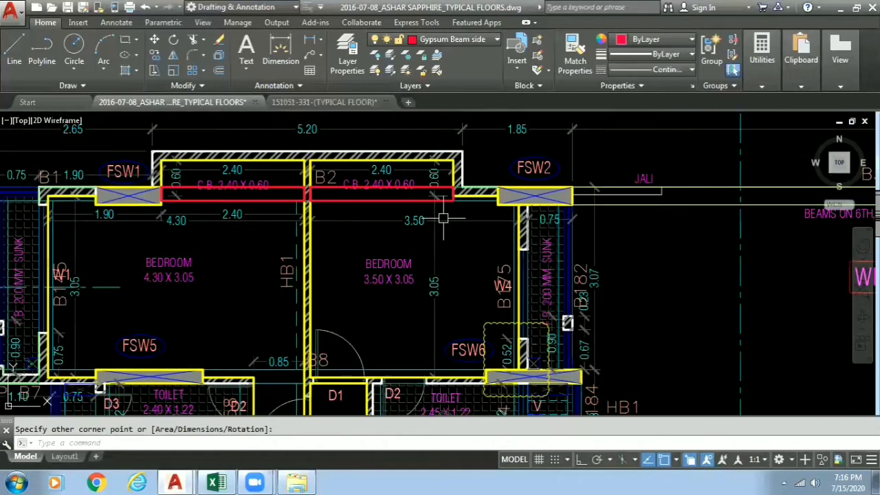
- Draw a rectangle over beam B22 across the 0.95 wide passage between the 3.35 x 3.10 bedroom and the toilet wall
{"action": "middle_click_drag", "start_coordinate": [378, 359], "coordinate": [461, 183]}
{"action": "middle_click_drag", "start_coordinate": [492, 345], "coordinate": [360, 197]}
{"action": "scroll", "coordinate": [413, 255], "scroll_direction": "up", "scroll_amount": 5}
{"action": "scroll", "coordinate": [365, 238], "scroll_direction": "down", "scroll_amount": 5}
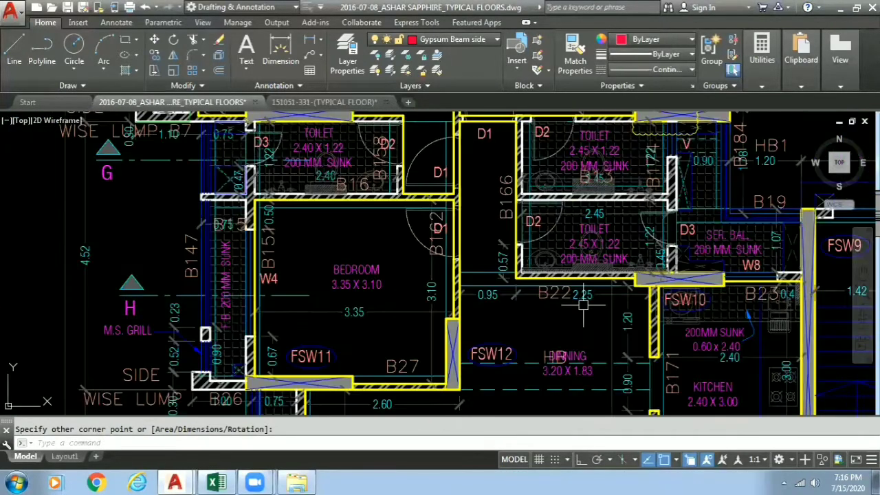
{"action": "scroll", "coordinate": [358, 241], "scroll_direction": "up", "scroll_amount": 5}
{"action": "middle_click_drag", "start_coordinate": [653, 295], "coordinate": [527, 282]}
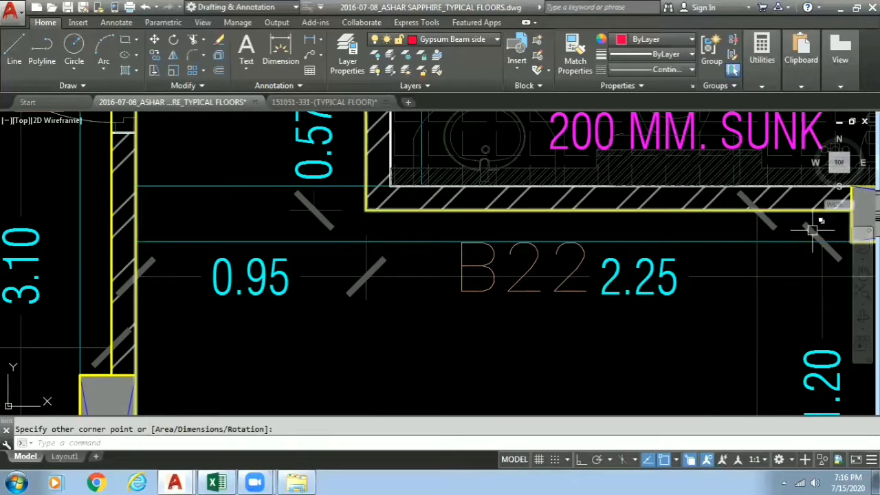
{"action": "type", "text": "RE"}
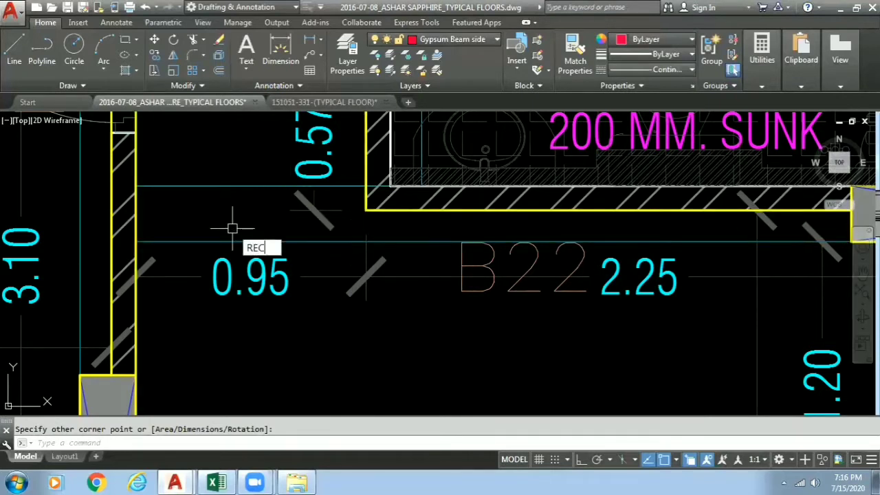
{"action": "type", "text": "C"}
{"action": "key", "text": "Return"}
{"action": "left_click", "coordinate": [136, 186]}
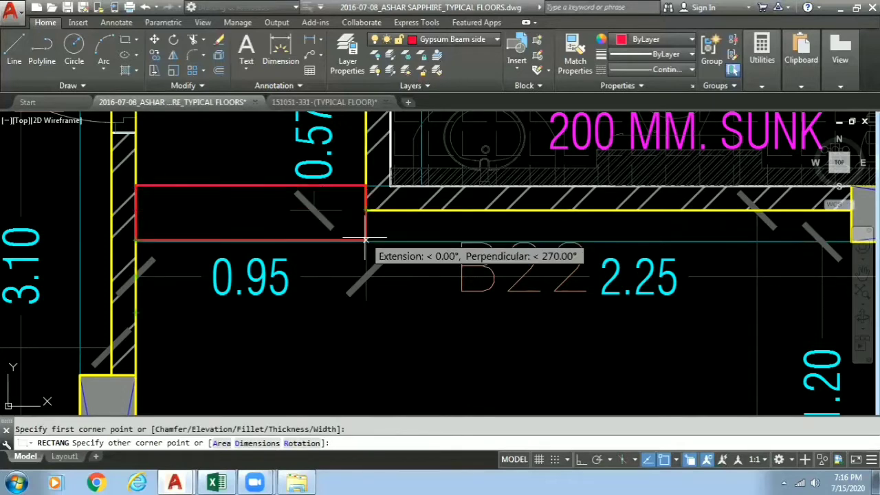
{"action": "left_click", "coordinate": [366, 239]}
- Draw a rectangle about 0.23 x 0.90 over beam B171 in the opening between the dining area and the kitchen
{"action": "scroll", "coordinate": [302, 297], "scroll_direction": "down", "scroll_amount": 6}
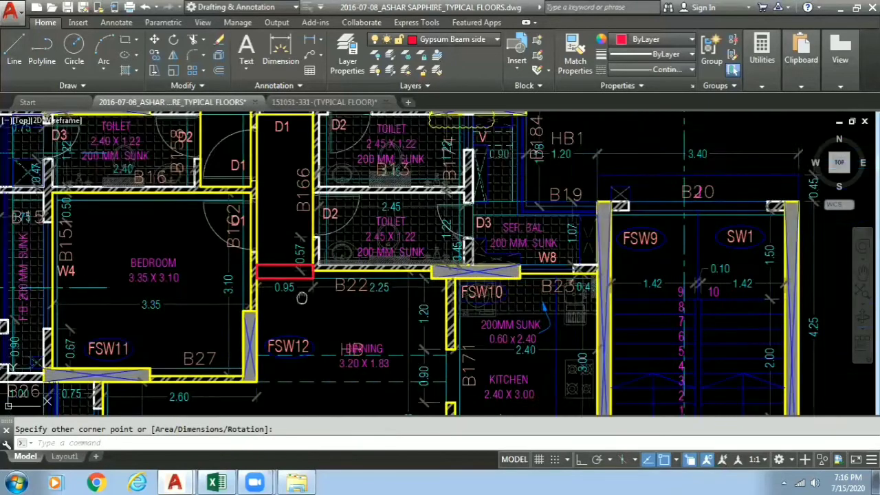
{"action": "middle_click_drag", "start_coordinate": [302, 297], "coordinate": [279, 263]}
{"action": "scroll", "coordinate": [279, 263], "scroll_direction": "down", "scroll_amount": 2}
{"action": "middle_click_drag", "start_coordinate": [316, 343], "coordinate": [308, 243]}
{"action": "scroll", "coordinate": [375, 215], "scroll_direction": "up", "scroll_amount": 6}
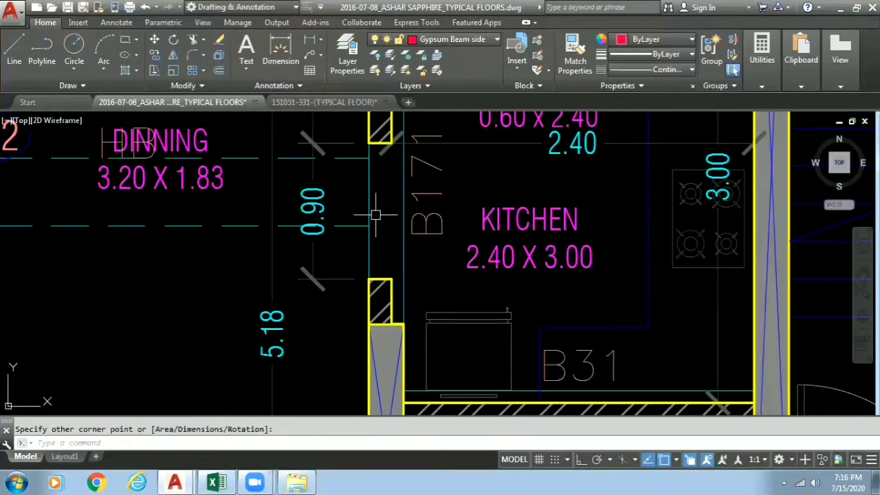
{"action": "middle_click_drag", "start_coordinate": [400, 205], "coordinate": [396, 269]}
{"action": "type", "text": "REC"}
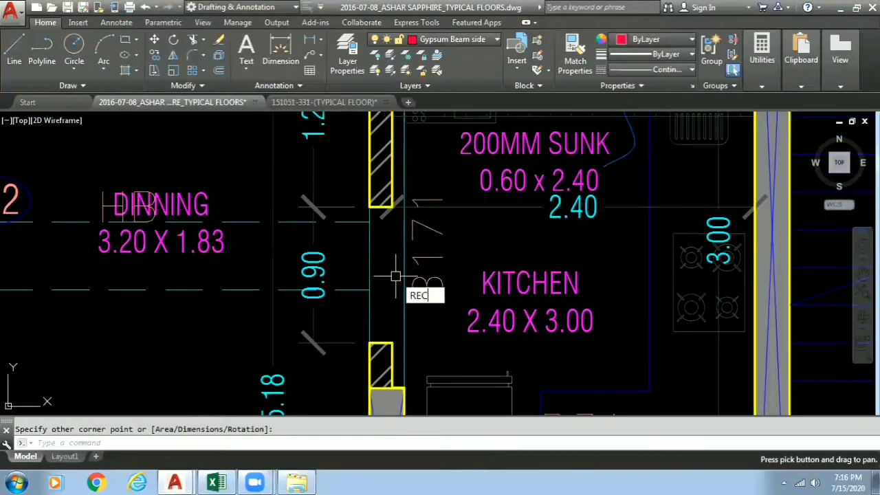
{"action": "key", "text": "Return"}
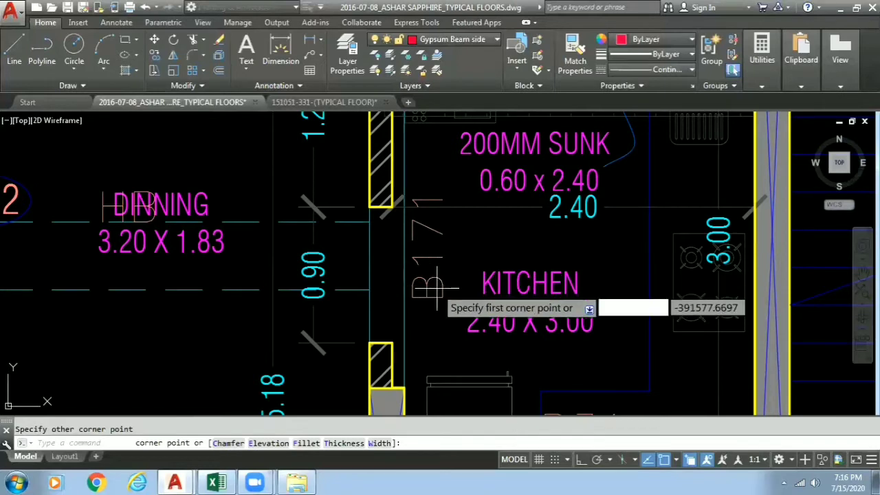
{"action": "scroll", "coordinate": [437, 287], "scroll_direction": "down", "scroll_amount": 2}
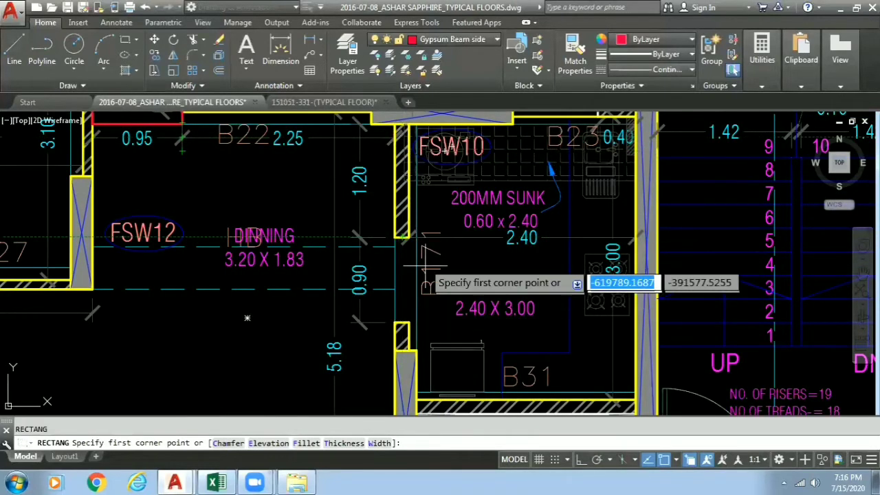
{"action": "scroll", "coordinate": [400, 255], "scroll_direction": "up", "scroll_amount": 3}
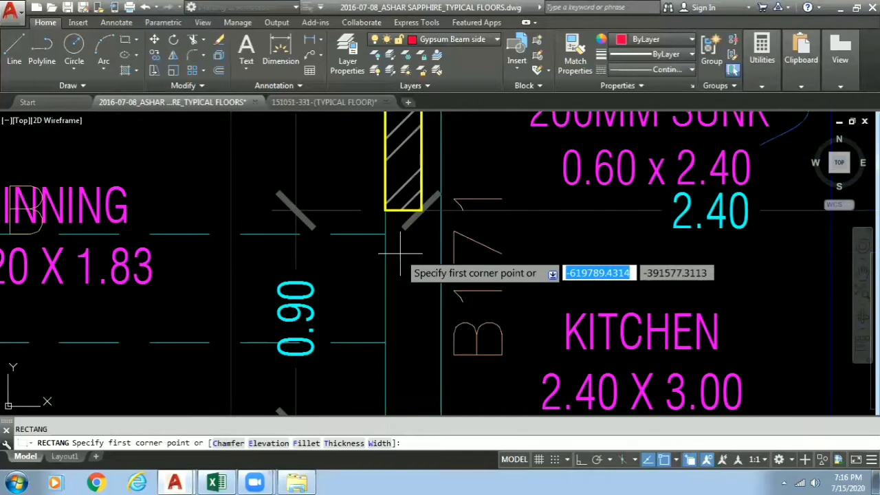
{"action": "left_click", "coordinate": [385, 211]}
{"action": "middle_click_drag", "start_coordinate": [405, 341], "coordinate": [449, 233]}
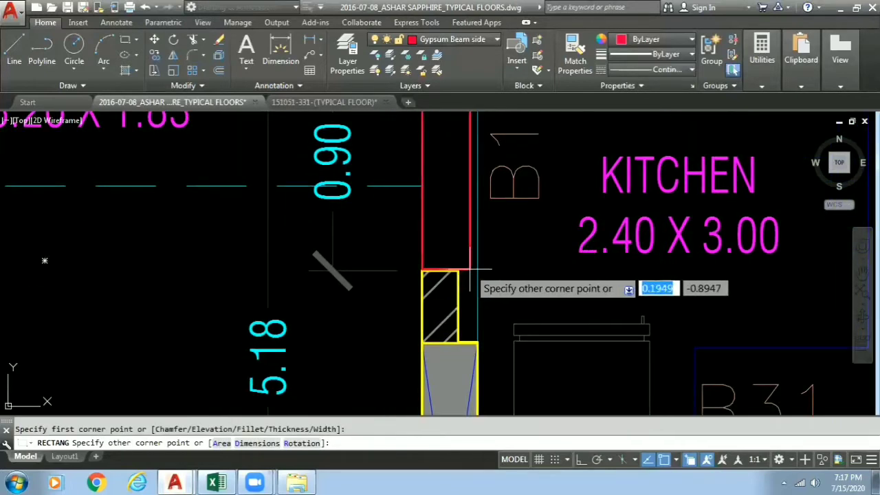
{"action": "scroll", "coordinate": [474, 272], "scroll_direction": "up", "scroll_amount": 3}
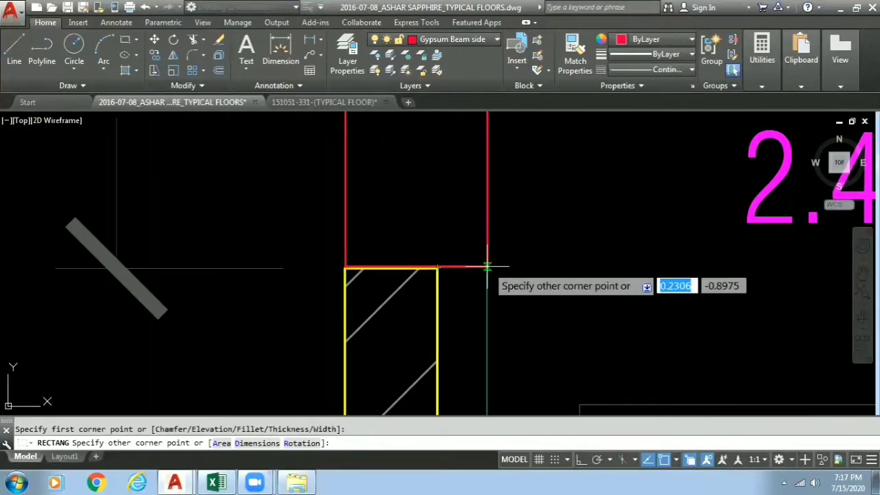
{"action": "scroll", "coordinate": [488, 266], "scroll_direction": "up", "scroll_amount": 3}
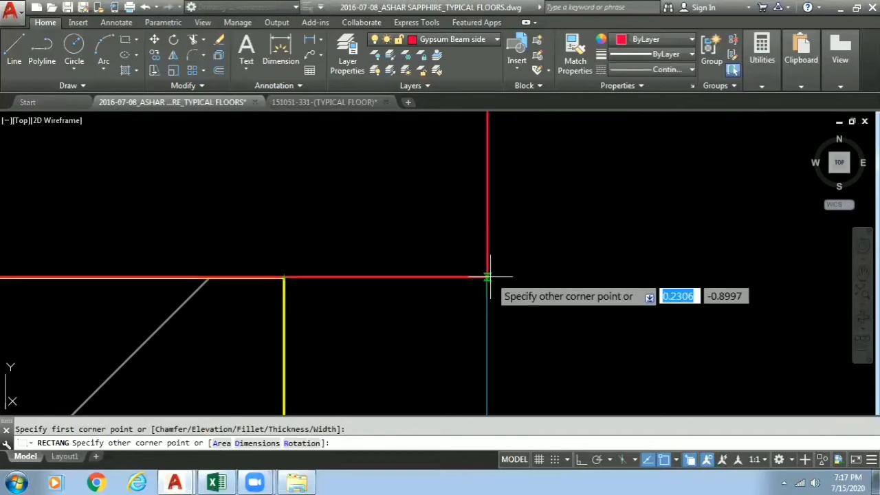
{"action": "left_click", "coordinate": [494, 277]}
{"action": "scroll", "coordinate": [560, 279], "scroll_direction": "up", "scroll_amount": 4}
{"action": "scroll", "coordinate": [551, 307], "scroll_direction": "down", "scroll_amount": 4}
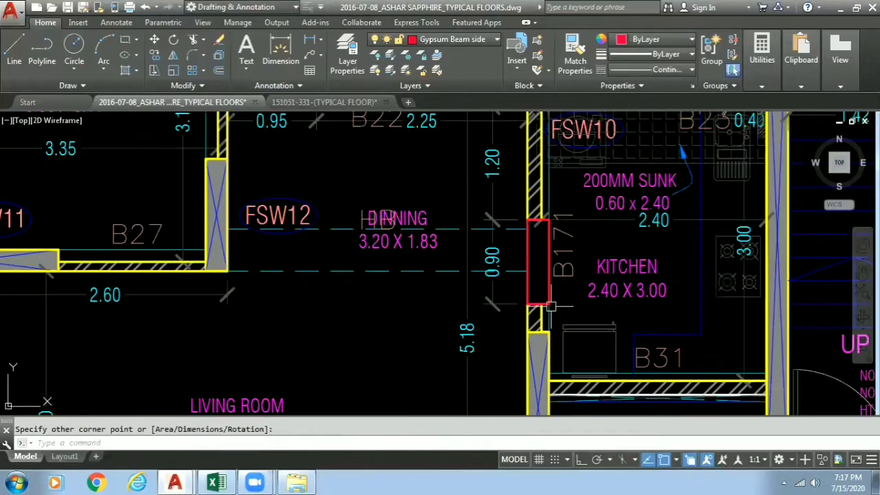
- Examine the perimeter and area notes of the two upper bedrooms on the separate gypsum room layout
{"action": "middle_click_drag", "start_coordinate": [598, 291], "coordinate": [26, 300]}
{"action": "scroll", "coordinate": [196, 299], "scroll_direction": "down", "scroll_amount": 6}
{"action": "scroll", "coordinate": [26, 300], "scroll_direction": "down", "scroll_amount": 3}
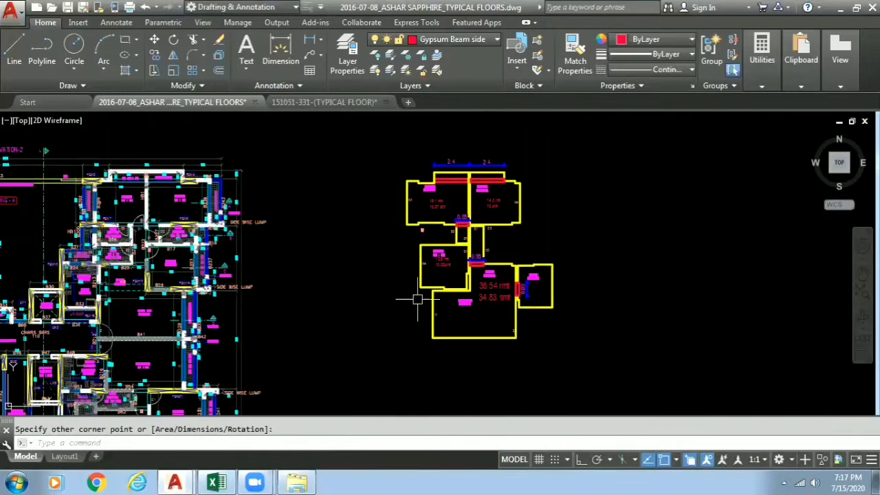
{"action": "scroll", "coordinate": [466, 281], "scroll_direction": "up", "scroll_amount": 4}
{"action": "middle_click_drag", "start_coordinate": [467, 281], "coordinate": [440, 457]}
{"action": "scroll", "coordinate": [382, 281], "scroll_direction": "up", "scroll_amount": 4}
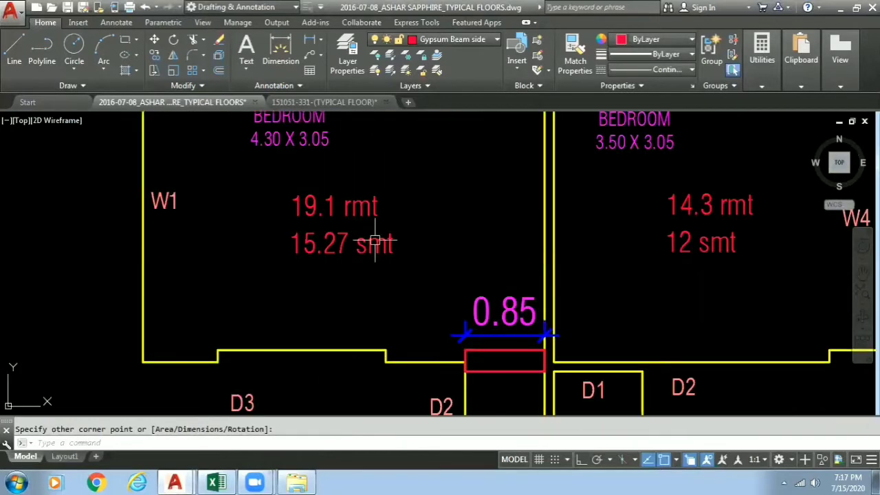
{"action": "scroll", "coordinate": [337, 299], "scroll_direction": "down", "scroll_amount": 2}
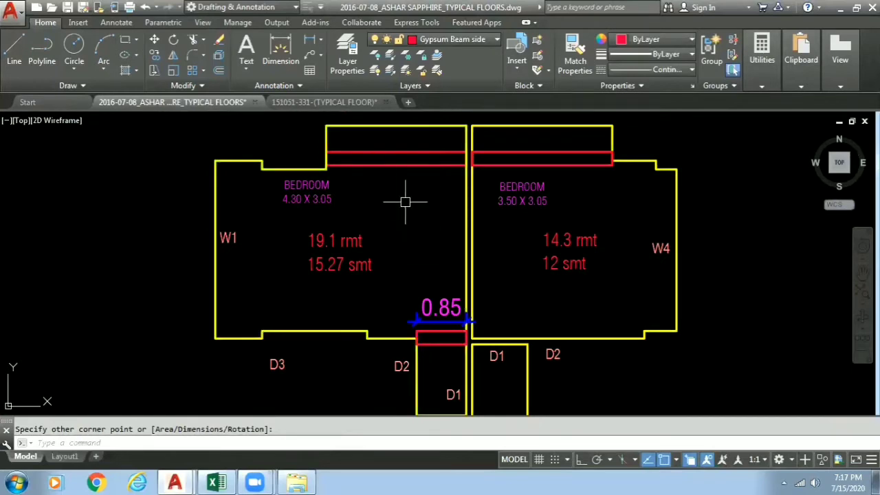
{"action": "middle_click_drag", "start_coordinate": [404, 201], "coordinate": [377, 194]}
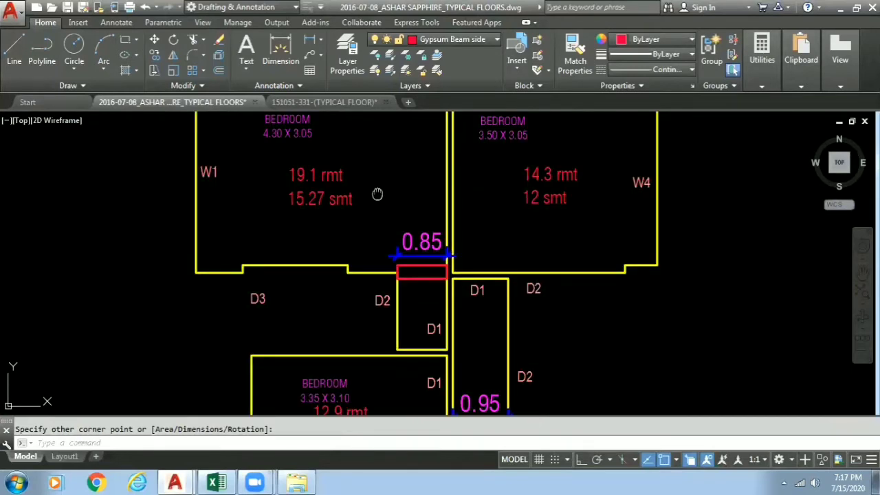
{"action": "scroll", "coordinate": [377, 194], "scroll_direction": "up", "scroll_amount": 2}
{"action": "scroll", "coordinate": [339, 220], "scroll_direction": "down", "scroll_amount": 4}
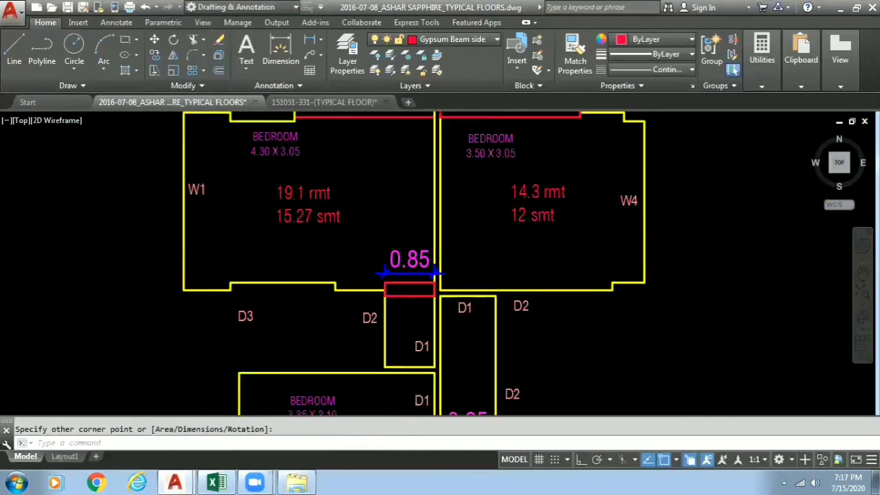
{"action": "scroll", "coordinate": [339, 225], "scroll_direction": "up", "scroll_amount": 2}
{"action": "key", "text": "Escape"}
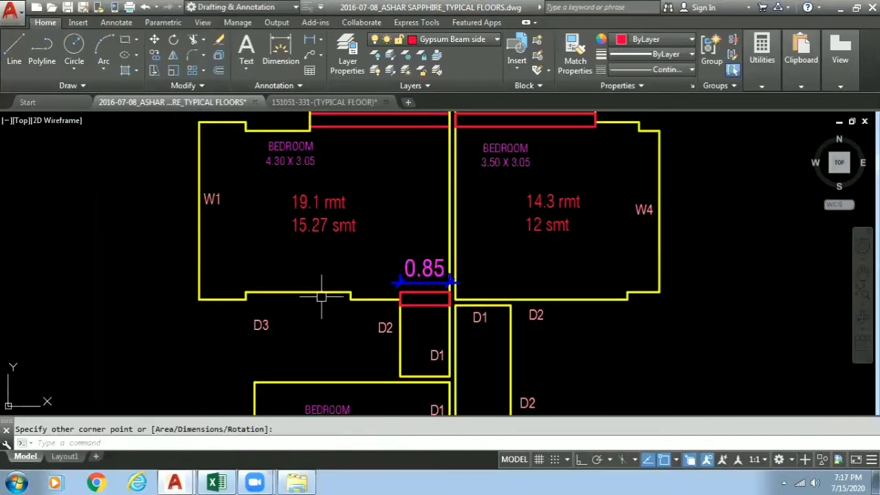
- Highlight the gypsum outlines of the 4.30 x 3.05 and 3.50 x 3.05 bedrooms in turn and review the room notes
{"action": "left_click", "coordinate": [324, 289]}
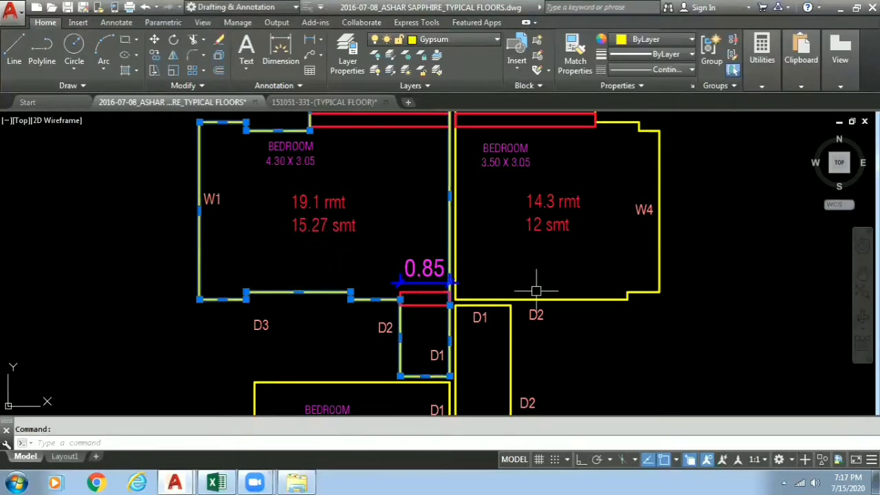
{"action": "key", "text": "Escape"}
{"action": "left_click", "coordinate": [588, 297]}
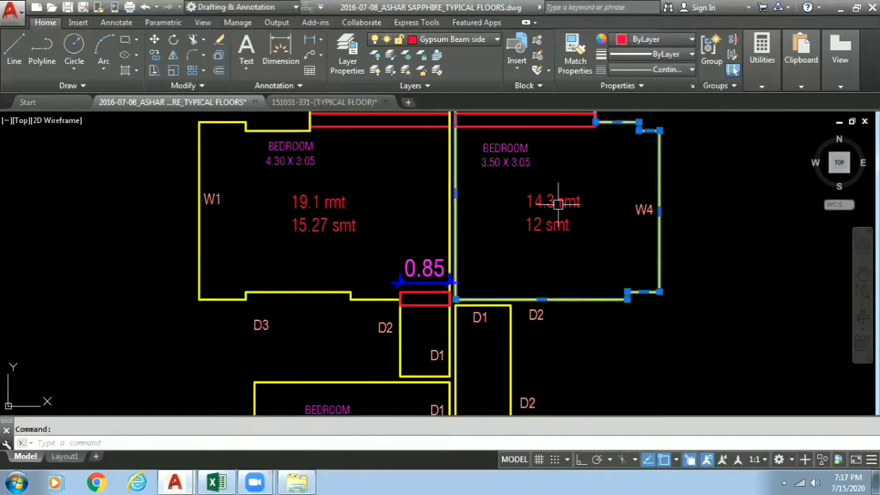
{"action": "mouse_move", "coordinate": [560, 196]}
{"action": "middle_mouse_down"}
{"action": "mouse_move", "coordinate": [543, 285]}
{"action": "mouse_move", "coordinate": [523, 315]}
{"action": "middle_mouse_up"}
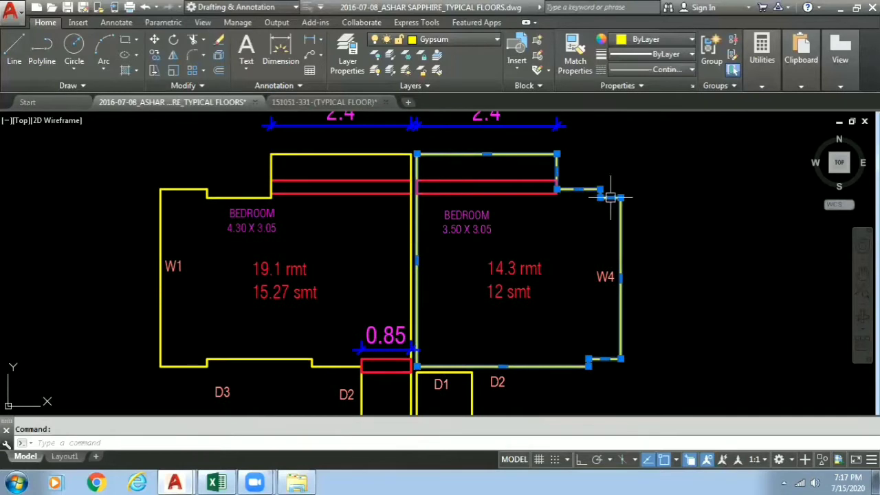
{"action": "key", "text": "Escape"}
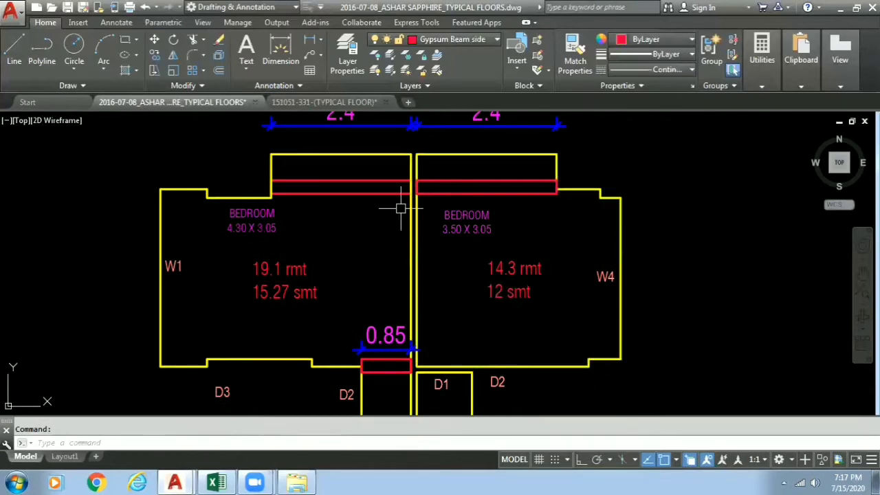
{"action": "middle_click_drag", "start_coordinate": [472, 338], "coordinate": [467, 180]}
{"action": "scroll", "coordinate": [478, 368], "scroll_direction": "down", "scroll_amount": 2}
{"action": "middle_click_drag", "start_coordinate": [478, 367], "coordinate": [477, 236]}
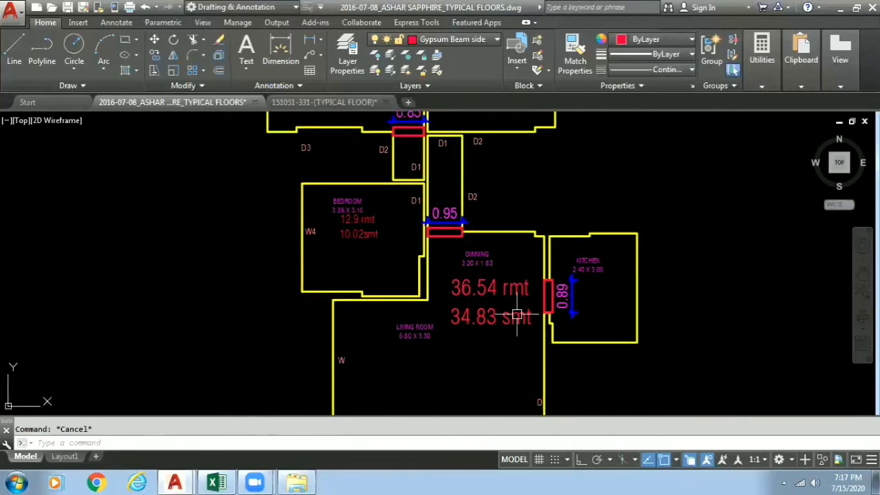
- List the area and perimeter of the 4.30 x 3.05 bedroom's gypsum outline
{"action": "middle_click_drag", "start_coordinate": [356, 235], "coordinate": [412, 396]}
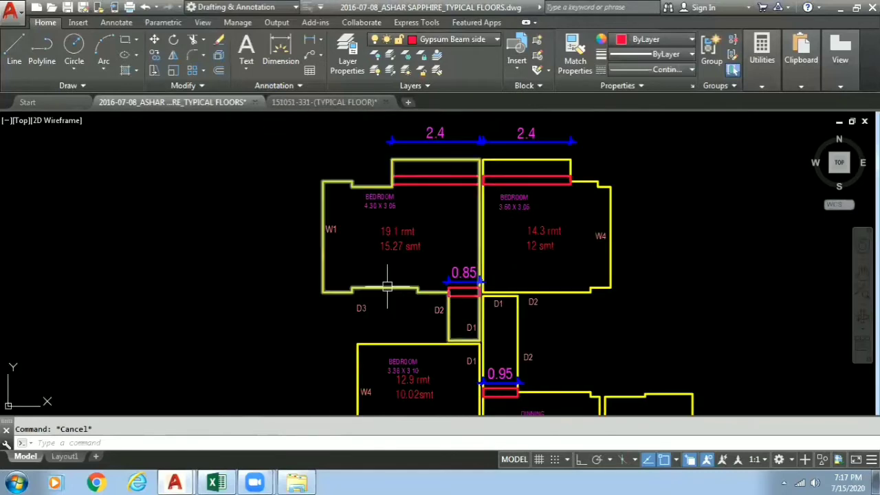
{"action": "scroll", "coordinate": [387, 285], "scroll_direction": "up", "scroll_amount": 5}
{"action": "middle_click_drag", "start_coordinate": [318, 231], "coordinate": [318, 345]}
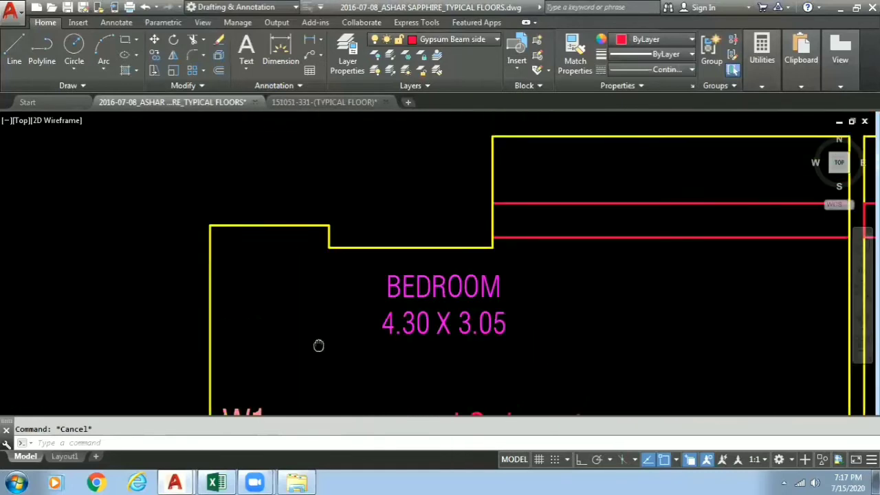
{"action": "left_click", "coordinate": [294, 232]}
{"action": "scroll", "coordinate": [83, 206], "scroll_direction": "down", "scroll_amount": 4}
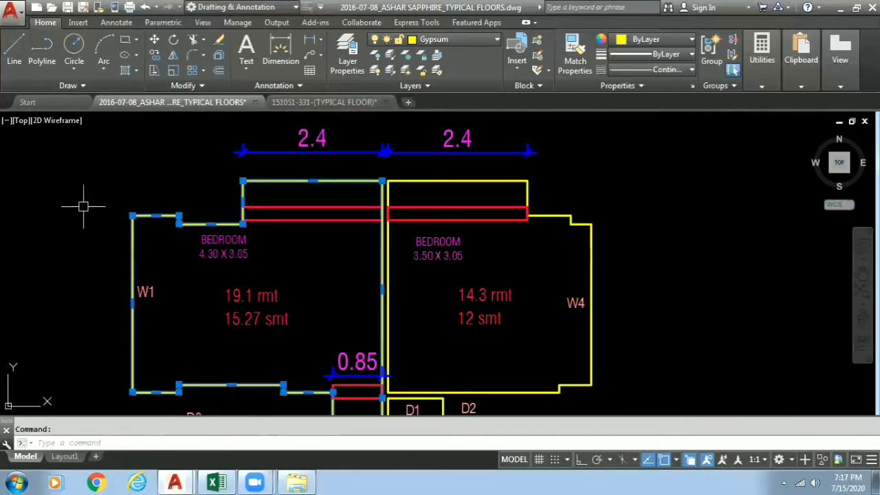
{"action": "type", "text": "LI"}
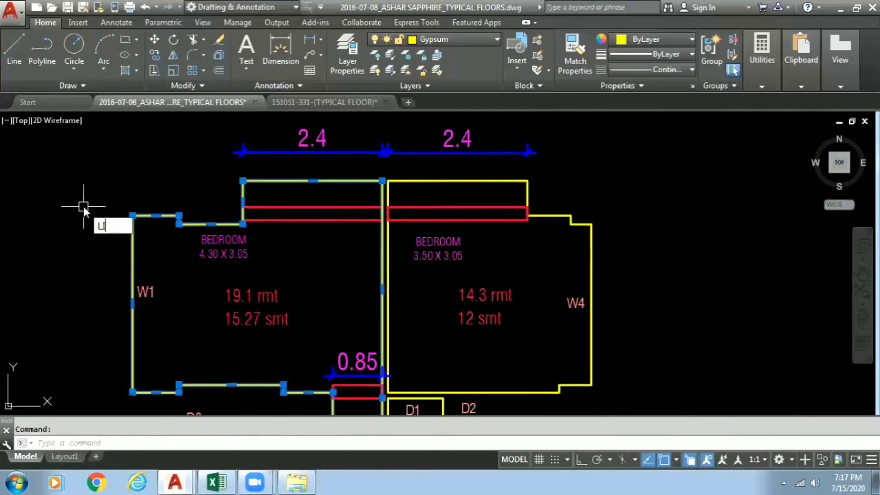
{"action": "key", "text": "Return"}
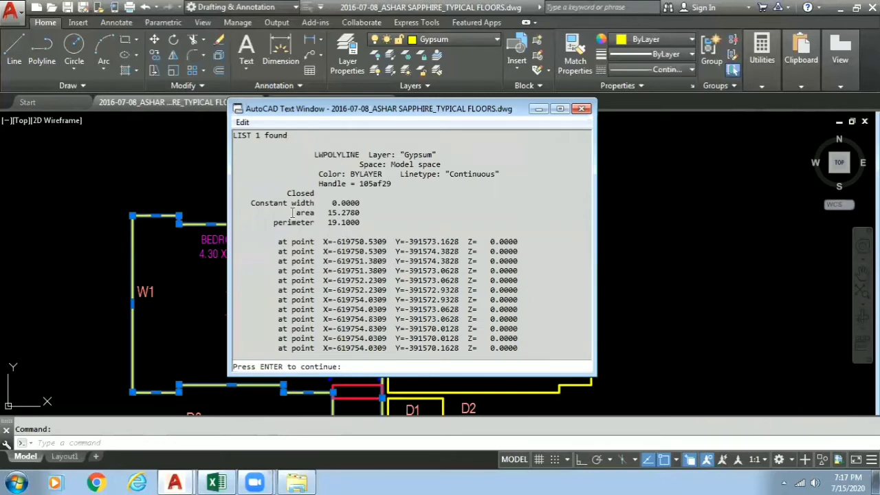
{"action": "left_click_drag", "start_coordinate": [358, 213], "coordinate": [375, 225]}
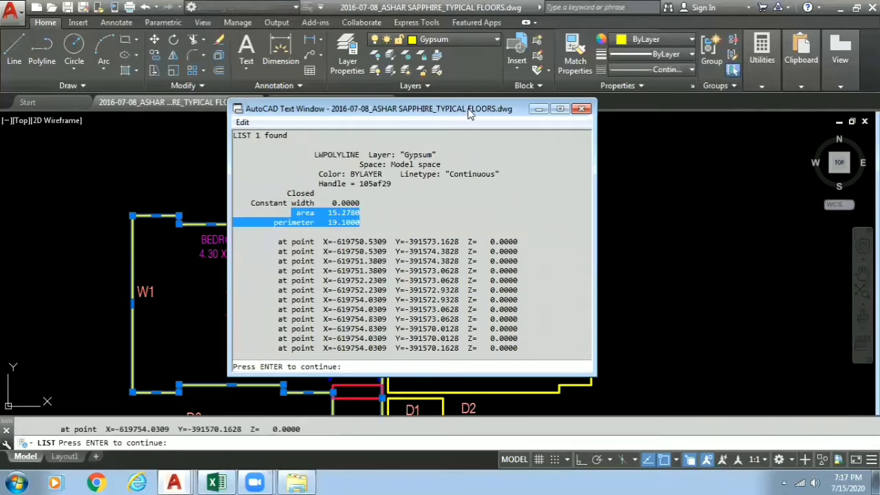
{"action": "left_click_drag", "start_coordinate": [479, 112], "coordinate": [601, 143]}
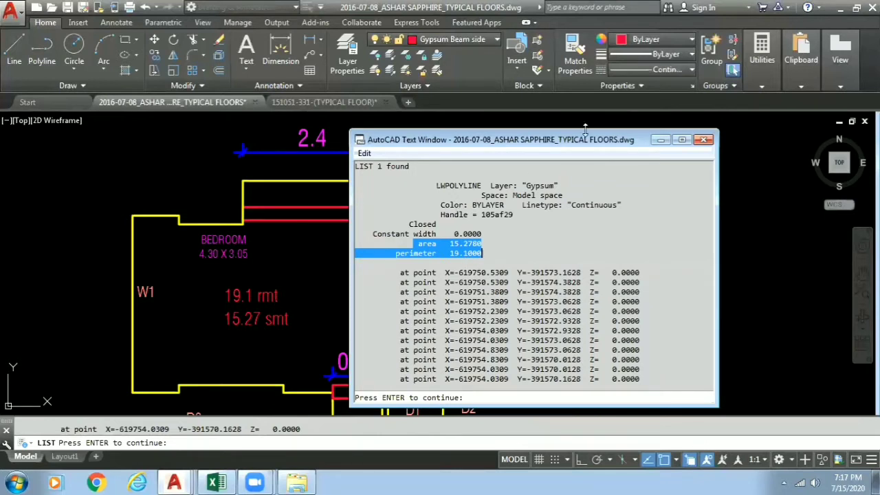
{"action": "left_click", "coordinate": [702, 140]}
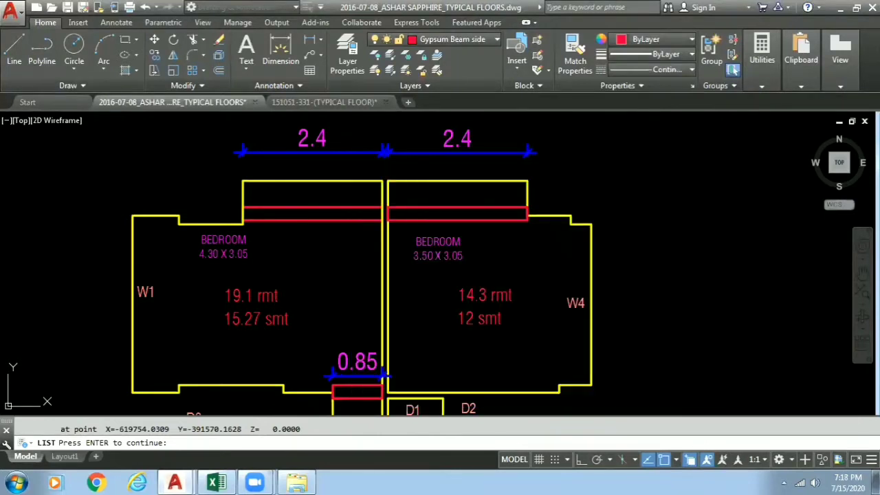
- Examine the length dimensions of the red beam rectangles in the bedrooms, the passages and the kitchen opening
{"action": "scroll", "coordinate": [394, 263], "scroll_direction": "up", "scroll_amount": 4}
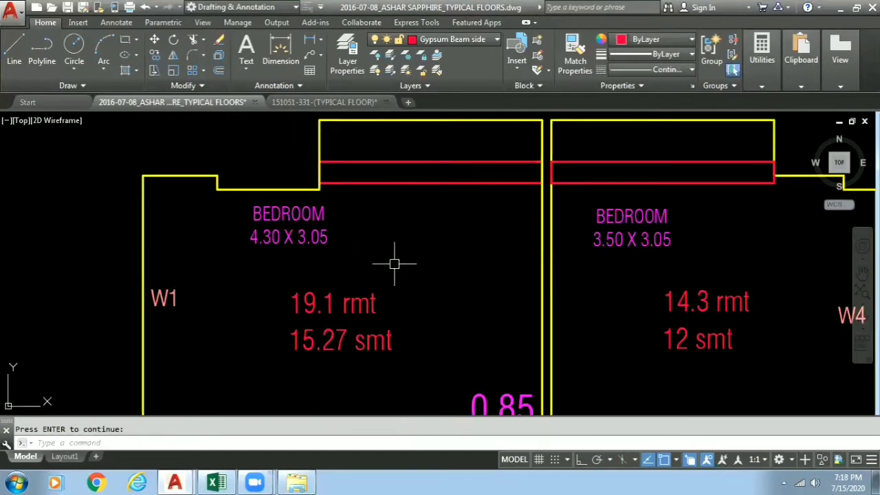
{"action": "middle_click_drag", "start_coordinate": [394, 264], "coordinate": [398, 327]}
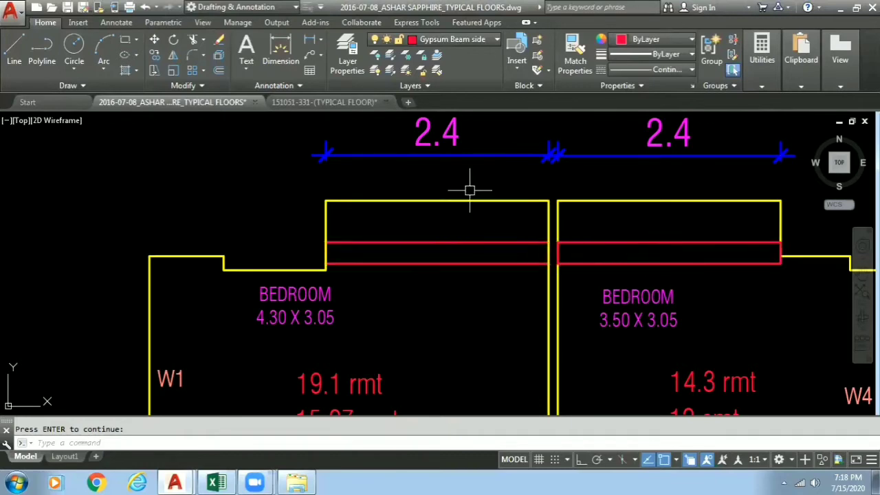
{"action": "scroll", "coordinate": [470, 190], "scroll_direction": "down", "scroll_amount": 3}
{"action": "middle_click_drag", "start_coordinate": [622, 268], "coordinate": [619, 229]}
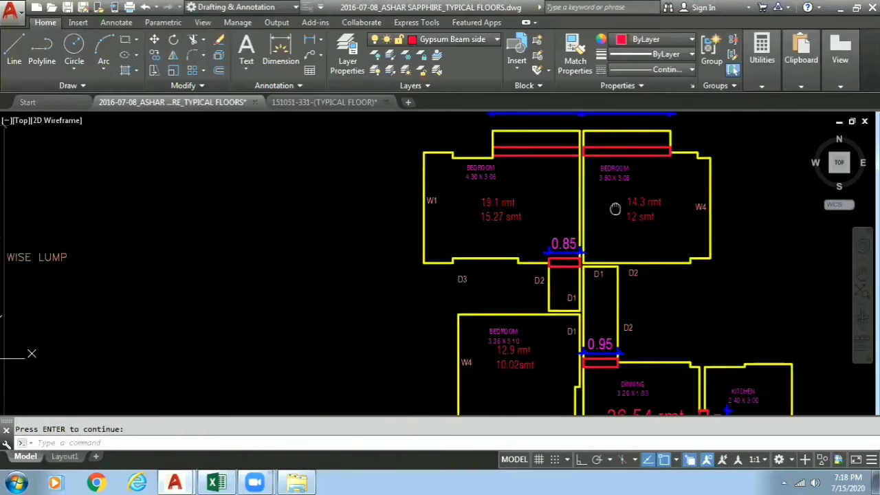
{"action": "scroll", "coordinate": [619, 229], "scroll_direction": "up", "scroll_amount": 4}
{"action": "scroll", "coordinate": [488, 251], "scroll_direction": "down", "scroll_amount": 2}
{"action": "middle_click_drag", "start_coordinate": [489, 251], "coordinate": [481, 159]}
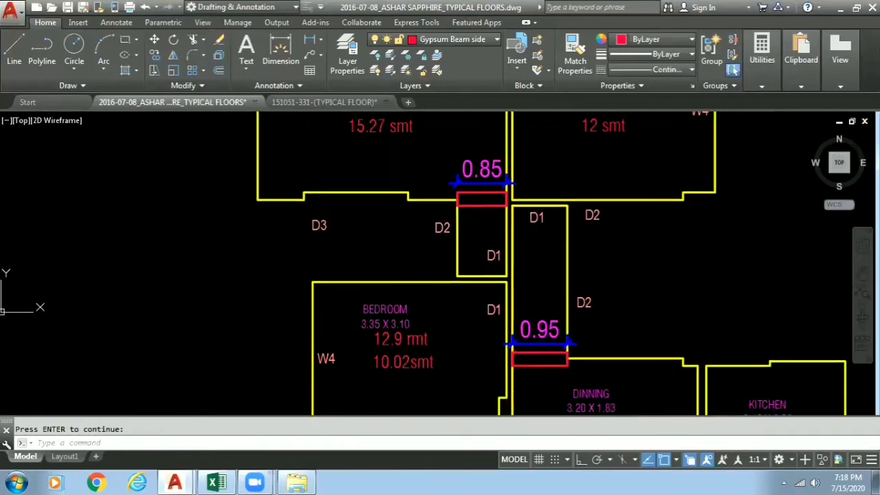
{"action": "middle_click_drag", "start_coordinate": [540, 337], "coordinate": [507, 218]}
{"action": "middle_click_drag", "start_coordinate": [670, 372], "coordinate": [635, 318]}
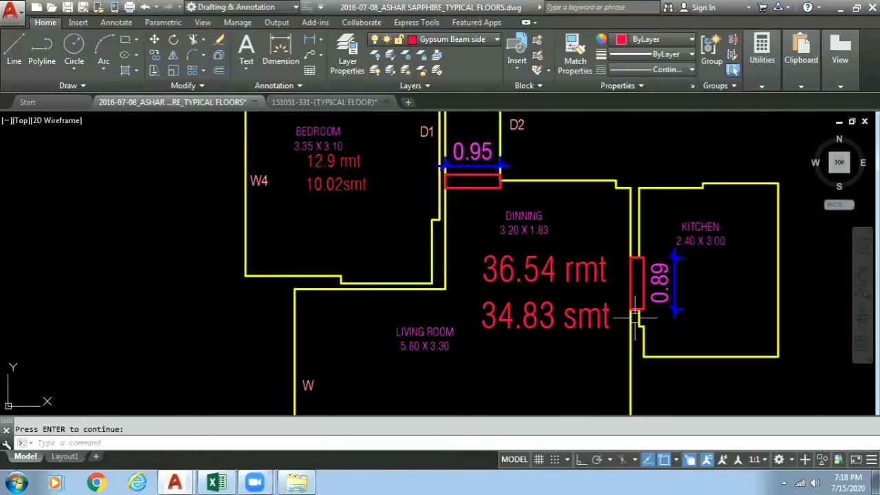
{"action": "middle_click_drag", "start_coordinate": [536, 255], "coordinate": [586, 362]}
{"action": "mouse_move", "coordinate": [389, 256]}
{"action": "middle_mouse_down"}
{"action": "mouse_move", "coordinate": [407, 339]}
{"action": "mouse_move", "coordinate": [405, 286]}
{"action": "mouse_move", "coordinate": [410, 315]}
{"action": "middle_mouse_up"}
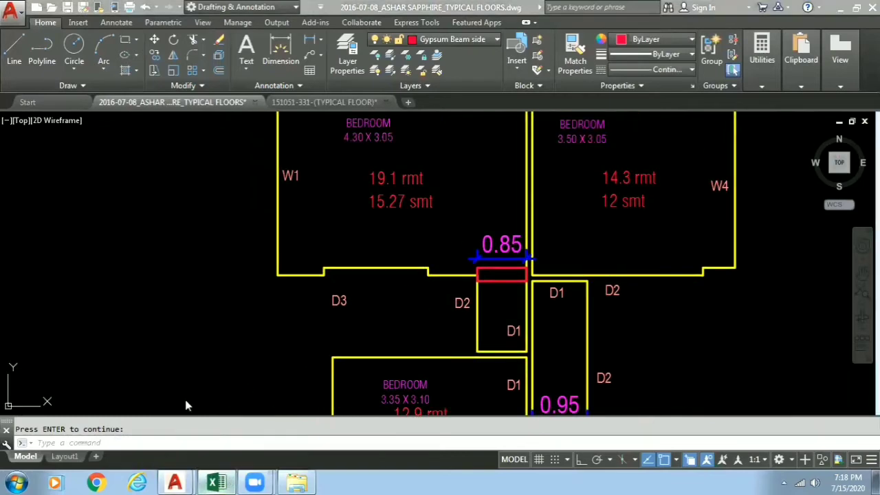
- Switch to the Gypsum workbook in Excel and review the walls, ceiling and beam side items listed for the 4.3x3.05 bedroom
{"action": "key", "text": "alt+Tab"}
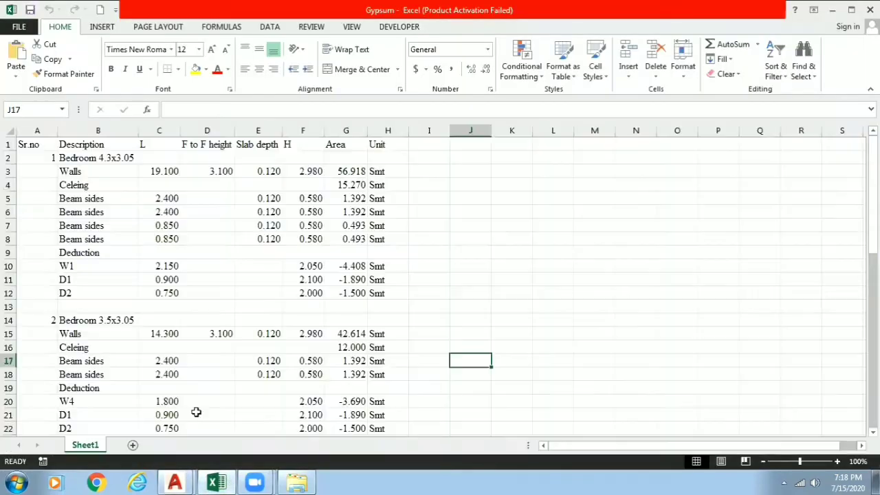
{"action": "left_click", "coordinate": [83, 160]}
{"action": "left_click", "coordinate": [43, 161]}
{"action": "left_click", "coordinate": [80, 159]}
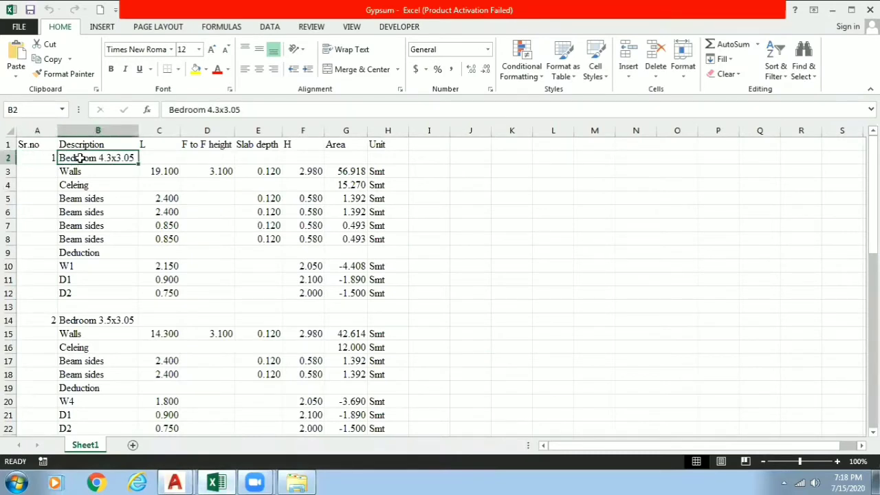
{"action": "left_click", "coordinate": [88, 172]}
{"action": "left_click", "coordinate": [96, 198]}
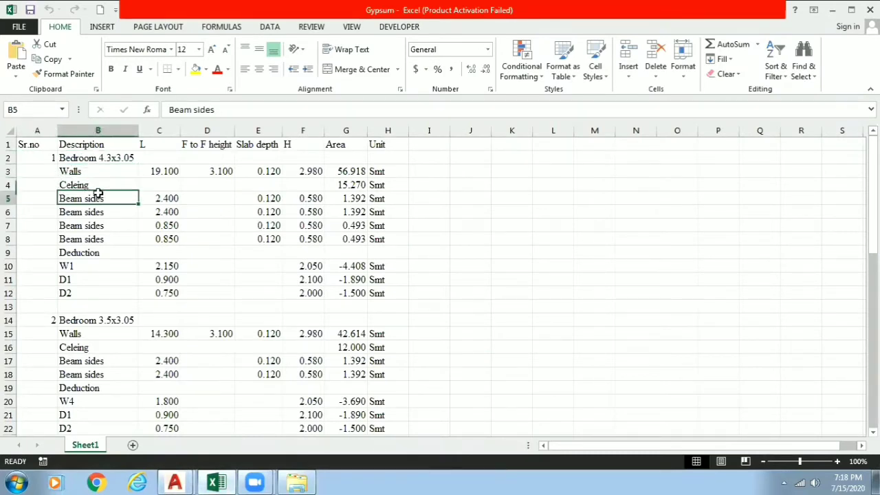
{"action": "left_click", "coordinate": [100, 186]}
{"action": "left_click", "coordinate": [101, 188]}
{"action": "left_click", "coordinate": [106, 197]}
{"action": "left_click", "coordinate": [105, 185]}
{"action": "left_click", "coordinate": [102, 172]}
{"action": "left_click", "coordinate": [105, 185]}
{"action": "left_click", "coordinate": [107, 208]}
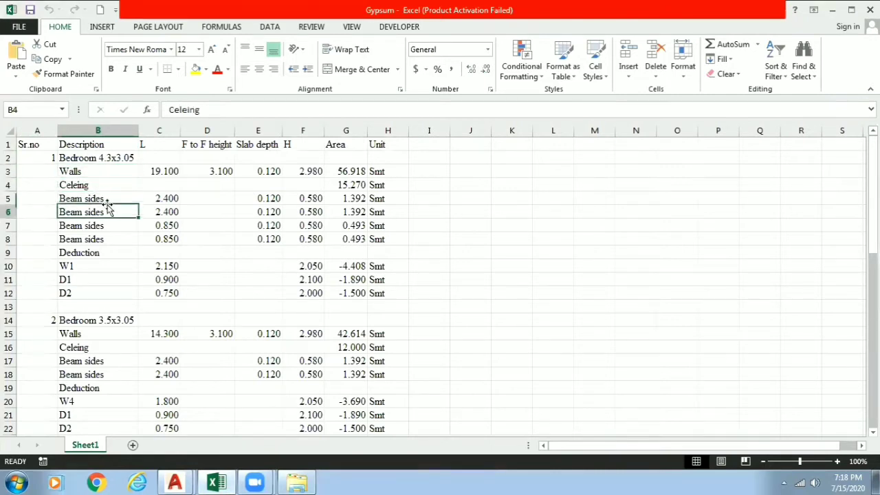
{"action": "left_click", "coordinate": [108, 199]}
{"action": "left_click", "coordinate": [107, 185]}
{"action": "left_click", "coordinate": [106, 170]}
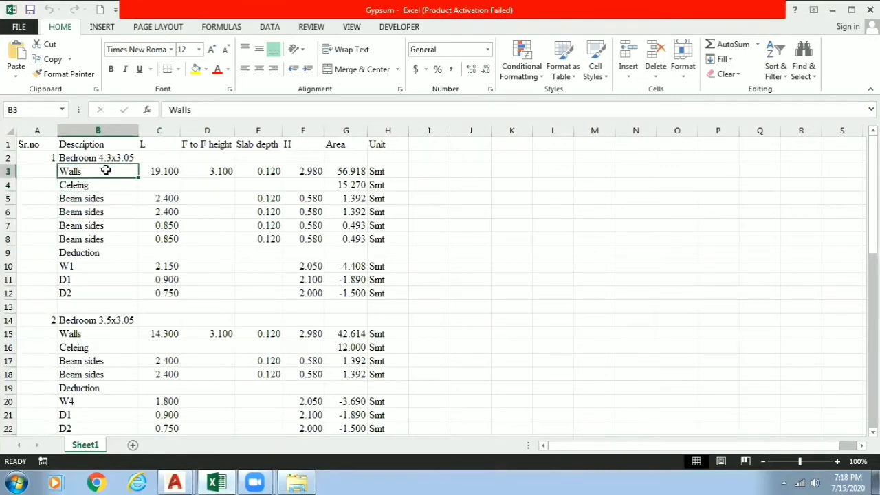
{"action": "left_click", "coordinate": [107, 159]}
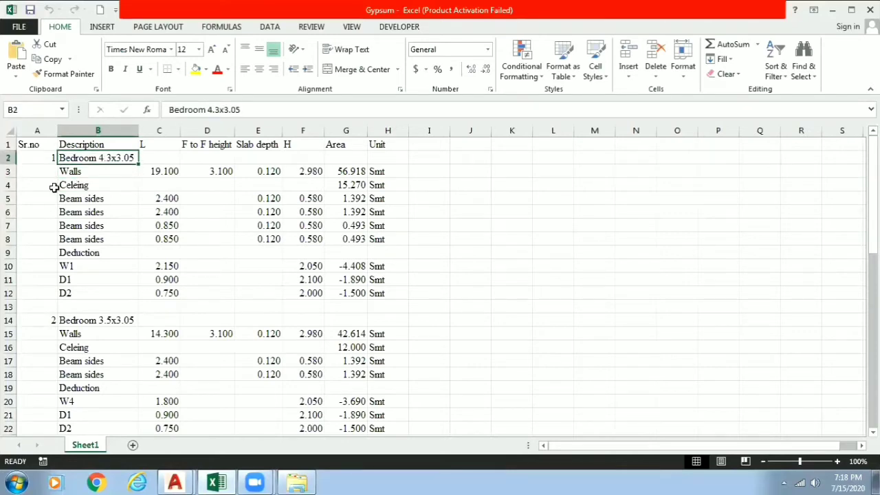
- Compare the perimeter note of the 4.30 x 3.05 bedroom in the AutoCAD layout with its wall length in the Excel sheet
{"action": "mouse_move", "coordinate": [174, 483]}
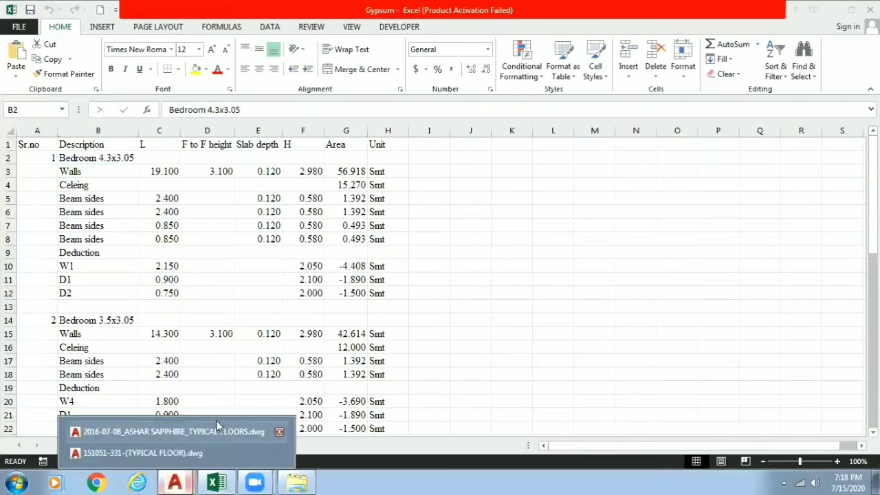
{"action": "left_click", "coordinate": [199, 426]}
{"action": "middle_click_drag", "start_coordinate": [354, 210], "coordinate": [347, 292]}
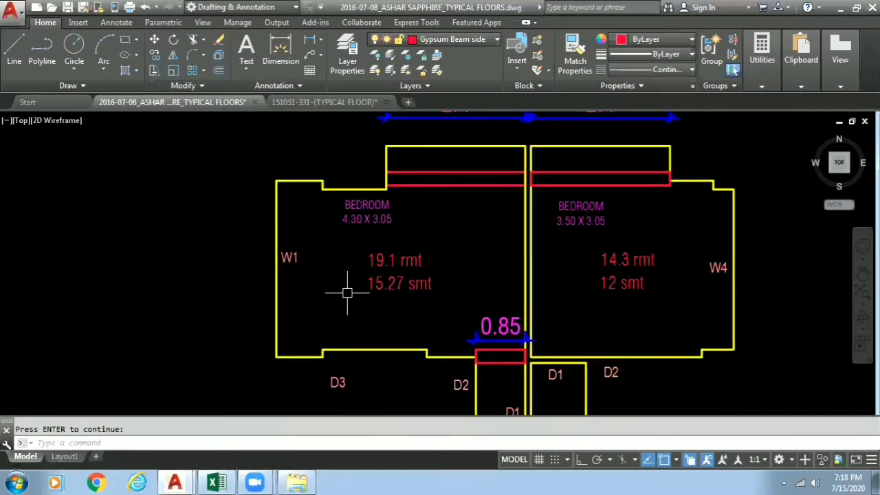
{"action": "key", "text": "alt+Tab"}
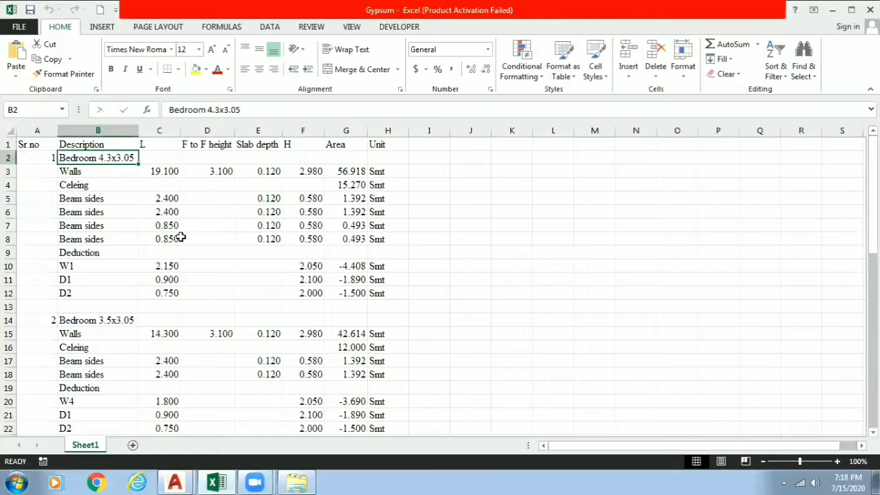
{"action": "left_click", "coordinate": [99, 176]}
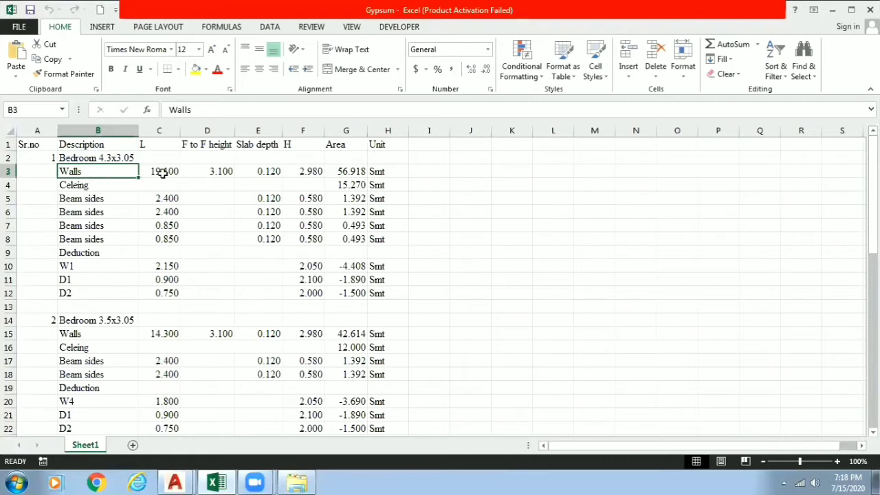
{"action": "left_click", "coordinate": [162, 174]}
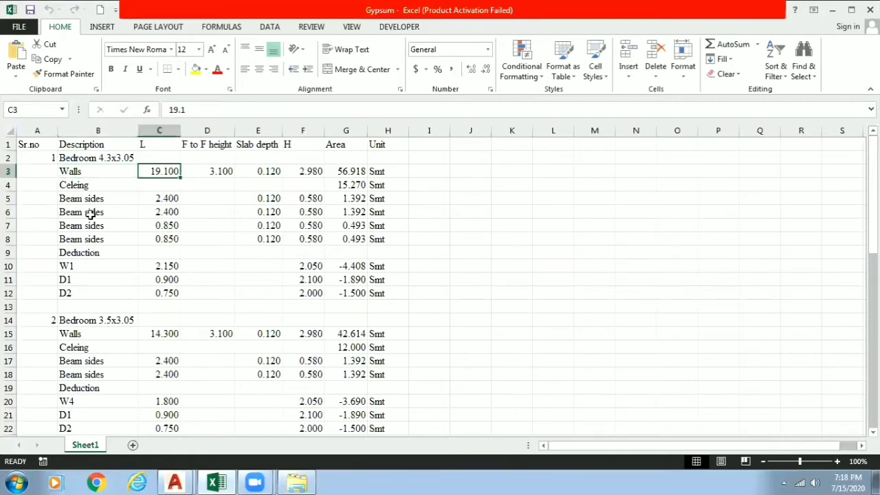
- Review the first bedroom's floor-to-floor height and the slab depths of its walls and beam sides, and look over the other rooms' entries
{"action": "left_click", "coordinate": [201, 169]}
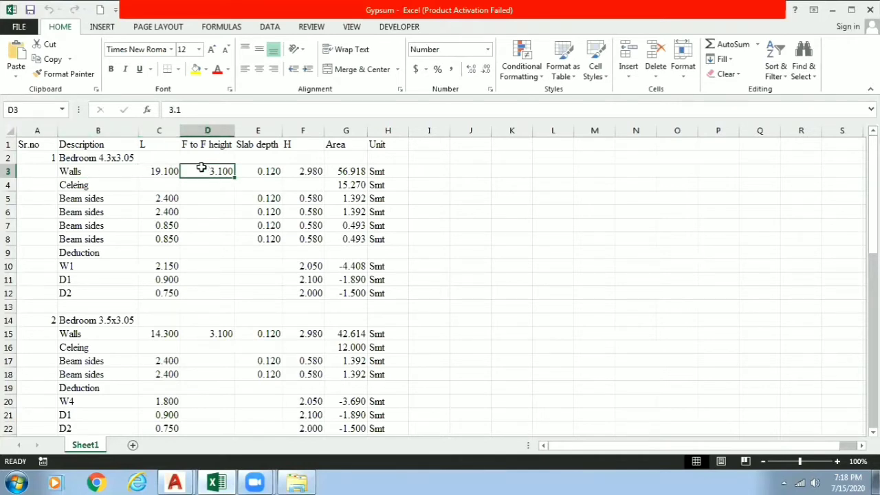
{"action": "left_click", "coordinate": [263, 173]}
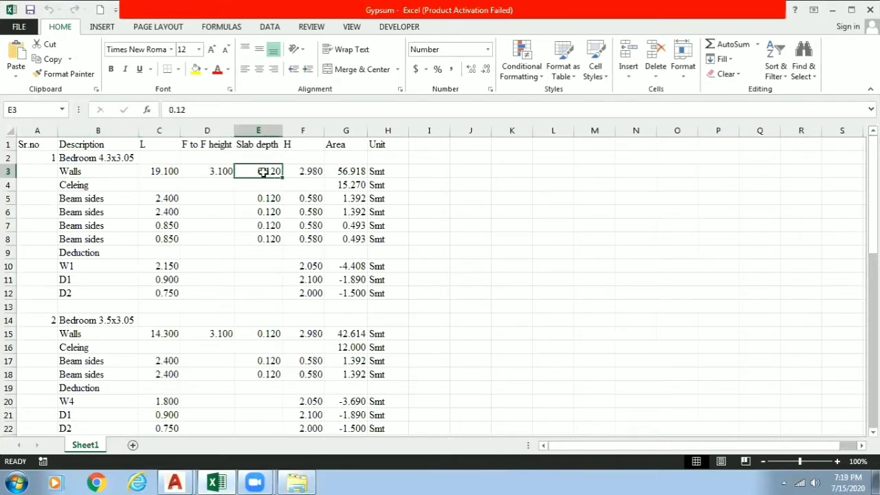
{"action": "left_click", "coordinate": [264, 198]}
{"action": "left_click", "coordinate": [262, 211]}
{"action": "left_click", "coordinate": [262, 225]}
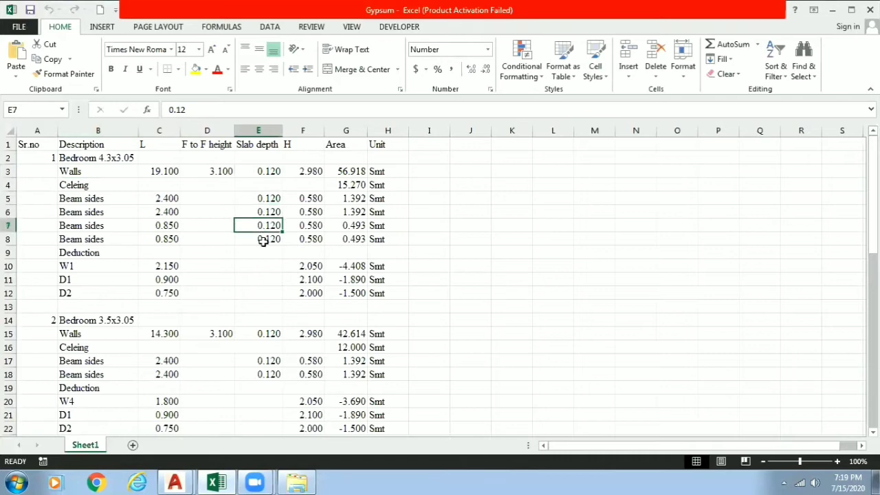
{"action": "left_click", "coordinate": [261, 238]}
{"action": "left_click", "coordinate": [267, 170]}
{"action": "left_click", "coordinate": [263, 198]}
{"action": "left_click", "coordinate": [262, 212]}
{"action": "left_click", "coordinate": [261, 238]}
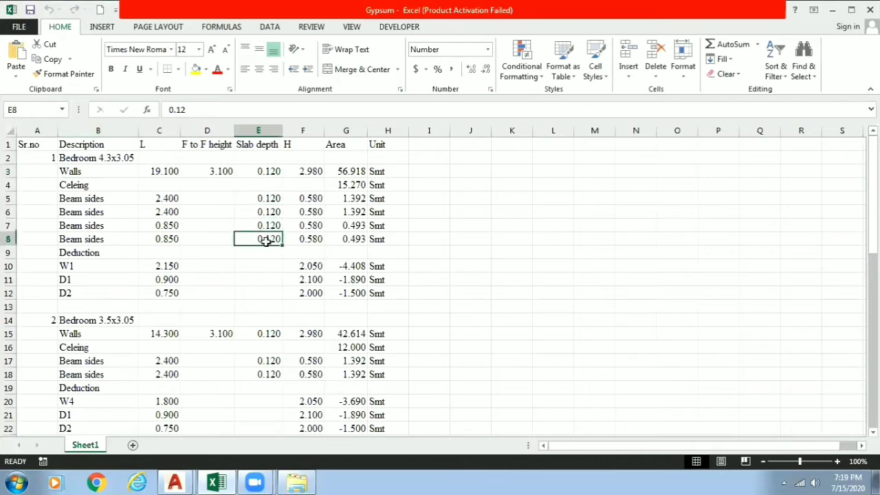
{"action": "scroll", "coordinate": [261, 239], "scroll_direction": "down", "scroll_amount": 2}
{"action": "scroll", "coordinate": [262, 241], "scroll_direction": "down", "scroll_amount": 4}
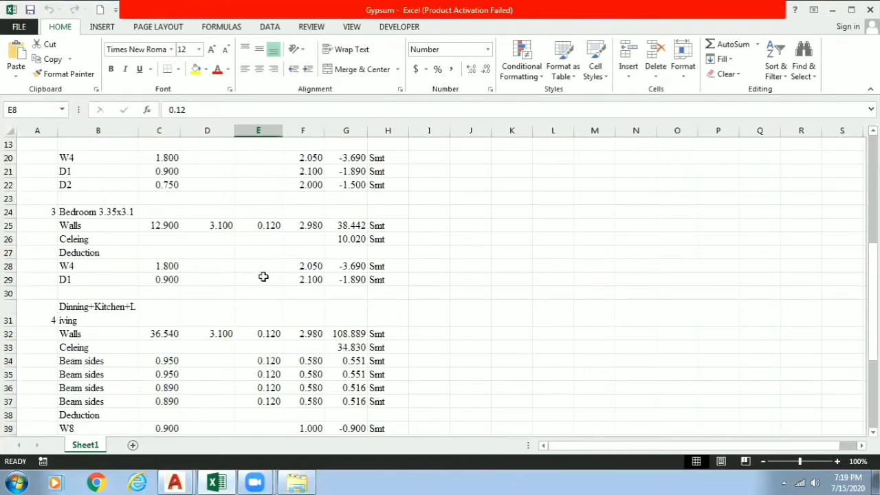
{"action": "scroll", "coordinate": [263, 277], "scroll_direction": "down", "scroll_amount": 4}
{"action": "scroll", "coordinate": [262, 276], "scroll_direction": "up", "scroll_amount": 8}
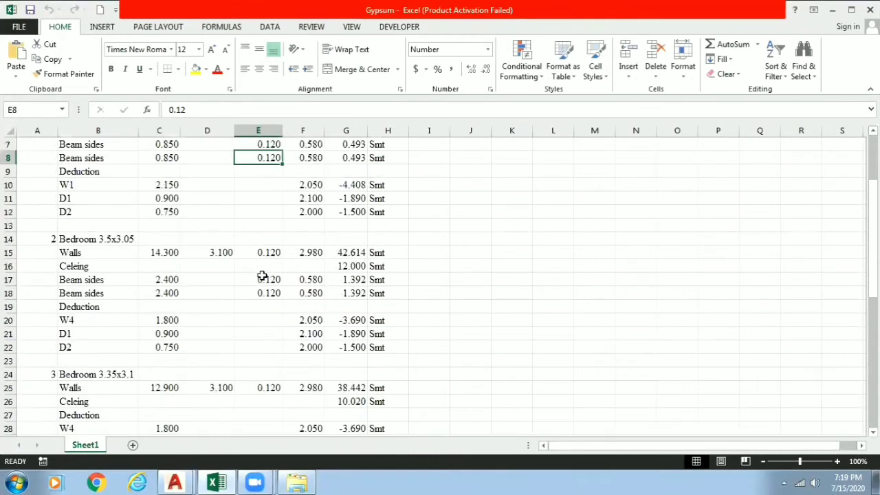
{"action": "scroll", "coordinate": [262, 276], "scroll_direction": "up", "scroll_amount": 2}
- Inspect the formula behind the wall height H of the 4.3x3.05 bedroom, which subtracts slab depth from floor-to-floor height
{"action": "left_click", "coordinate": [277, 172]}
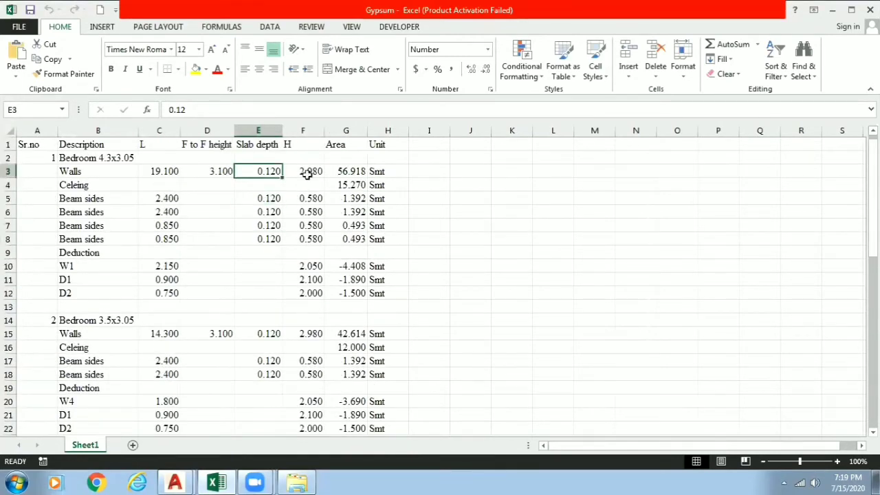
{"action": "left_click", "coordinate": [307, 184]}
{"action": "left_click", "coordinate": [306, 172]}
{"action": "type", "text": "=+D3-E3"}
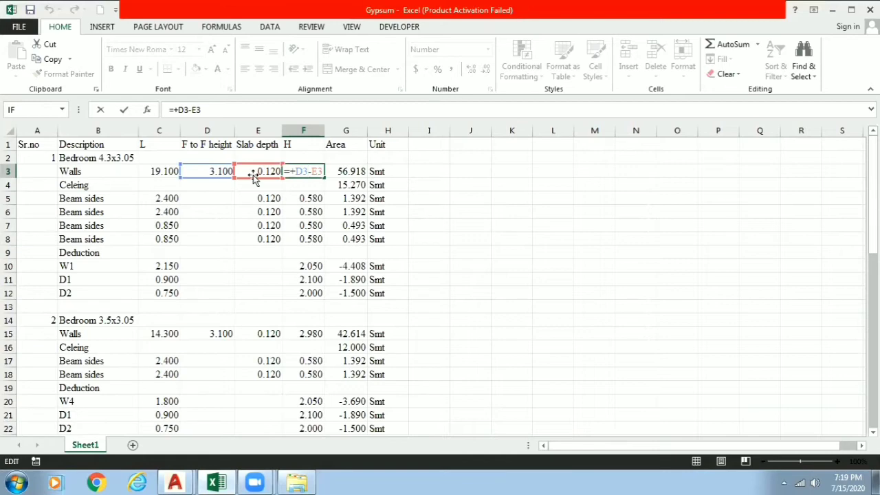
{"action": "key", "text": "ctrl+Return"}
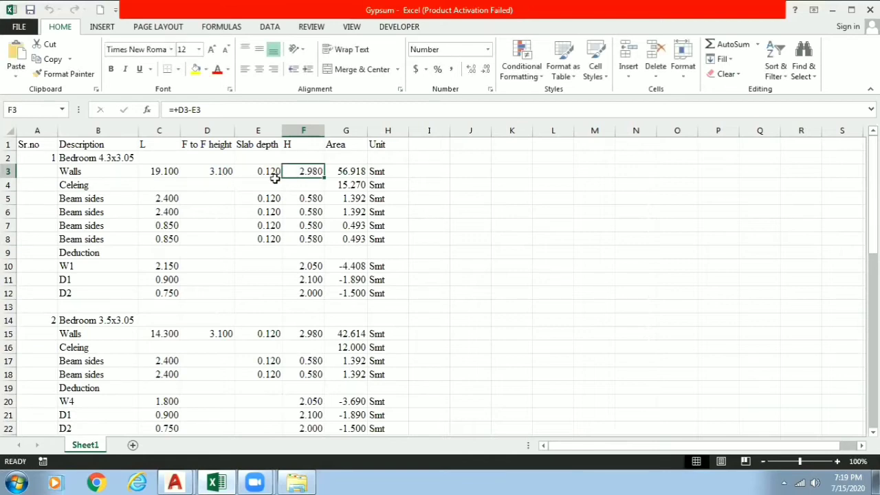
- Switch to the AutoCAD floor plan and examine the gypsum outline along the W1 wall of the 4.30 x 3.05 bedroom
{"action": "key", "text": "alt+Tab"}
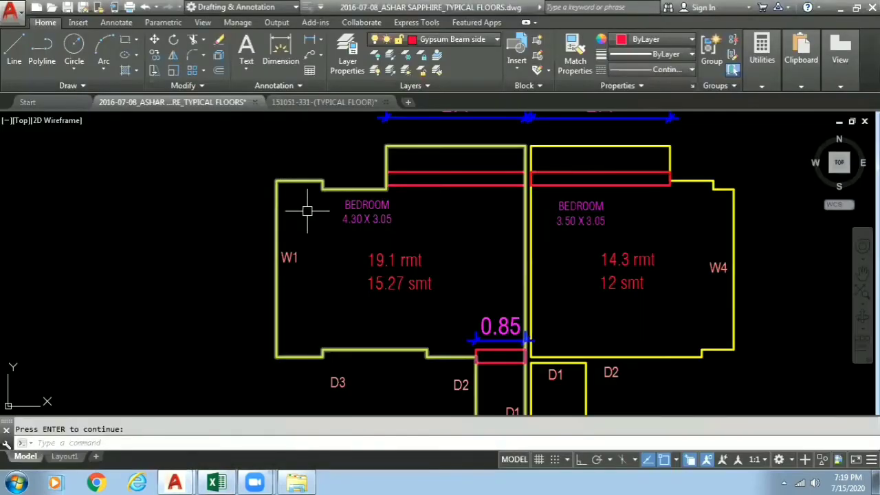
{"action": "scroll", "coordinate": [524, 236], "scroll_direction": "down", "scroll_amount": 3}
{"action": "mouse_move", "coordinate": [501, 251]}
{"action": "middle_mouse_down"}
{"action": "mouse_move", "coordinate": [284, 243]}
{"action": "mouse_move", "coordinate": [779, 222]}
{"action": "middle_mouse_up"}
{"action": "middle_click_drag", "start_coordinate": [265, 249], "coordinate": [700, 242]}
{"action": "scroll", "coordinate": [497, 218], "scroll_direction": "up", "scroll_amount": 4}
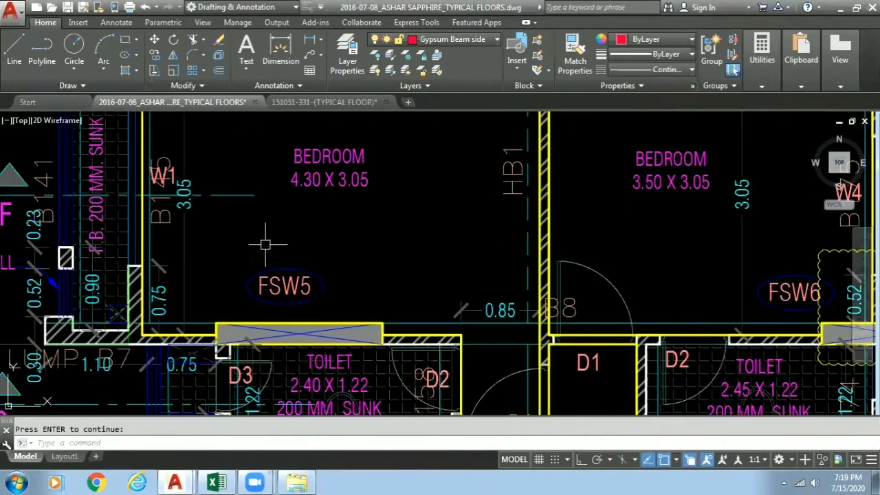
{"action": "scroll", "coordinate": [264, 244], "scroll_direction": "up", "scroll_amount": 3}
{"action": "middle_click_drag", "start_coordinate": [207, 238], "coordinate": [368, 275]}
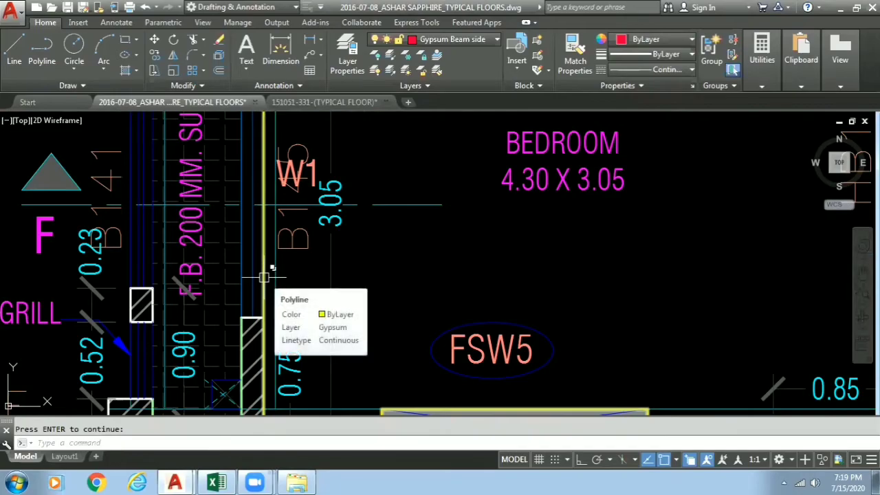
- Return to the Excel sheet and inspect the first bedroom's slab depth and height values and the formula for its wall area
{"action": "key", "text": "alt+Tab"}
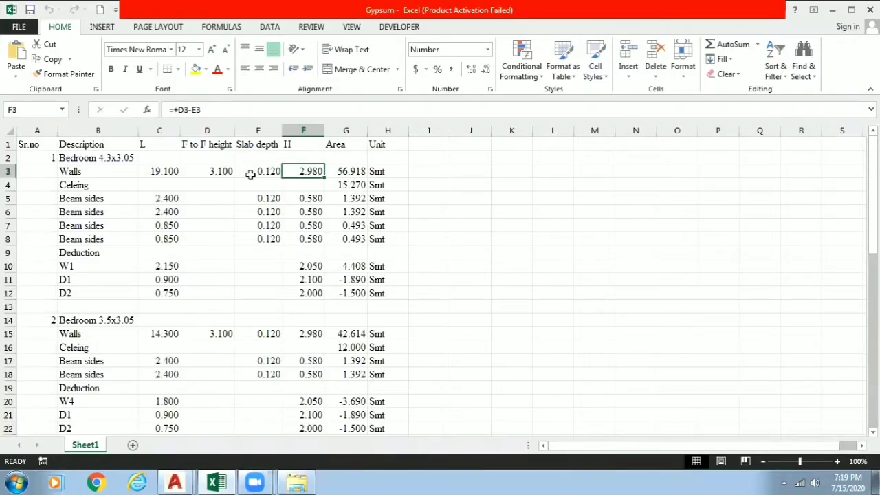
{"action": "left_click", "coordinate": [248, 172]}
{"action": "left_click", "coordinate": [224, 172]}
{"action": "left_click", "coordinate": [260, 172]}
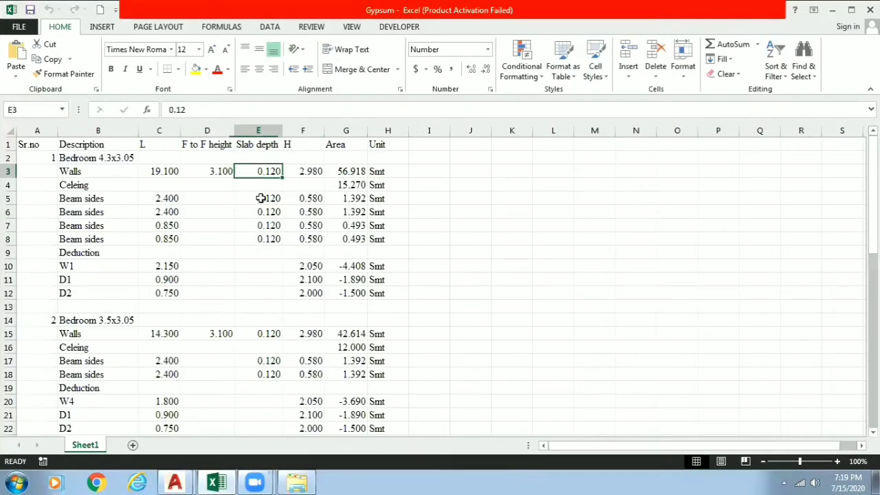
{"action": "left_click", "coordinate": [261, 198]}
{"action": "left_click", "coordinate": [261, 221]}
{"action": "left_click", "coordinate": [272, 173]}
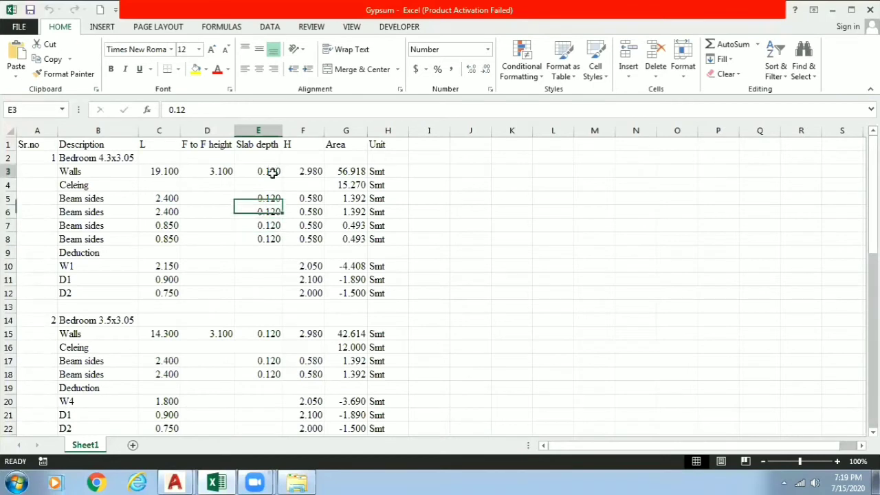
{"action": "left_click", "coordinate": [308, 176]}
{"action": "double_click", "coordinate": [344, 171]}
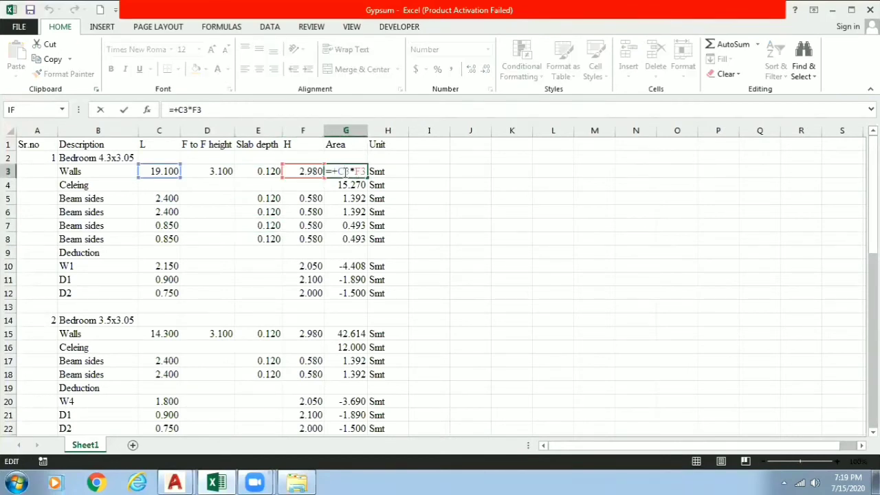
{"action": "key", "text": "Escape"}
- Review the ceiling area and the four beam side entries of the 4.3x3.05 bedroom
{"action": "left_click", "coordinate": [98, 185]}
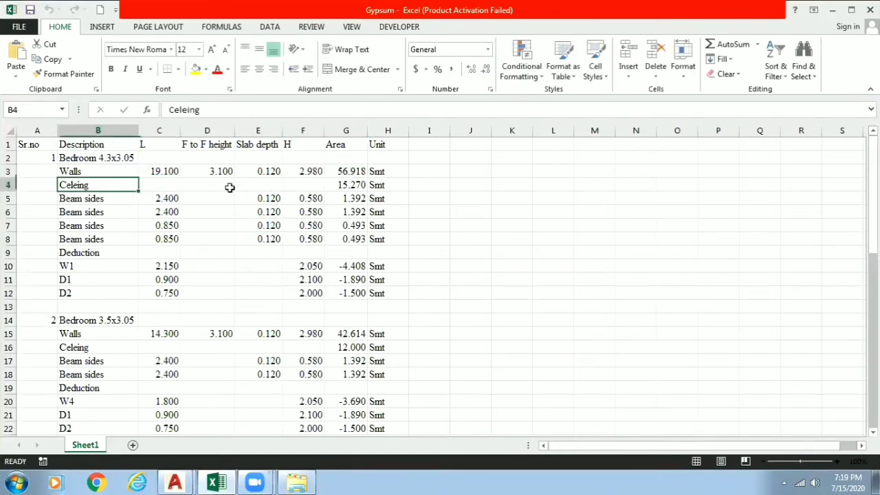
{"action": "left_click", "coordinate": [359, 185]}
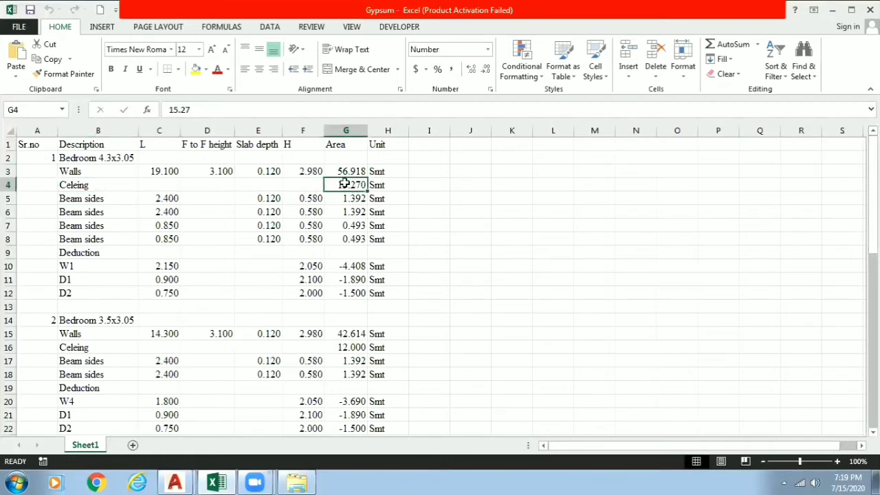
{"action": "left_click", "coordinate": [112, 197]}
{"action": "left_click", "coordinate": [111, 211]}
{"action": "left_click", "coordinate": [114, 226]}
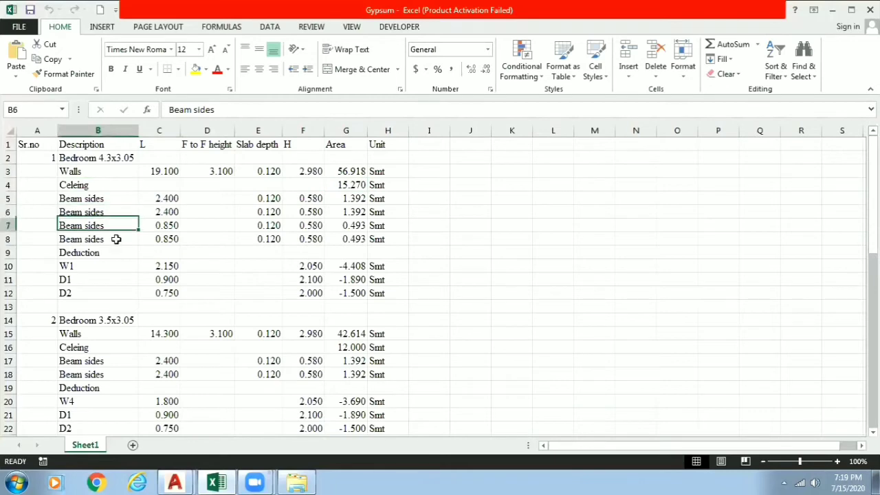
{"action": "left_click", "coordinate": [117, 239]}
- Switch to the AutoCAD floor plan and examine the 0.85 beam opening at the entrance passage of the 4.30 x 3.05 bedroom
{"action": "mouse_move", "coordinate": [175, 482]}
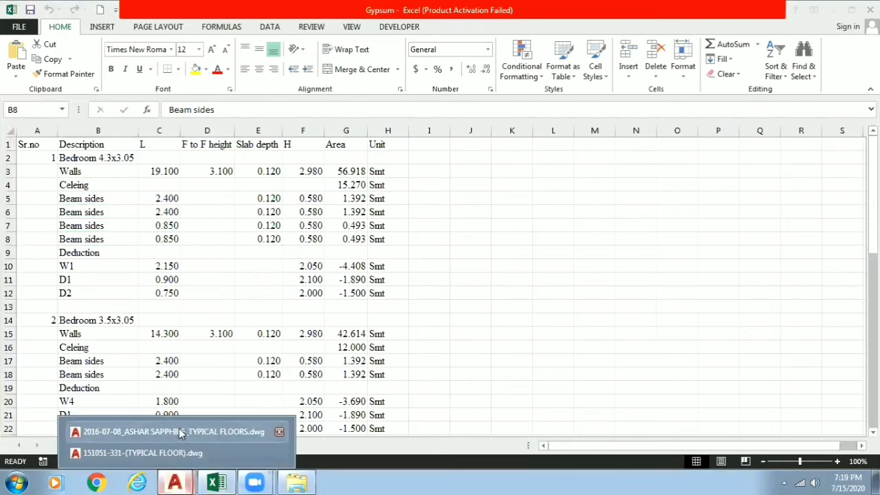
{"action": "left_click", "coordinate": [186, 428]}
{"action": "middle_click_drag", "start_coordinate": [227, 196], "coordinate": [805, 339]}
{"action": "scroll", "coordinate": [783, 343], "scroll_direction": "down", "scroll_amount": 5}
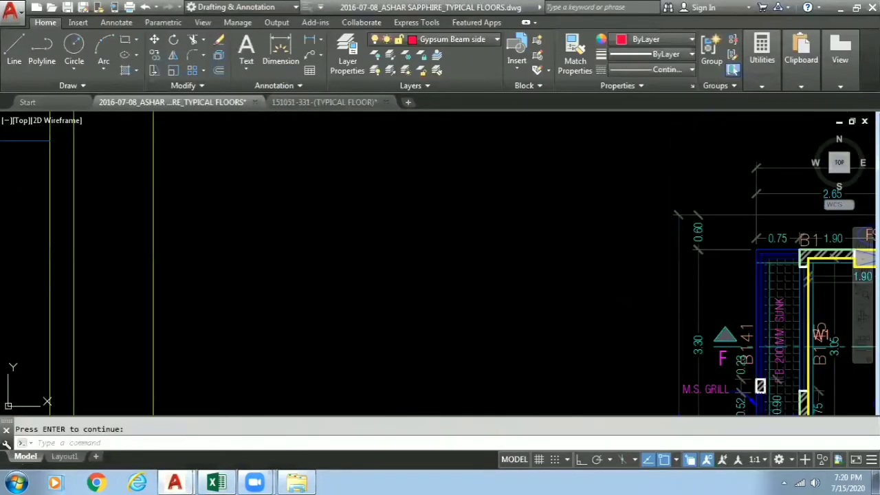
{"action": "middle_click_drag", "start_coordinate": [666, 304], "coordinate": [59, 215]}
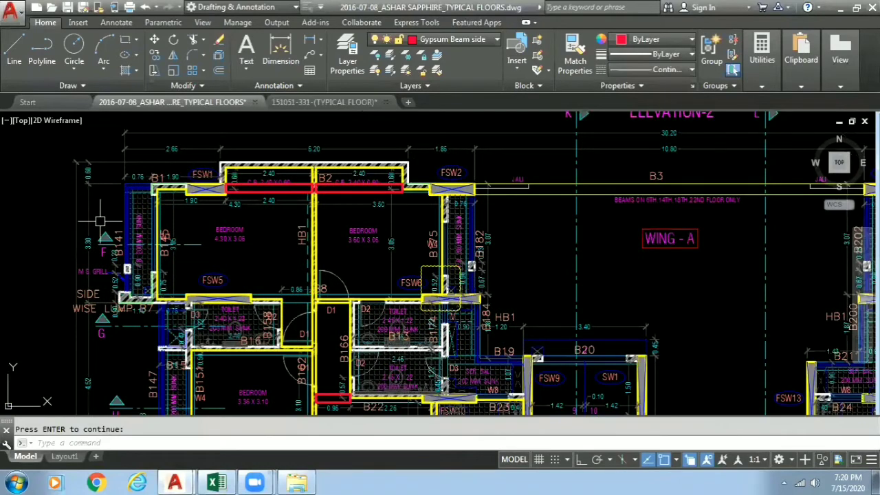
{"action": "mouse_move", "coordinate": [311, 307]}
{"action": "middle_mouse_down"}
{"action": "mouse_move", "coordinate": [13, 222]}
{"action": "mouse_move", "coordinate": [230, 222]}
{"action": "middle_mouse_up"}
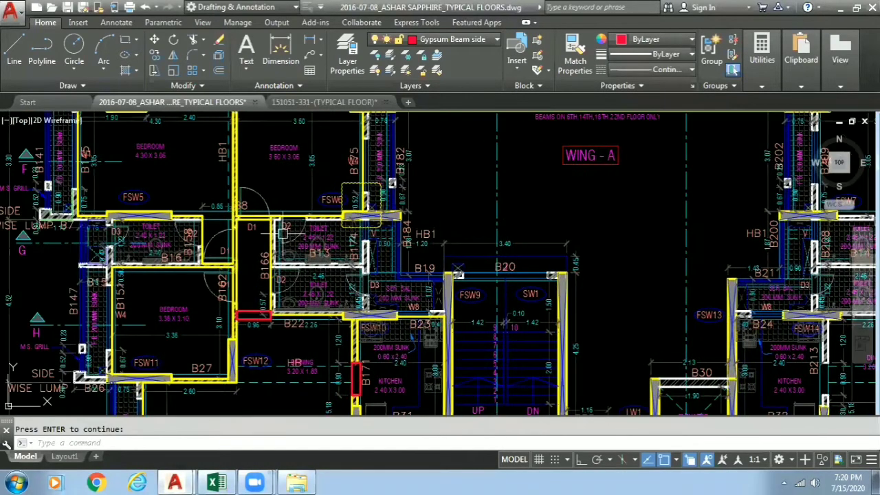
{"action": "scroll", "coordinate": [209, 215], "scroll_direction": "up", "scroll_amount": 6}
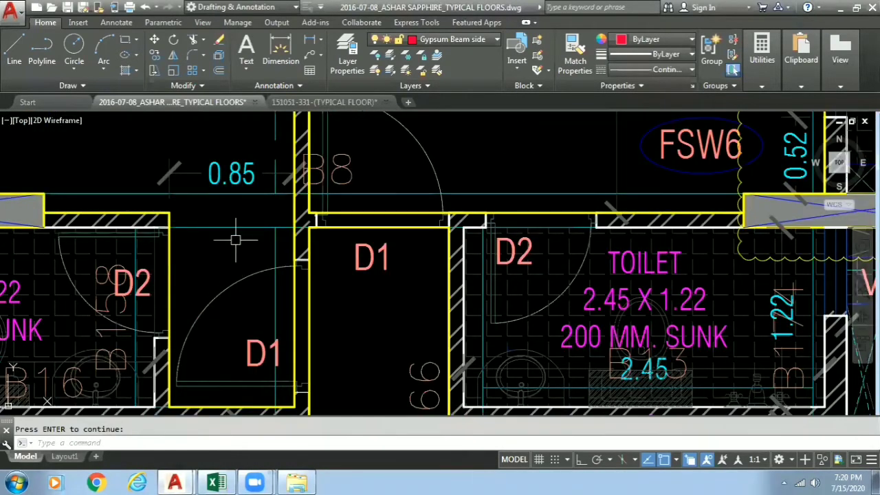
- Examine the beam strips at the 2.4 and 0.85 openings of the 4.30 x 3.05 bedroom's gypsum outline
{"action": "scroll", "coordinate": [370, 247], "scroll_direction": "down", "scroll_amount": 8}
{"action": "middle_click_drag", "start_coordinate": [510, 253], "coordinate": [6, 206]}
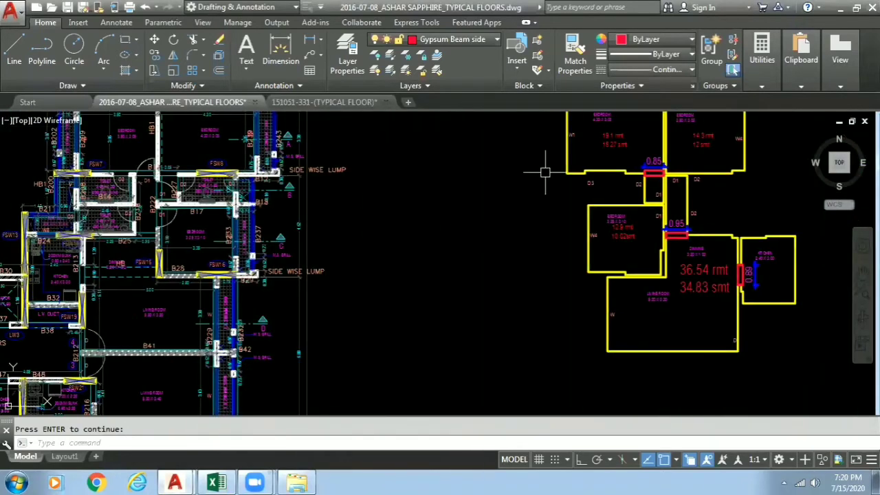
{"action": "scroll", "coordinate": [611, 181], "scroll_direction": "up", "scroll_amount": 6}
{"action": "mouse_move", "coordinate": [760, 150]}
{"action": "middle_mouse_down"}
{"action": "mouse_move", "coordinate": [362, 277]}
{"action": "mouse_move", "coordinate": [363, 400]}
{"action": "middle_mouse_up"}
{"action": "scroll", "coordinate": [363, 275], "scroll_direction": "down", "scroll_amount": 4}
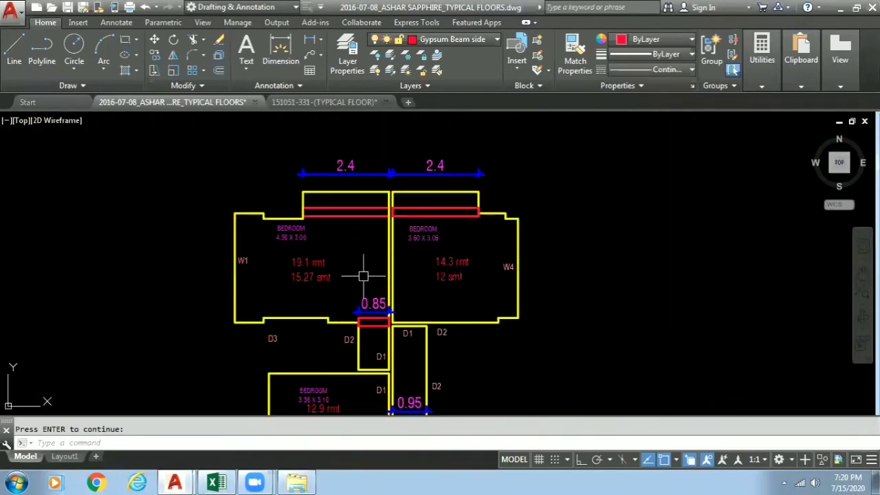
{"action": "scroll", "coordinate": [354, 205], "scroll_direction": "up", "scroll_amount": 4}
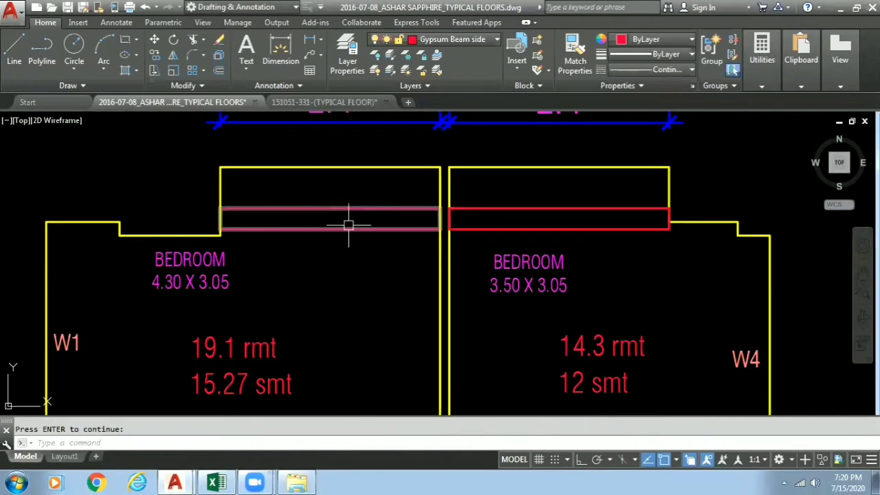
{"action": "middle_click_drag", "start_coordinate": [369, 388], "coordinate": [339, 190]}
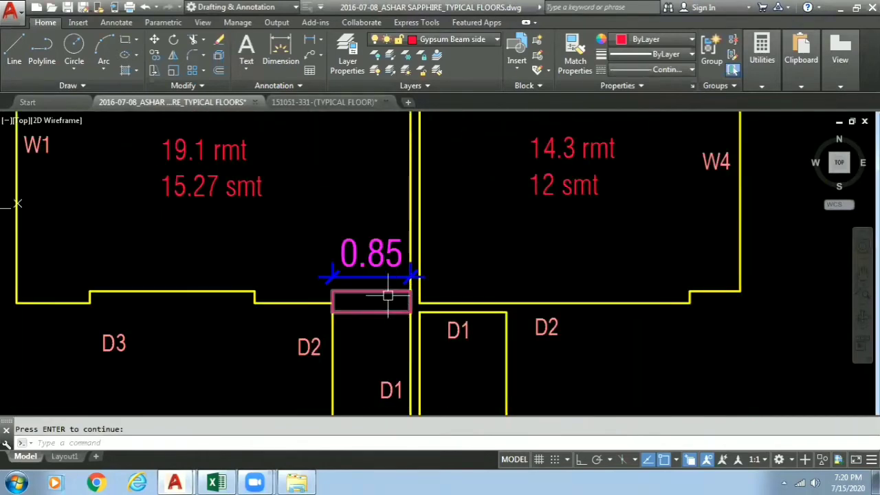
- Switch to the Excel sheet and review the lengths of the four beam sides in the 4.3x3.05 bedroom
{"action": "key", "text": "alt+Tab"}
{"action": "left_click", "coordinate": [166, 198]}
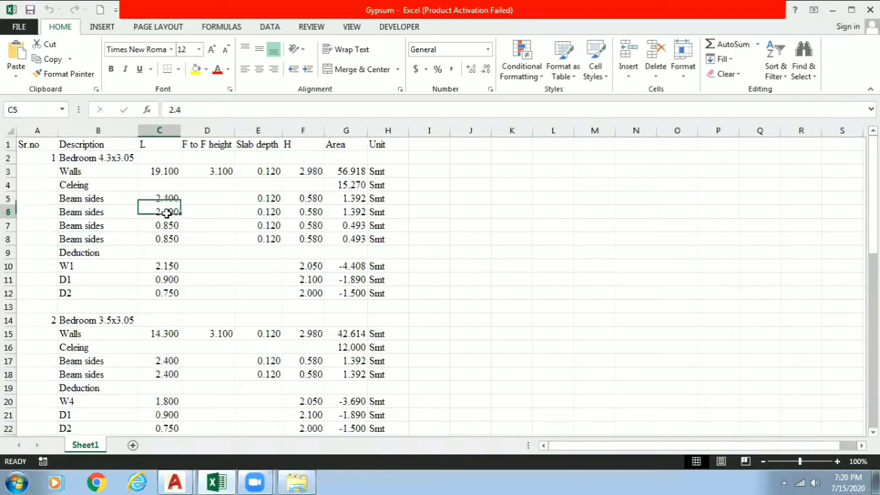
{"action": "left_click", "coordinate": [165, 213]}
{"action": "left_click", "coordinate": [160, 230]}
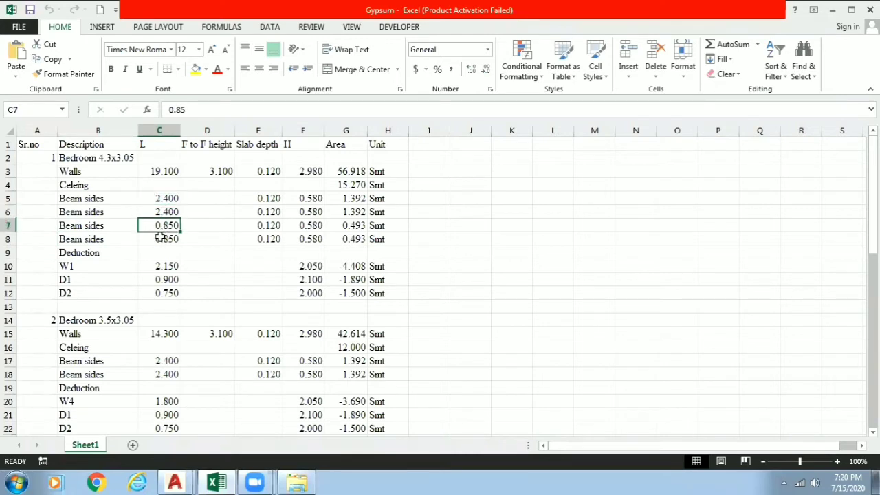
{"action": "left_click", "coordinate": [162, 237]}
{"action": "left_click", "coordinate": [165, 227]}
{"action": "left_click", "coordinate": [167, 236]}
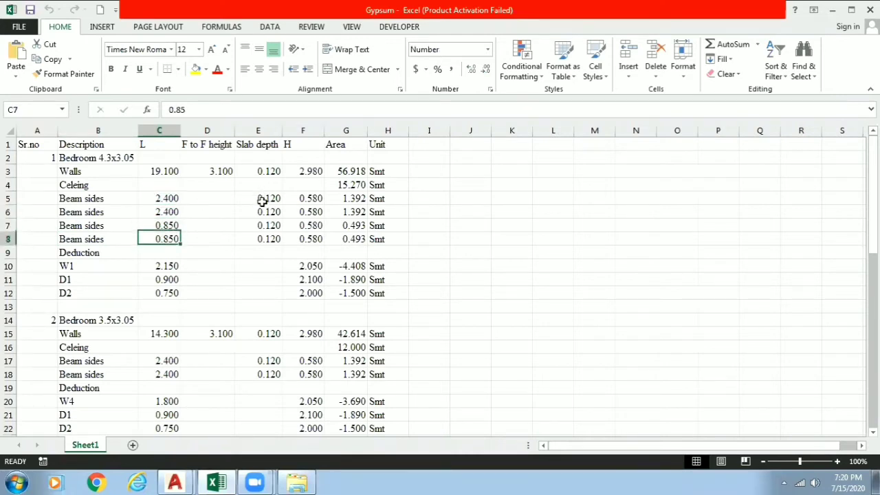
- Inspect the slab depth, height formulas and area formulas of the first bedroom's beam sides
{"action": "left_click", "coordinate": [269, 234]}
{"action": "left_click", "coordinate": [309, 198]}
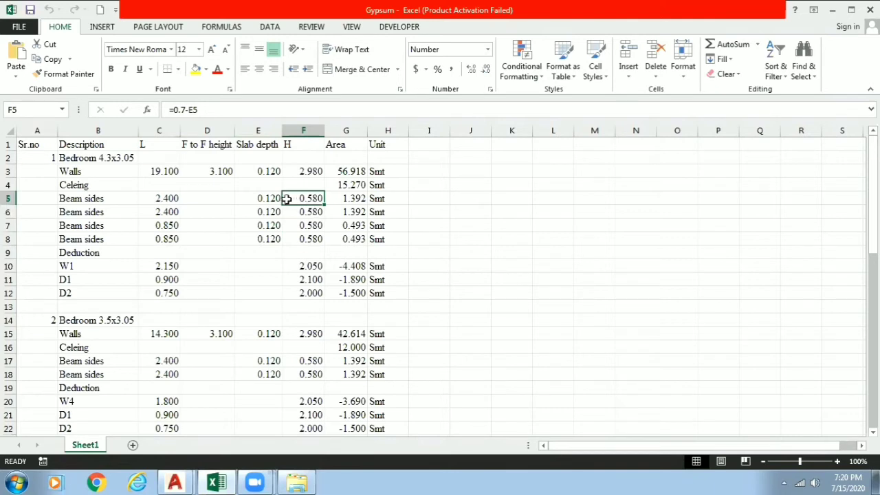
{"action": "left_click", "coordinate": [310, 212]}
{"action": "left_click", "coordinate": [309, 226]}
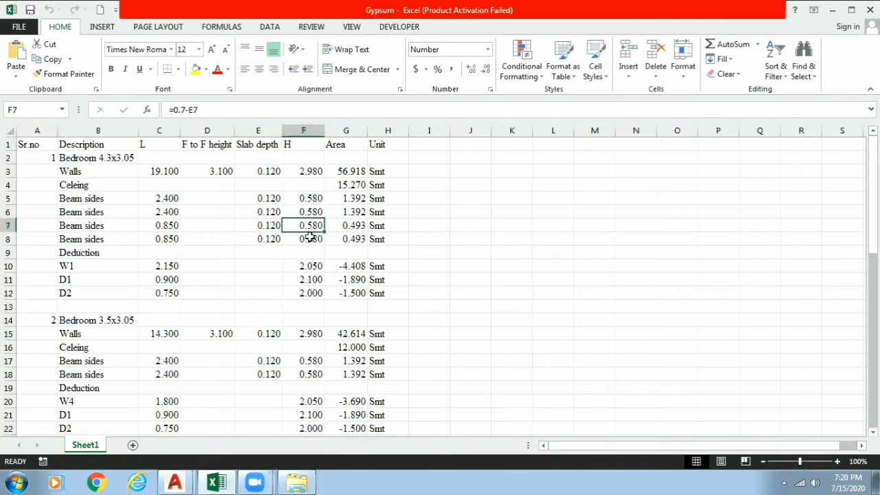
{"action": "left_click", "coordinate": [310, 238]}
{"action": "left_click", "coordinate": [353, 199]}
{"action": "left_click", "coordinate": [351, 226]}
{"action": "left_click", "coordinate": [345, 238]}
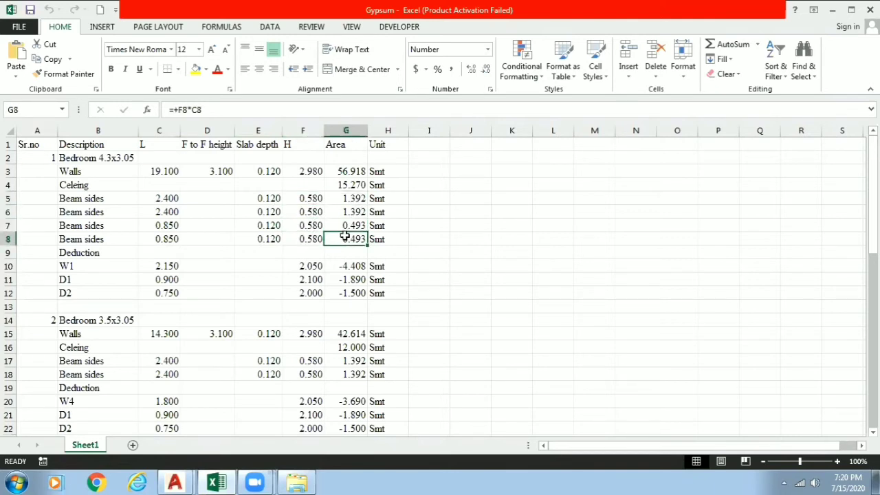
- Review the W1, D1 and D2 deduction entries of the 4.3x3.05 bedroom
{"action": "left_click", "coordinate": [100, 265]}
{"action": "left_click", "coordinate": [99, 279]}
{"action": "left_click", "coordinate": [98, 291]}
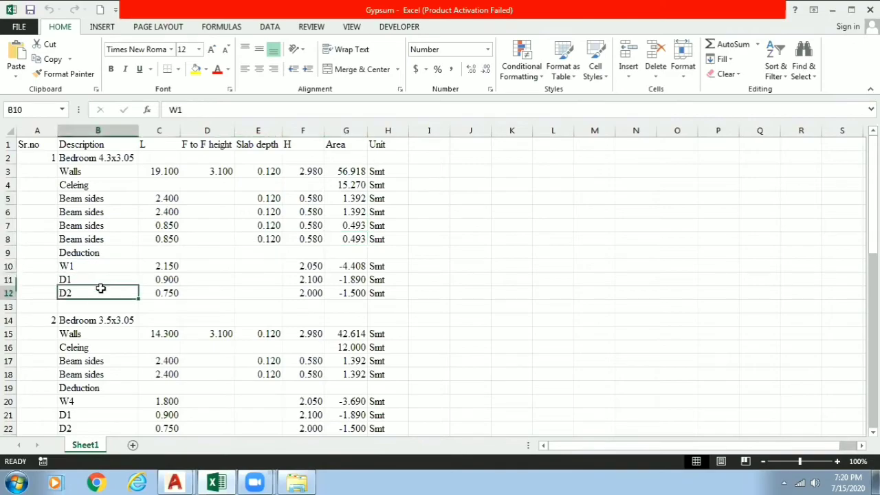
- Switch to the AutoCAD drawing and examine the W1, D1 and D2 openings around the 4.30 x 3.05 bedroom's gypsum outline
{"action": "key", "text": "alt+Tab"}
{"action": "scroll", "coordinate": [244, 207], "scroll_direction": "down", "scroll_amount": 3}
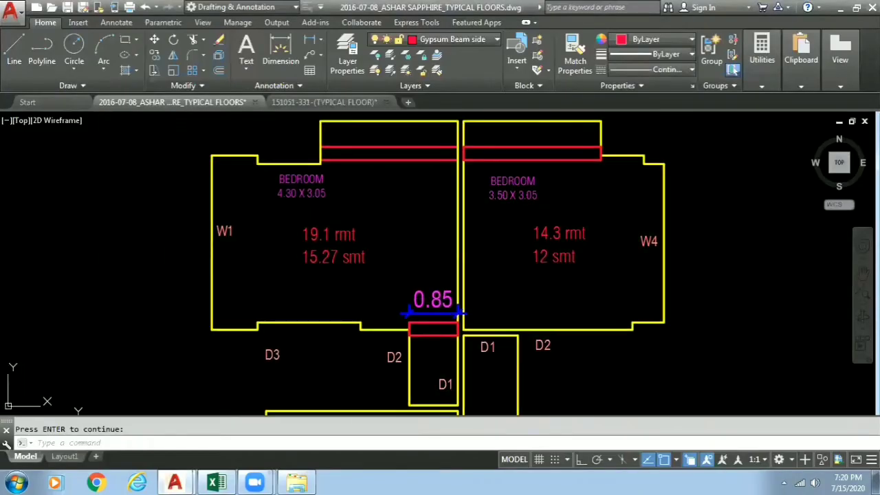
{"action": "scroll", "coordinate": [221, 230], "scroll_direction": "up", "scroll_amount": 4}
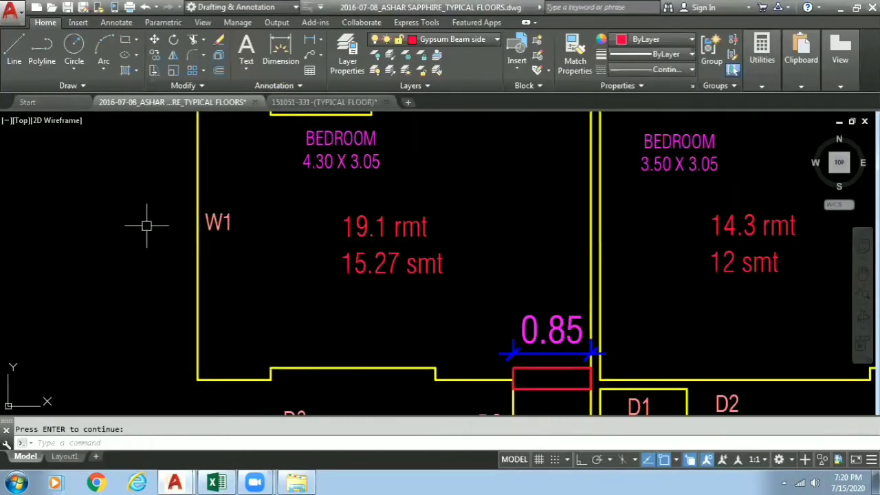
{"action": "scroll", "coordinate": [210, 223], "scroll_direction": "down", "scroll_amount": 3}
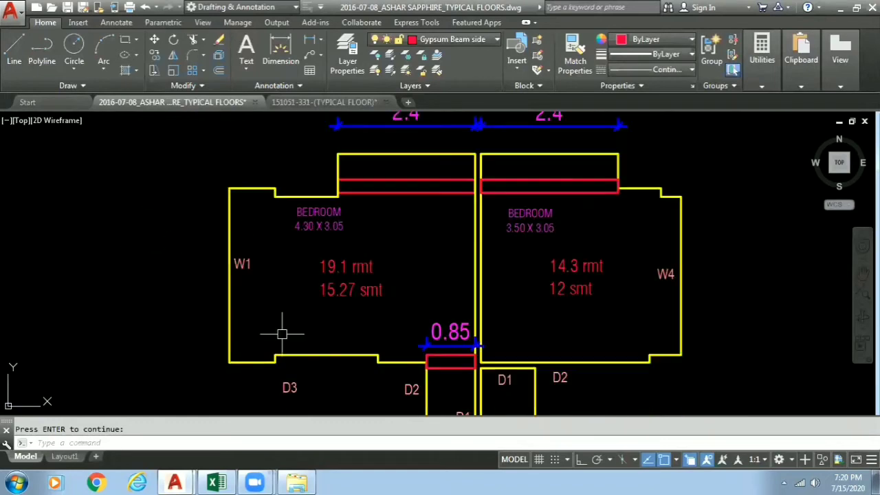
{"action": "scroll", "coordinate": [386, 303], "scroll_direction": "up", "scroll_amount": 4}
{"action": "middle_click_drag", "start_coordinate": [458, 303], "coordinate": [447, 248]}
{"action": "scroll", "coordinate": [392, 265], "scroll_direction": "down", "scroll_amount": 8}
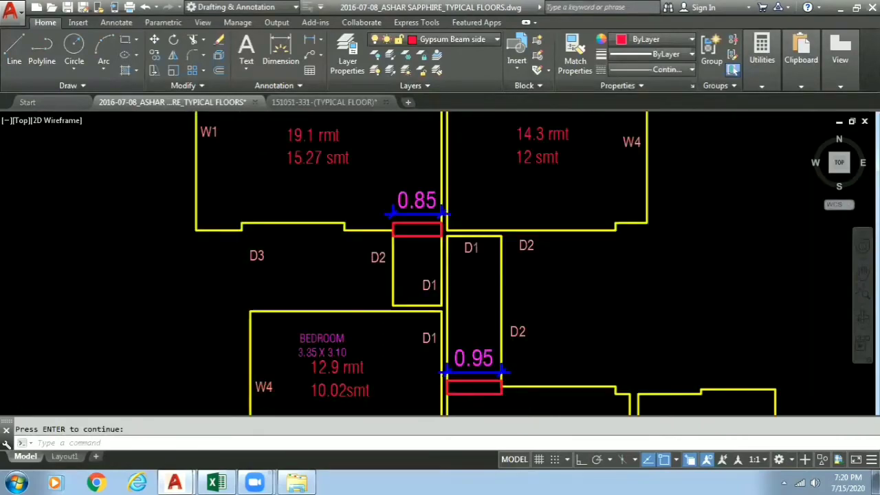
- Locate doors D1 and D2 and window W1 of the 4.30 x 3.05 bedroom in the detailed floor plan
{"action": "middle_click_drag", "start_coordinate": [183, 275], "coordinate": [549, 227]}
{"action": "scroll", "coordinate": [283, 205], "scroll_direction": "up", "scroll_amount": 10}
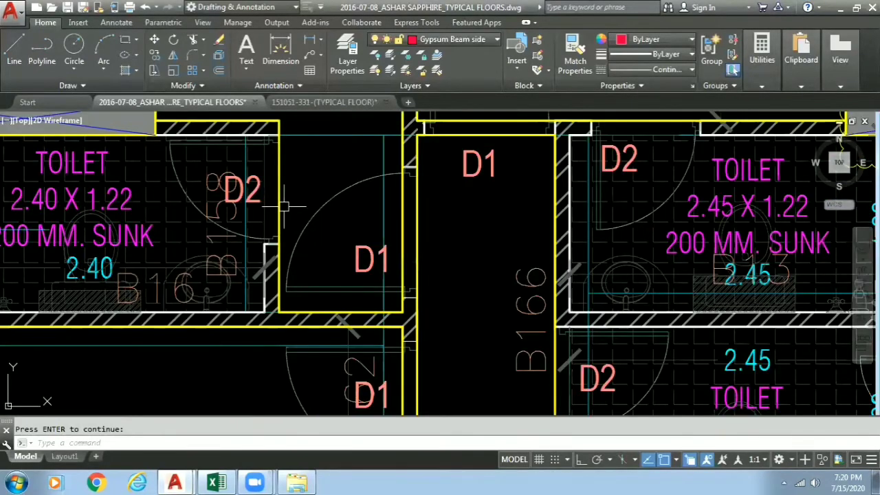
{"action": "mouse_move", "coordinate": [359, 246]}
{"action": "middle_mouse_down"}
{"action": "mouse_move", "coordinate": [444, 353]}
{"action": "mouse_move", "coordinate": [479, 377]}
{"action": "middle_mouse_up"}
{"action": "scroll", "coordinate": [158, 201], "scroll_direction": "down", "scroll_amount": 5}
{"action": "middle_click_drag", "start_coordinate": [78, 133], "coordinate": [152, 176]}
{"action": "scroll", "coordinate": [152, 175], "scroll_direction": "up", "scroll_amount": 2}
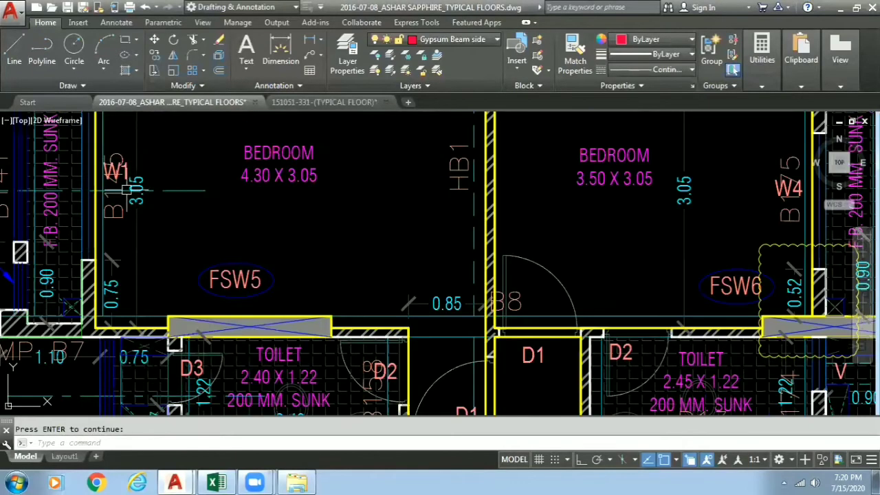
{"action": "scroll", "coordinate": [222, 202], "scroll_direction": "down", "scroll_amount": 2}
- Return to the Excel sheet and inspect the heights and negative area formulas of the first bedroom's W1, D1 and D2 deductions
{"action": "key", "text": "alt+Tab"}
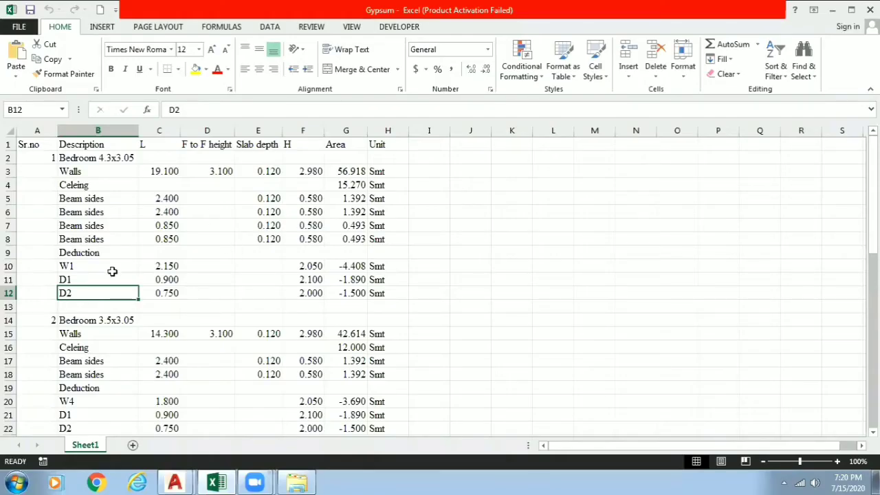
{"action": "key", "text": "Right"}
{"action": "left_click", "coordinate": [295, 266]}
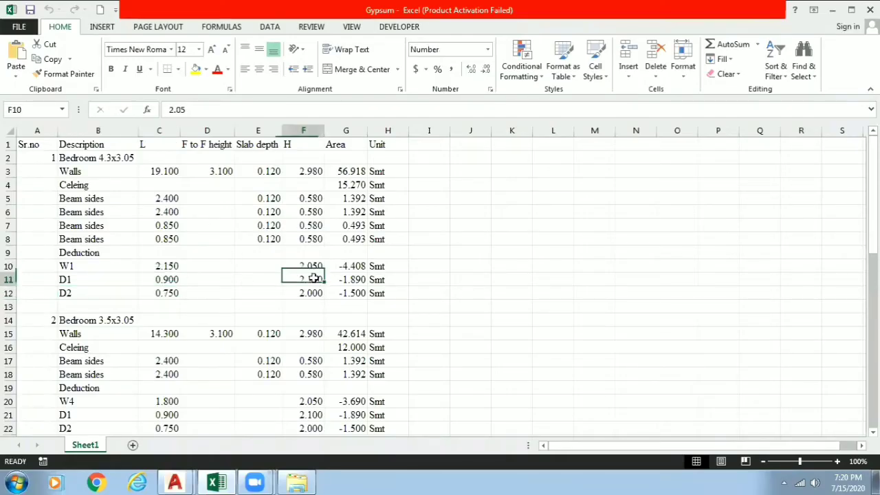
{"action": "key", "text": "Down"}
{"action": "key", "text": "Down"}
{"action": "left_click", "coordinate": [342, 266]}
{"action": "left_click", "coordinate": [349, 280]}
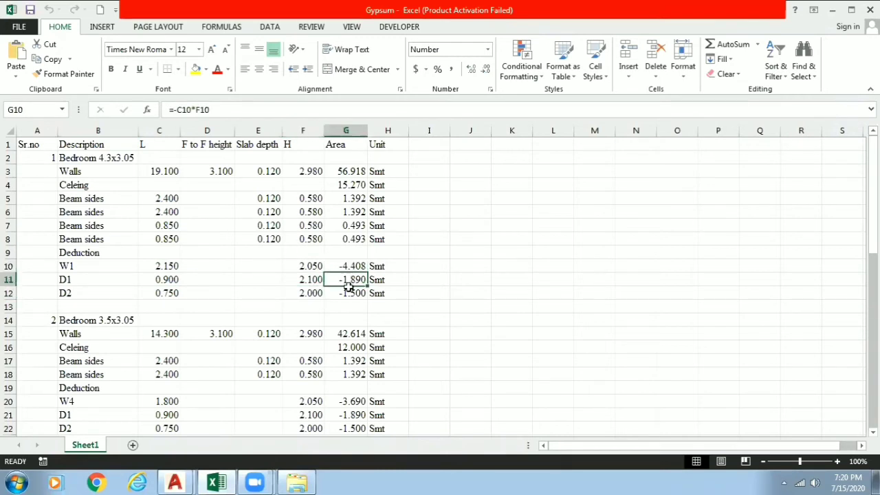
{"action": "key", "text": "Down"}
{"action": "left_click", "coordinate": [350, 280]}
{"action": "left_click", "coordinate": [349, 265]}
- Review the wall, beam side and deduction entries of the 3.5x3.05 bedroom
{"action": "scroll", "coordinate": [126, 300], "scroll_direction": "down", "scroll_amount": 2}
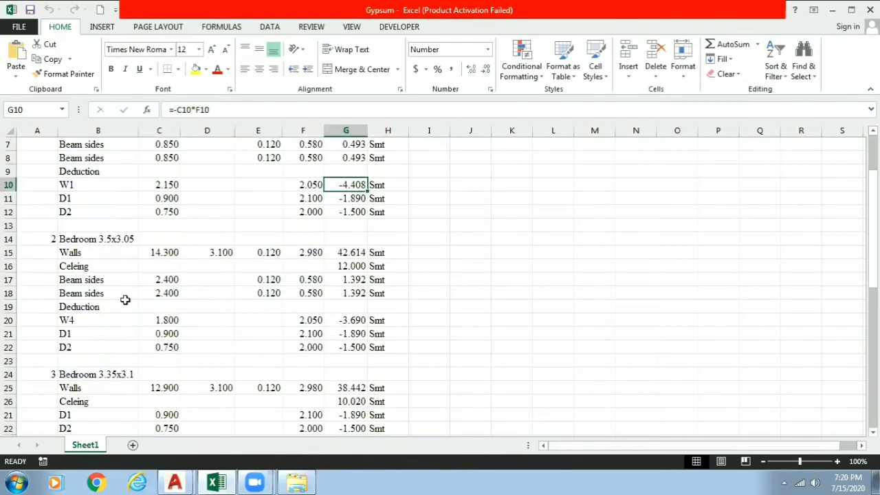
{"action": "left_click", "coordinate": [98, 239]}
{"action": "left_click", "coordinate": [98, 254]}
{"action": "left_click", "coordinate": [98, 277]}
{"action": "left_click", "coordinate": [99, 293]}
{"action": "left_click", "coordinate": [98, 308]}
{"action": "left_click", "coordinate": [97, 334]}
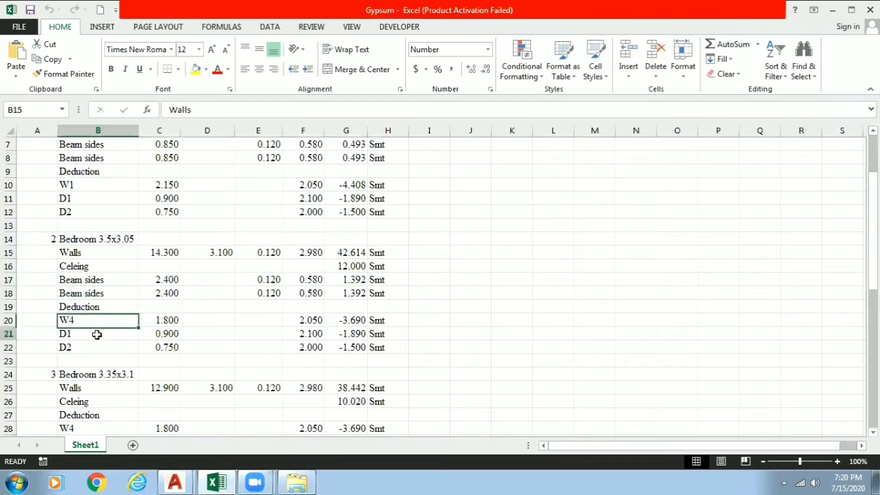
{"action": "left_click", "coordinate": [99, 356]}
- Review the wall, ceiling and deduction entries of the 3.35x3.1 bedroom
{"action": "scroll", "coordinate": [98, 337], "scroll_direction": "down", "scroll_amount": 2}
{"action": "left_click", "coordinate": [96, 310]}
{"action": "left_click", "coordinate": [96, 323]}
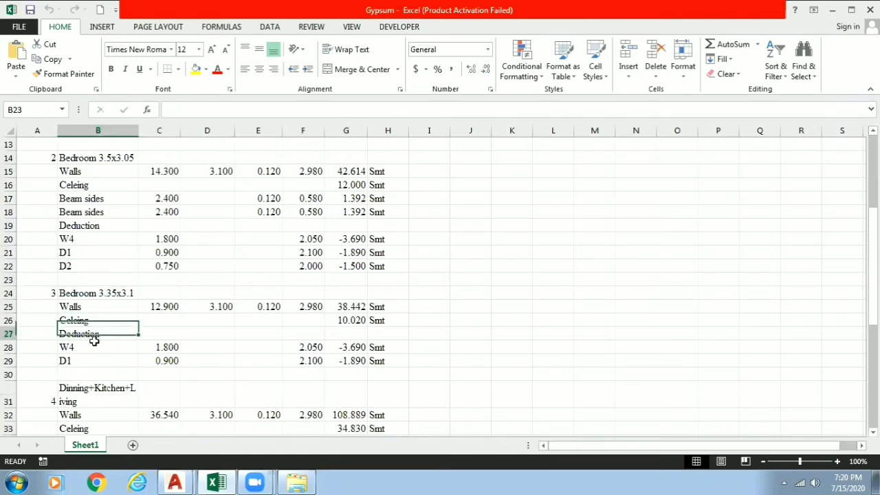
{"action": "left_click", "coordinate": [97, 337]}
{"action": "left_click", "coordinate": [99, 354]}
- Review the ceiling, beam side and deduction entries of the dining, kitchen and living area
{"action": "scroll", "coordinate": [103, 343], "scroll_direction": "down", "scroll_amount": 2}
{"action": "left_click", "coordinate": [110, 347]}
{"action": "left_click", "coordinate": [110, 375]}
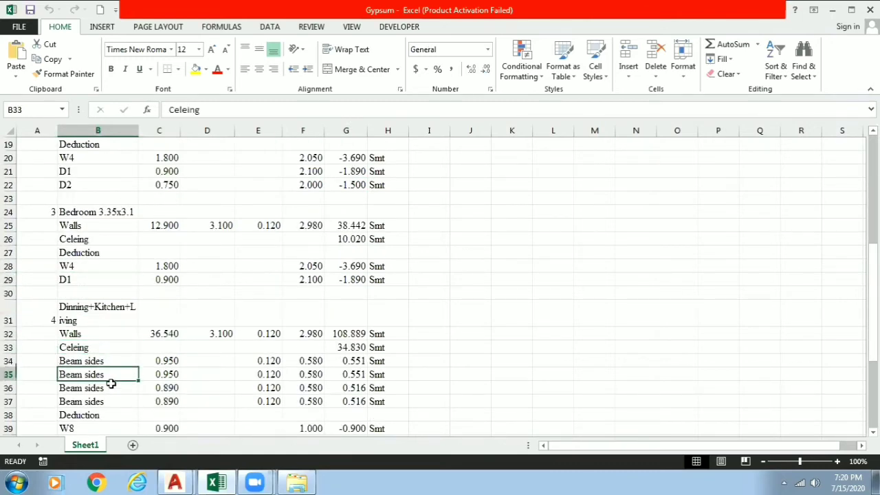
{"action": "scroll", "coordinate": [154, 341], "scroll_direction": "down", "scroll_amount": 2}
{"action": "scroll", "coordinate": [122, 323], "scroll_direction": "down", "scroll_amount": 2}
{"action": "left_click", "coordinate": [119, 292]}
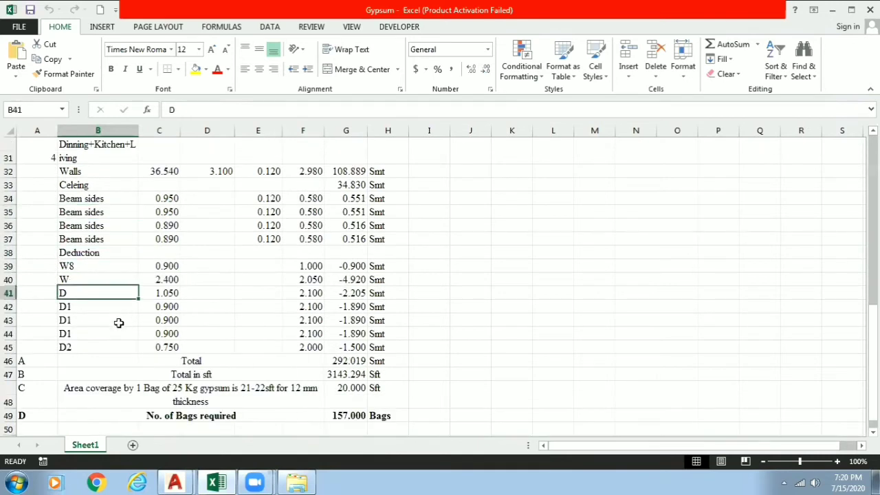
{"action": "left_click", "coordinate": [120, 320]}
- Inspect the SUM formula behind the total gypsum area and its unit
{"action": "left_click", "coordinate": [288, 362]}
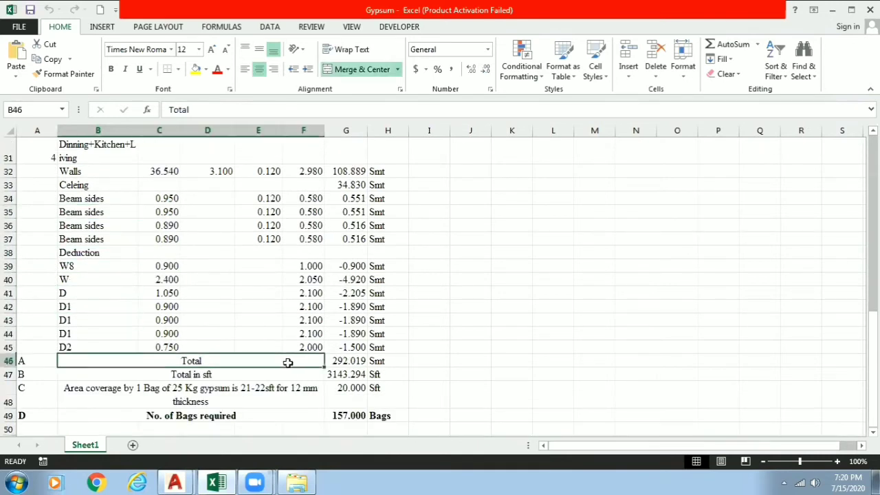
{"action": "double_click", "coordinate": [337, 362]}
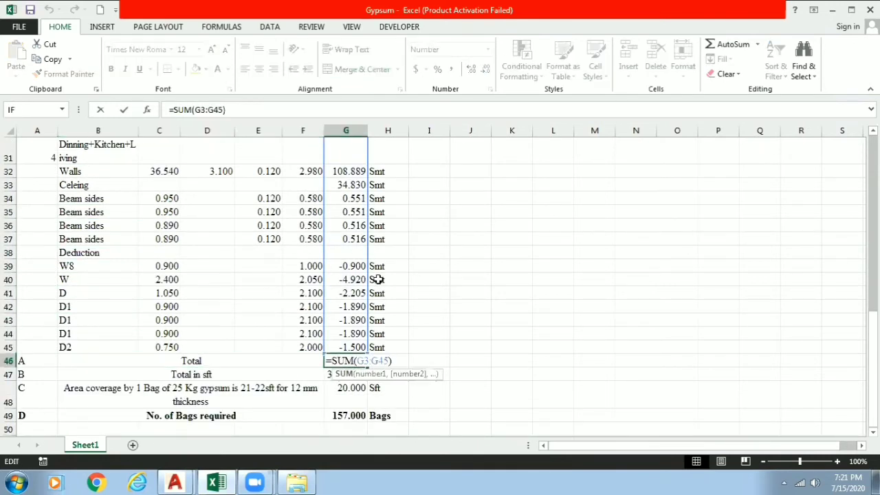
{"action": "key", "text": "Escape"}
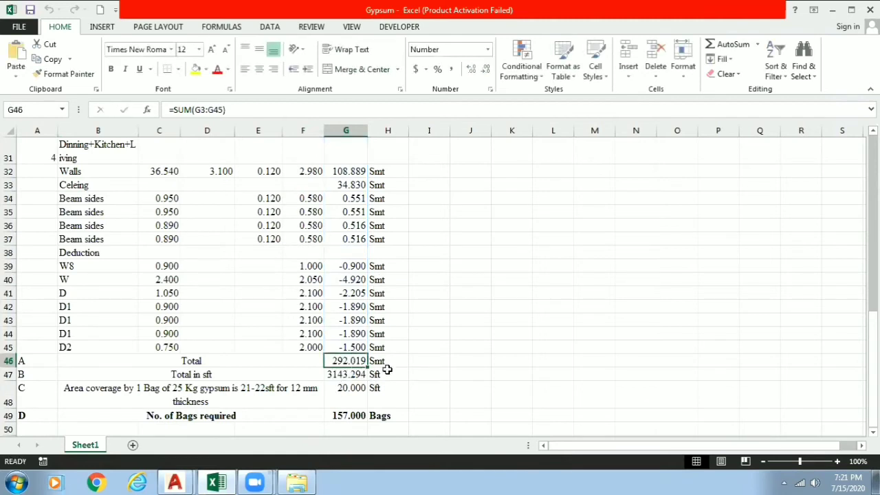
{"action": "left_click", "coordinate": [393, 361]}
{"action": "left_click", "coordinate": [345, 362]}
{"action": "left_click", "coordinate": [385, 361]}
{"action": "left_click", "coordinate": [342, 362]}
{"action": "left_click", "coordinate": [385, 361]}
{"action": "left_click", "coordinate": [347, 362]}
- Examine the area coverage entry for one 25 Kg gypsum bag at 12 mm thickness, including its value and unit
{"action": "left_click", "coordinate": [196, 390]}
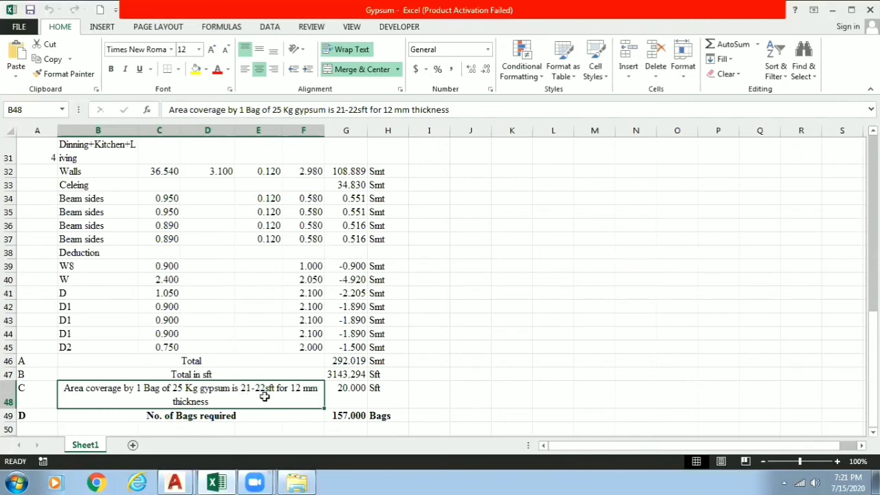
{"action": "left_click", "coordinate": [342, 400]}
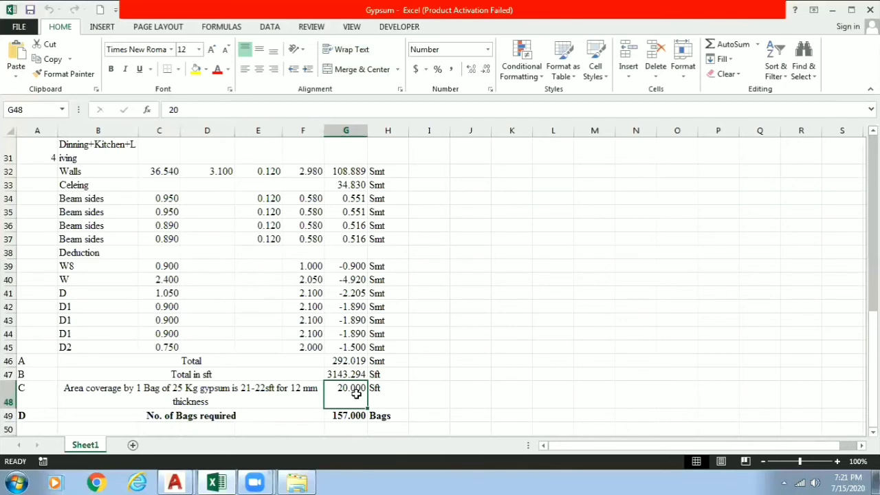
{"action": "left_click", "coordinate": [389, 398]}
{"action": "left_click", "coordinate": [429, 400]}
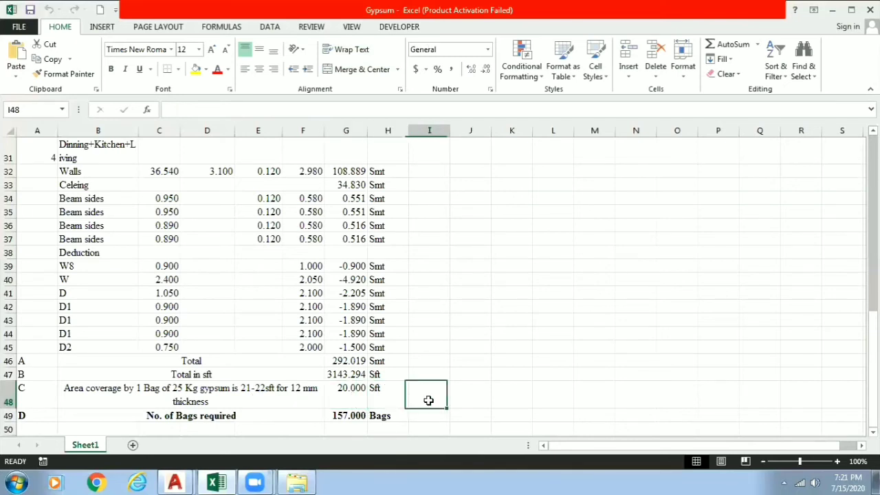
{"action": "left_click", "coordinate": [387, 399]}
{"action": "left_click", "coordinate": [334, 397]}
{"action": "left_click", "coordinate": [381, 398]}
{"action": "left_click", "coordinate": [421, 399]}
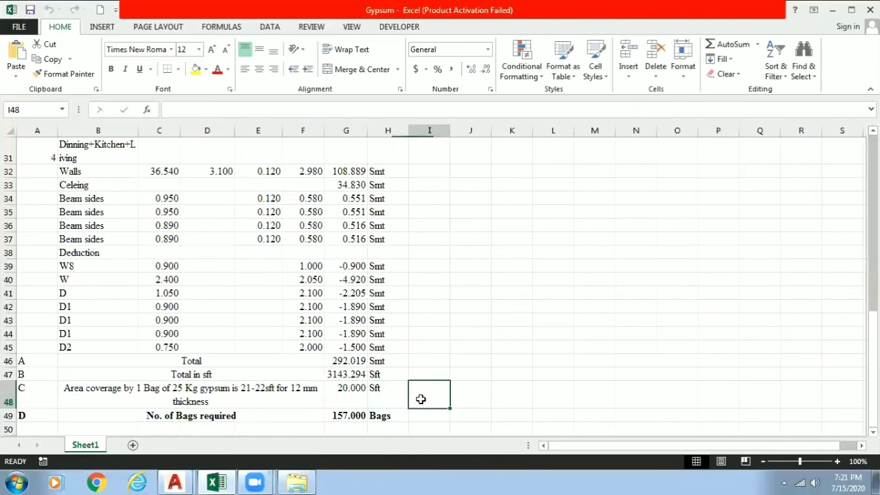
{"action": "left_click", "coordinate": [457, 400]}
{"action": "left_click", "coordinate": [394, 400]}
{"action": "left_click", "coordinate": [361, 400]}
{"action": "left_click", "coordinate": [428, 397]}
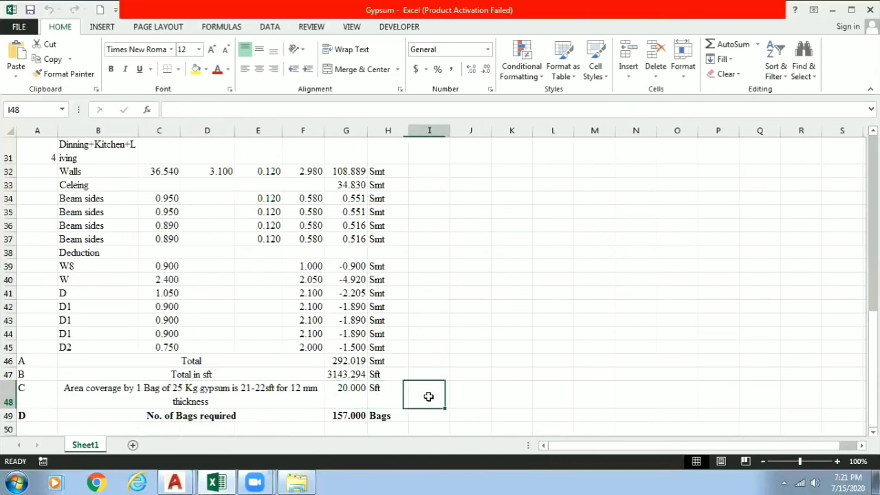
{"action": "left_click", "coordinate": [452, 400]}
{"action": "left_click", "coordinate": [353, 398]}
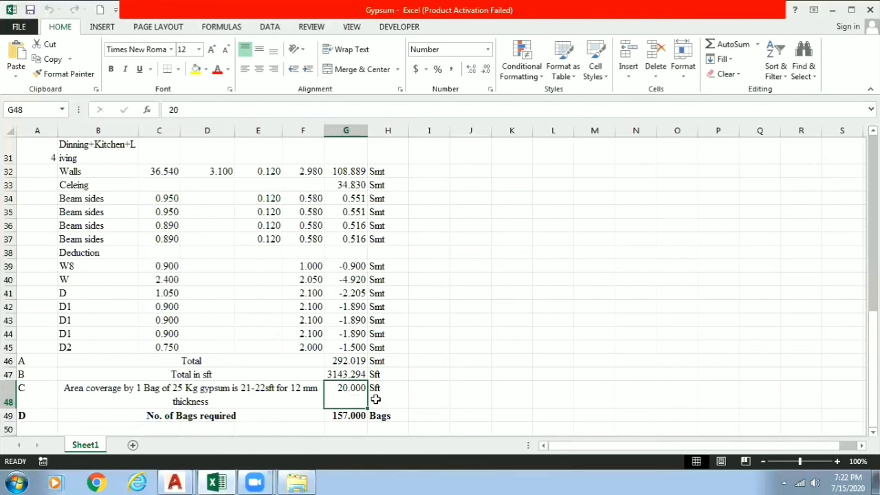
{"action": "left_click", "coordinate": [376, 399]}
{"action": "left_click", "coordinate": [357, 398]}
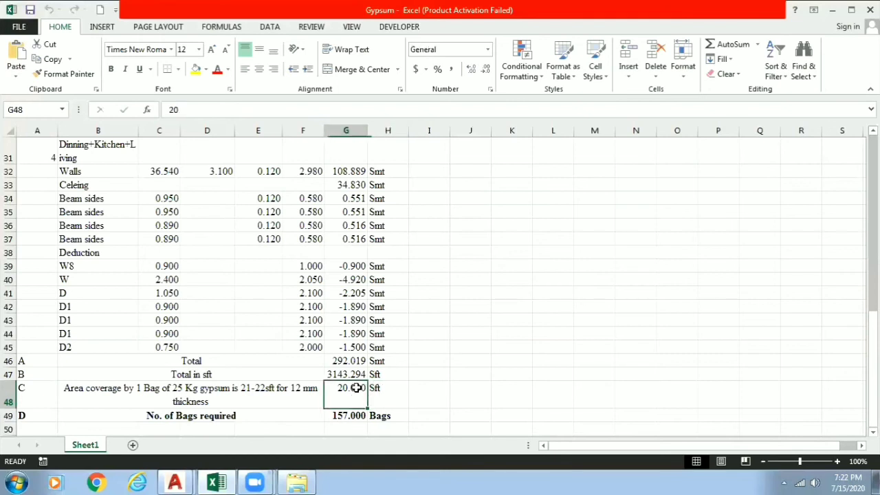
- Inspect the formula behind the total in square feet, highlighting its conversion factor, and leave it unedited
{"action": "left_click", "coordinate": [330, 363]}
{"action": "left_click", "coordinate": [331, 375]}
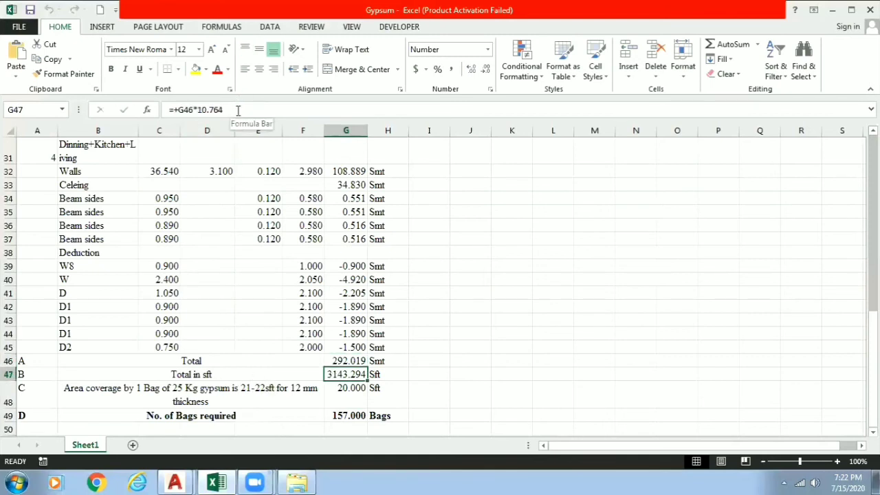
{"action": "double_click", "coordinate": [228, 111]}
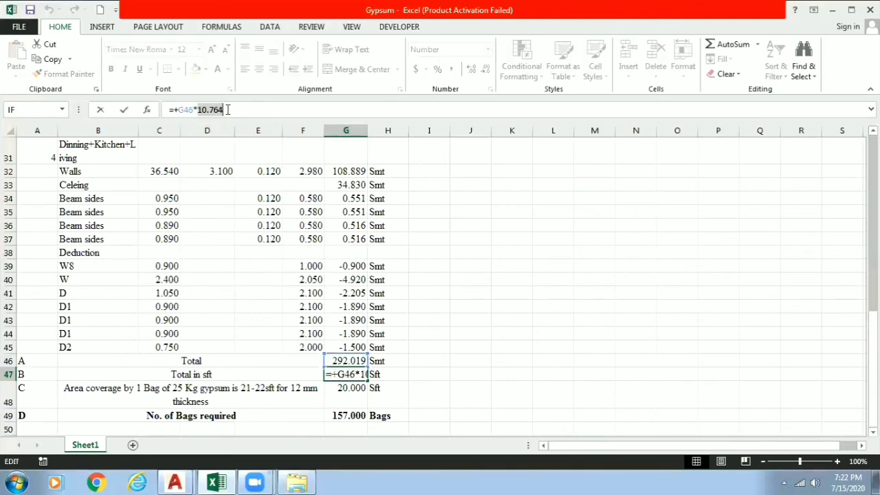
{"action": "key", "text": "Escape"}
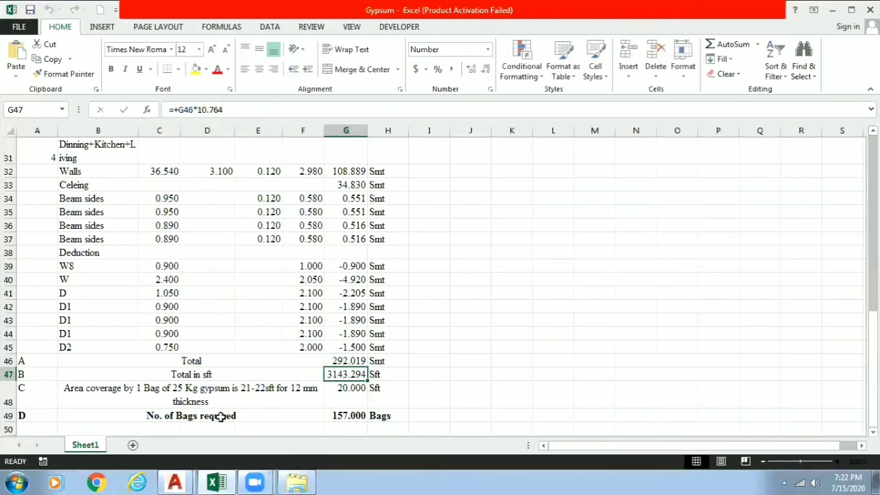
- Inspect the coverage per gypsum bag and the ROUND formula behind the number of bags required
{"action": "left_click", "coordinate": [196, 396]}
{"action": "left_click", "coordinate": [334, 391]}
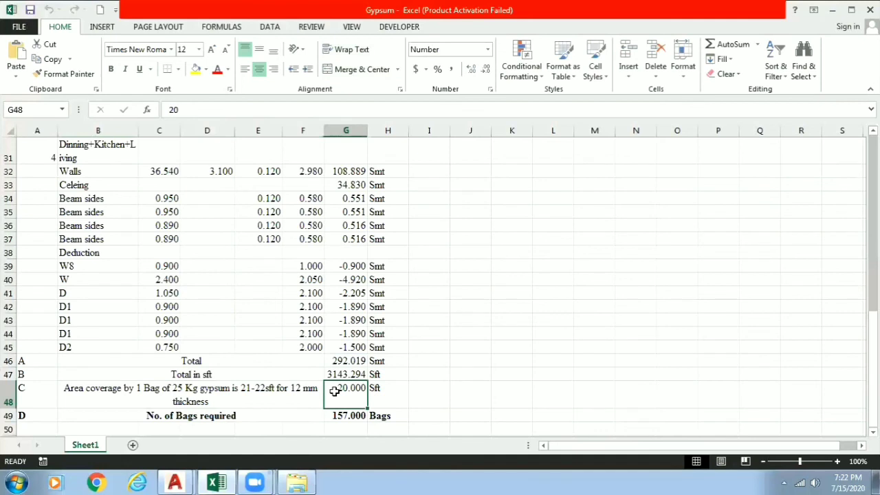
{"action": "scroll", "coordinate": [334, 390], "scroll_direction": "down", "scroll_amount": 1}
{"action": "left_click", "coordinate": [344, 359]}
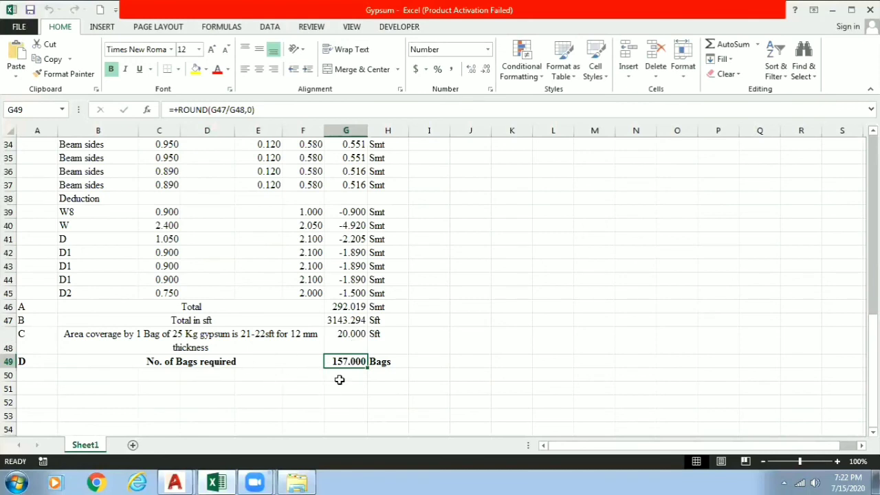
- Switch to the AutoCAD typical floors drawing and examine the separate gypsum outline's bedroom wall lengths, ceiling areas, beam sides and opening labels
{"action": "scroll", "coordinate": [252, 308], "scroll_direction": "up", "scroll_amount": 7}
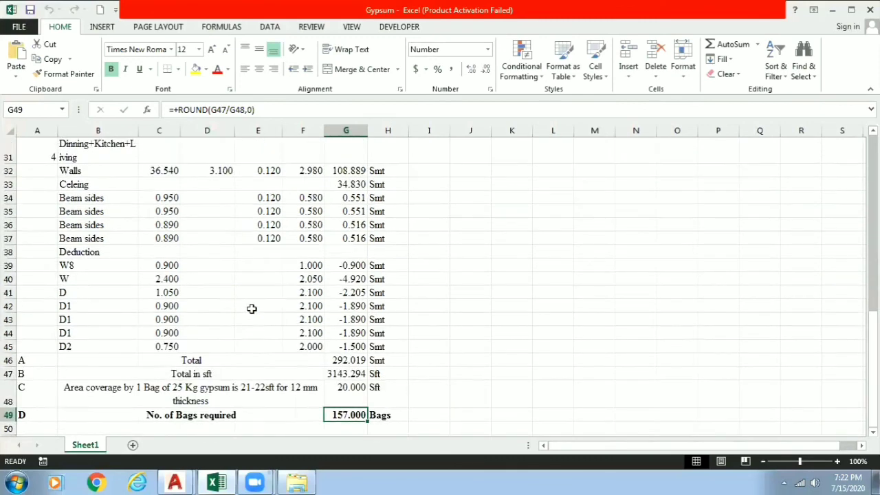
{"action": "scroll", "coordinate": [251, 309], "scroll_direction": "up", "scroll_amount": 4}
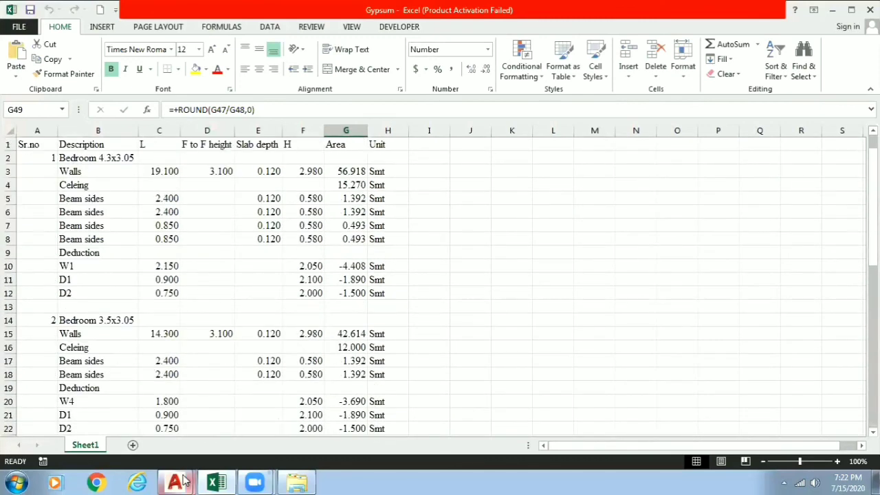
{"action": "mouse_move", "coordinate": [174, 482]}
{"action": "left_click", "coordinate": [196, 432]}
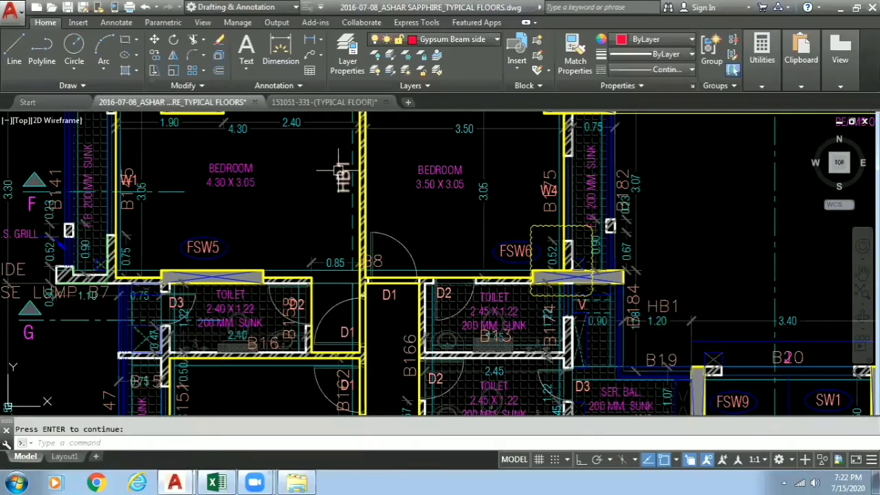
{"action": "scroll", "coordinate": [322, 236], "scroll_direction": "down", "scroll_amount": 2}
{"action": "middle_click_drag", "start_coordinate": [322, 235], "coordinate": [275, 288]}
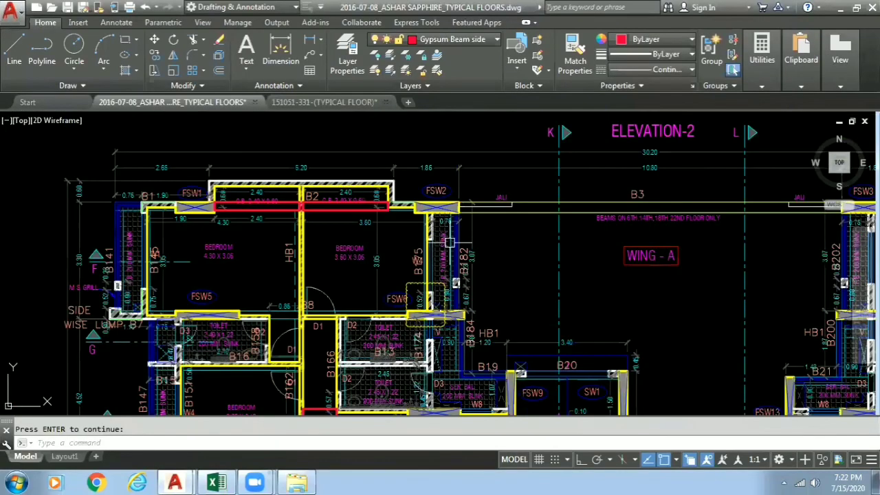
{"action": "middle_click_drag", "start_coordinate": [817, 279], "coordinate": [561, 228]}
{"action": "scroll", "coordinate": [562, 228], "scroll_direction": "down", "scroll_amount": 2}
{"action": "middle_click_drag", "start_coordinate": [657, 247], "coordinate": [320, 228]}
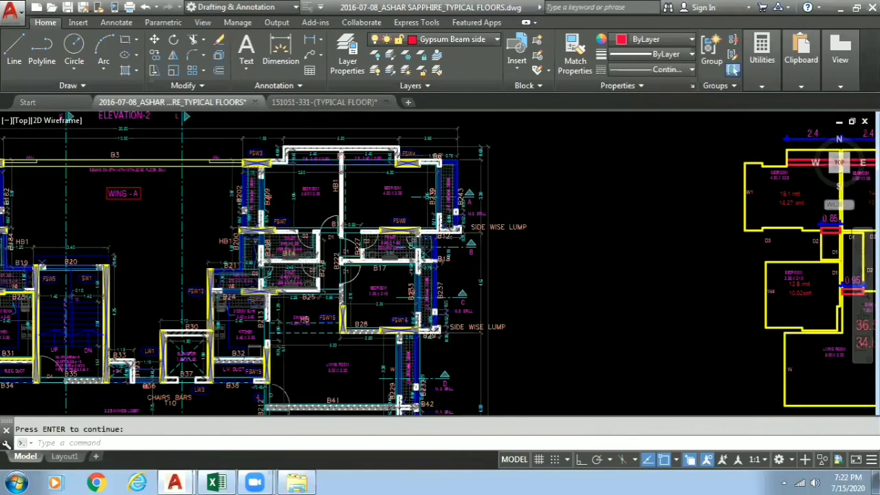
{"action": "middle_click_drag", "start_coordinate": [861, 188], "coordinate": [561, 174]}
{"action": "scroll", "coordinate": [560, 174], "scroll_direction": "up", "scroll_amount": 2}
{"action": "scroll", "coordinate": [561, 174], "scroll_direction": "up", "scroll_amount": 3}
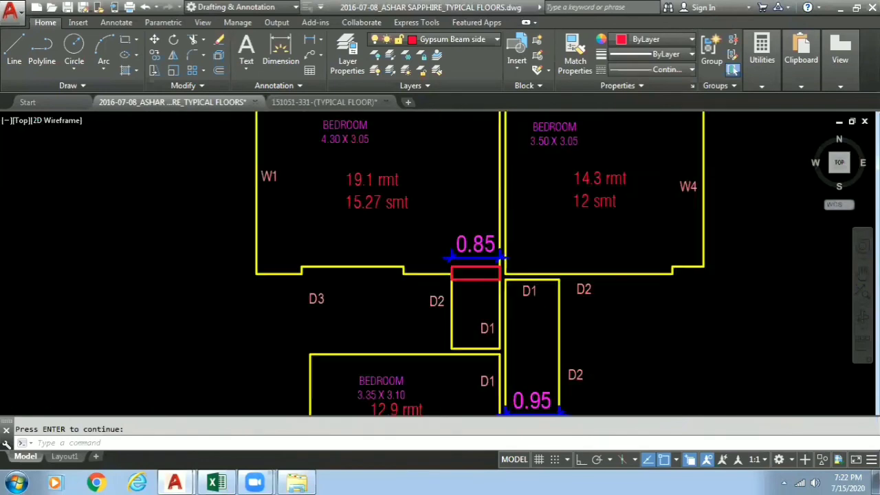
{"action": "scroll", "coordinate": [532, 214], "scroll_direction": "down", "scroll_amount": 3}
{"action": "scroll", "coordinate": [452, 195], "scroll_direction": "up", "scroll_amount": 1}
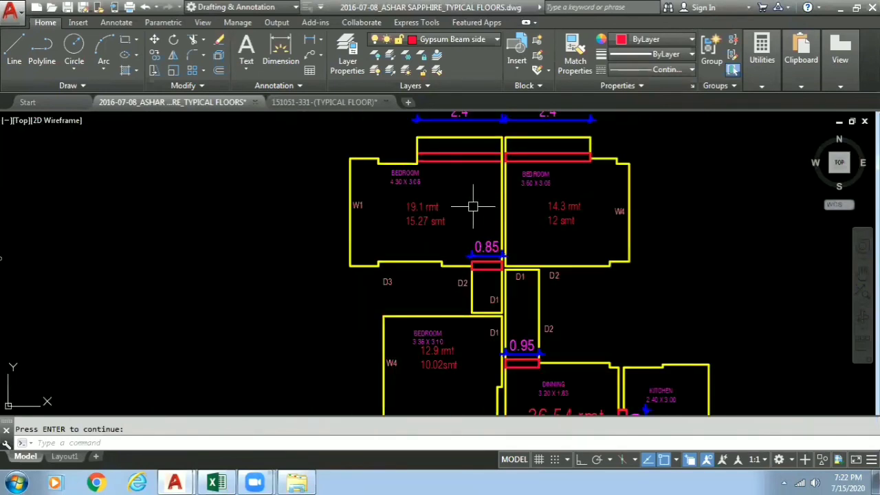
{"action": "scroll", "coordinate": [452, 229], "scroll_direction": "up", "scroll_amount": 2}
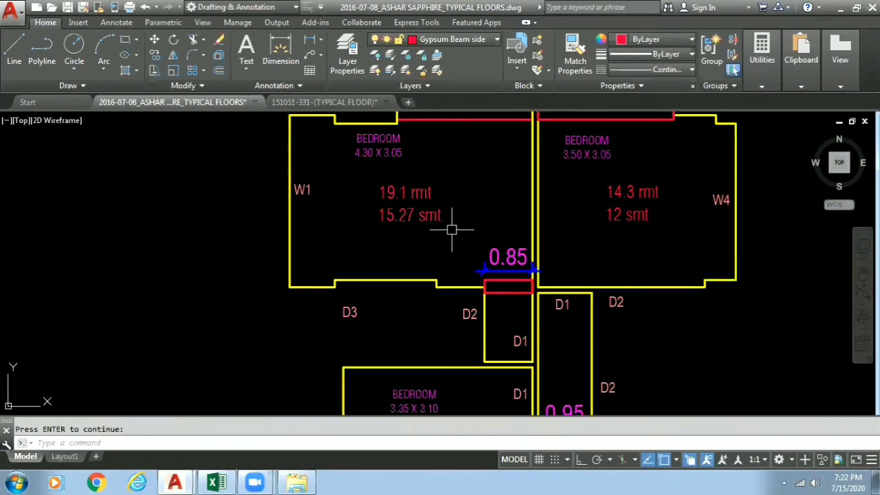